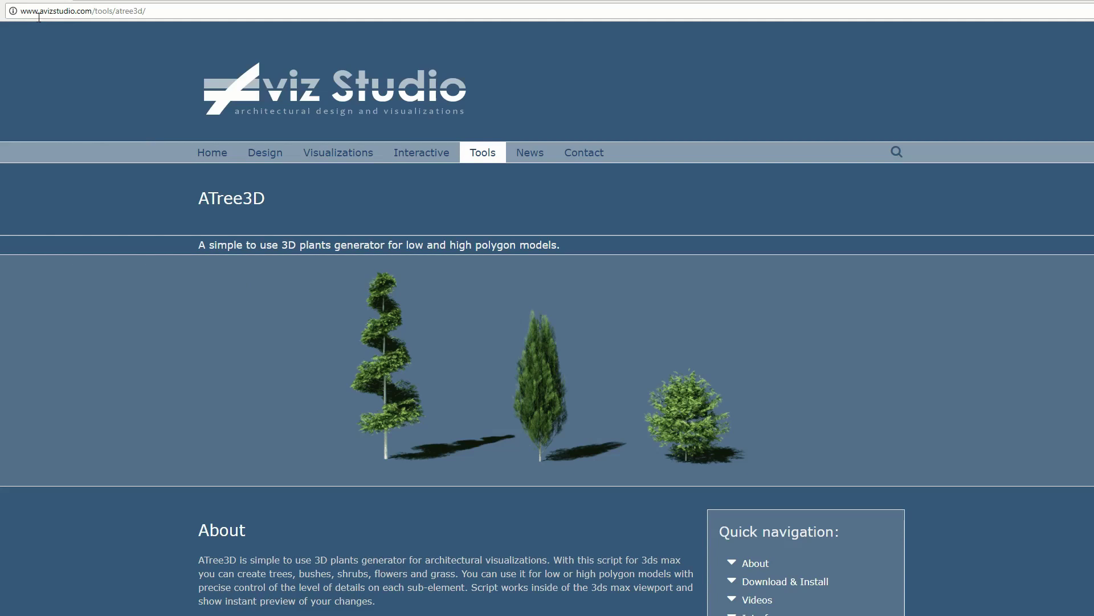
# Go to avizstudio.com/tools/atree3d and launch the ATree3D 3.00pb1 installer from Download & Install.
pyautogui.moveTo(481, 153)
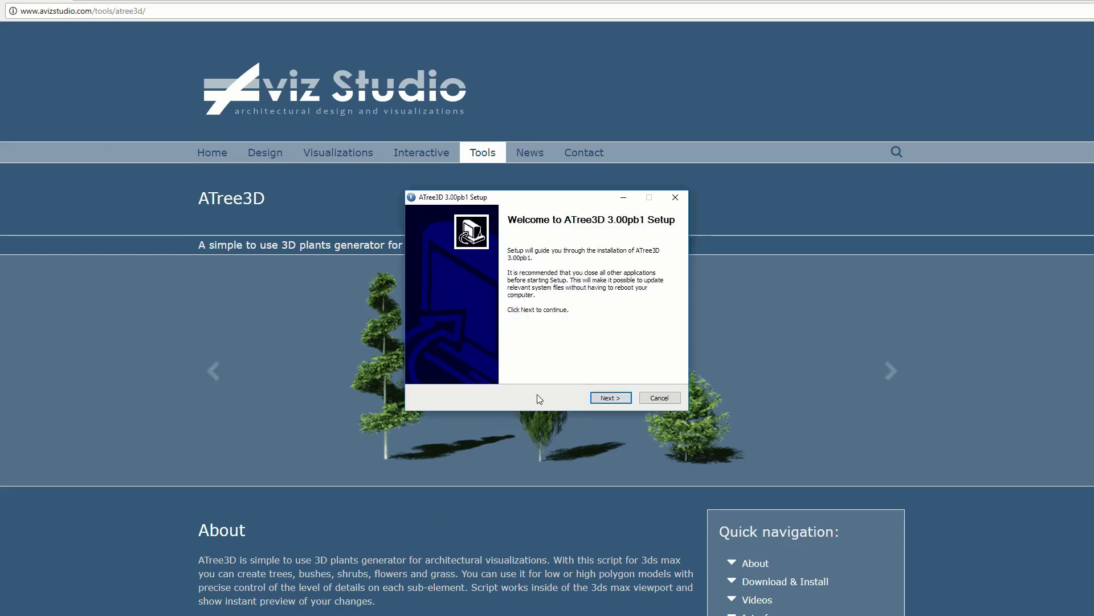
# Install ATree3D 3.00pb1 with both components into the 3ds Max 2018 folder, accepting the license.
pyautogui.click(611, 398)
pyautogui.click(507, 372)
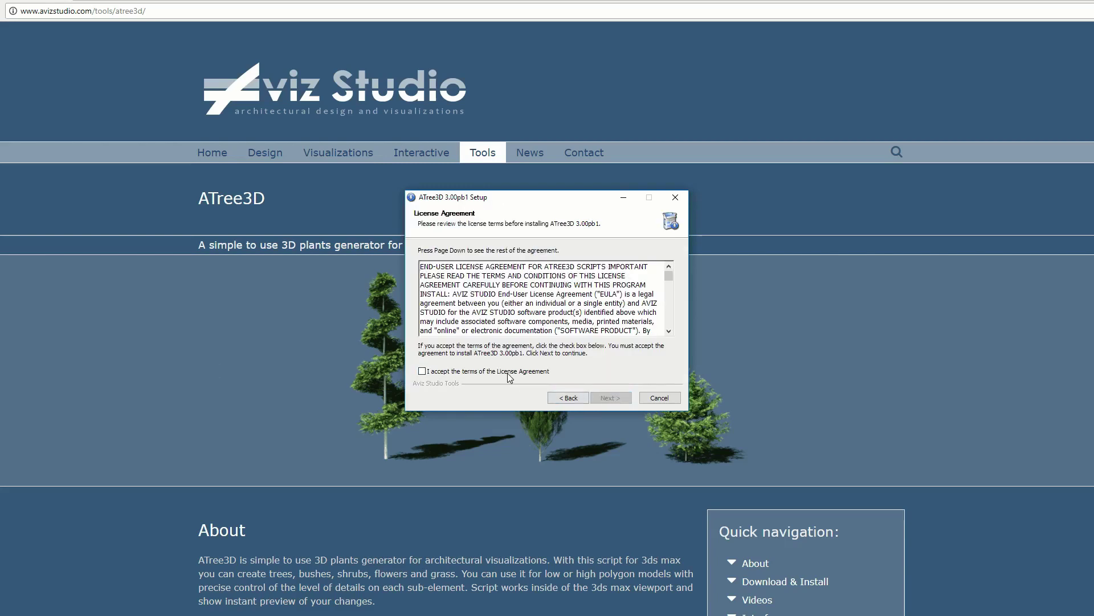
pyautogui.click(609, 398)
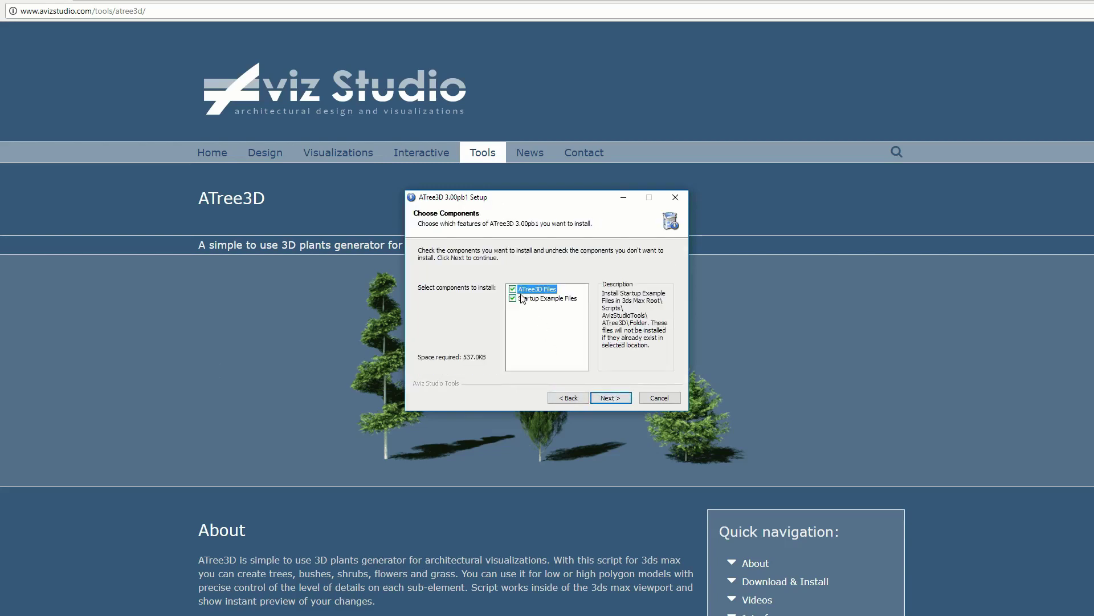
pyautogui.moveTo(529, 300)
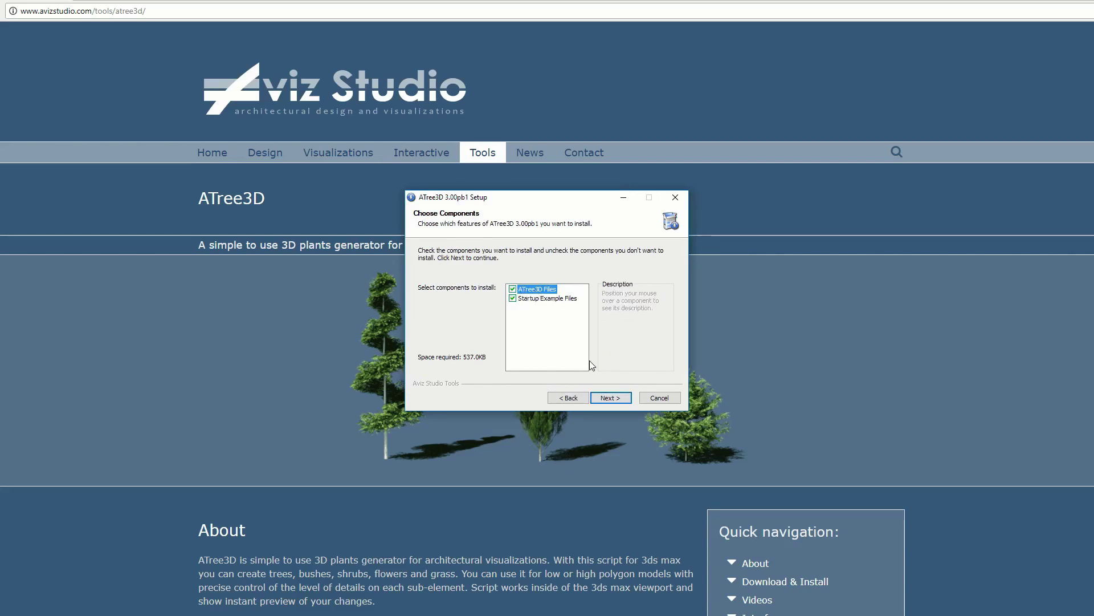
pyautogui.click(610, 399)
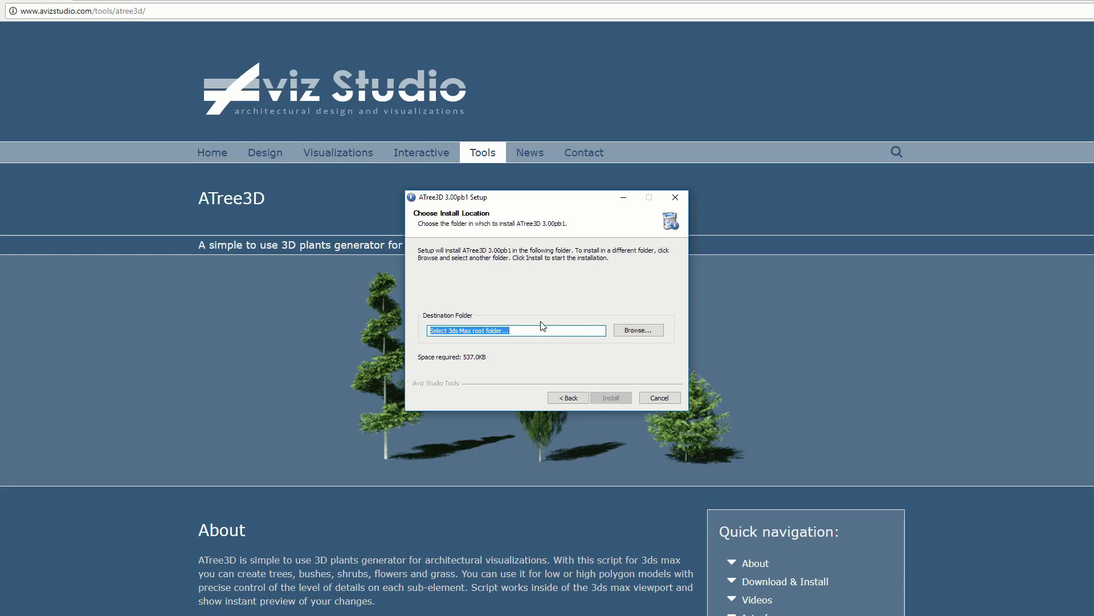
pyautogui.write('C:\\Program Files\\Autodesk\\3ds Max 2018\\')
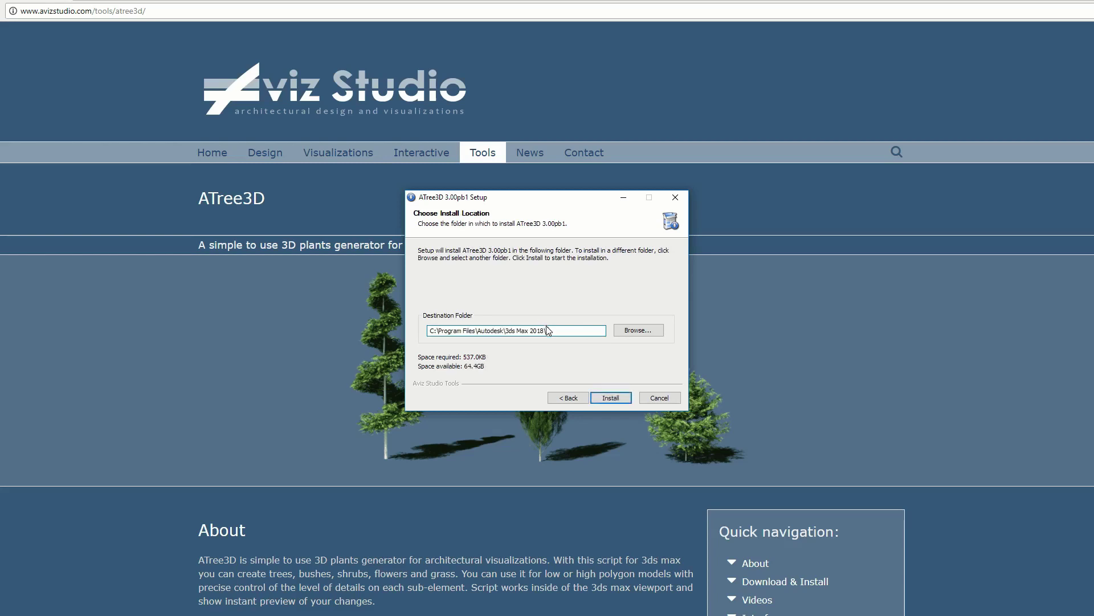
pyautogui.click(619, 398)
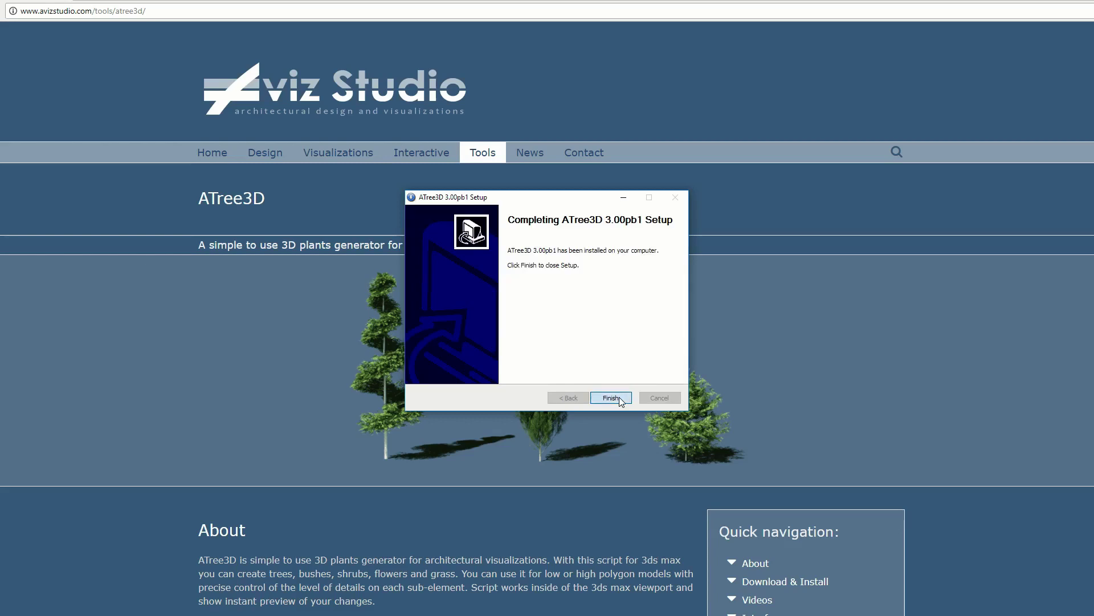
pyautogui.click(620, 398)
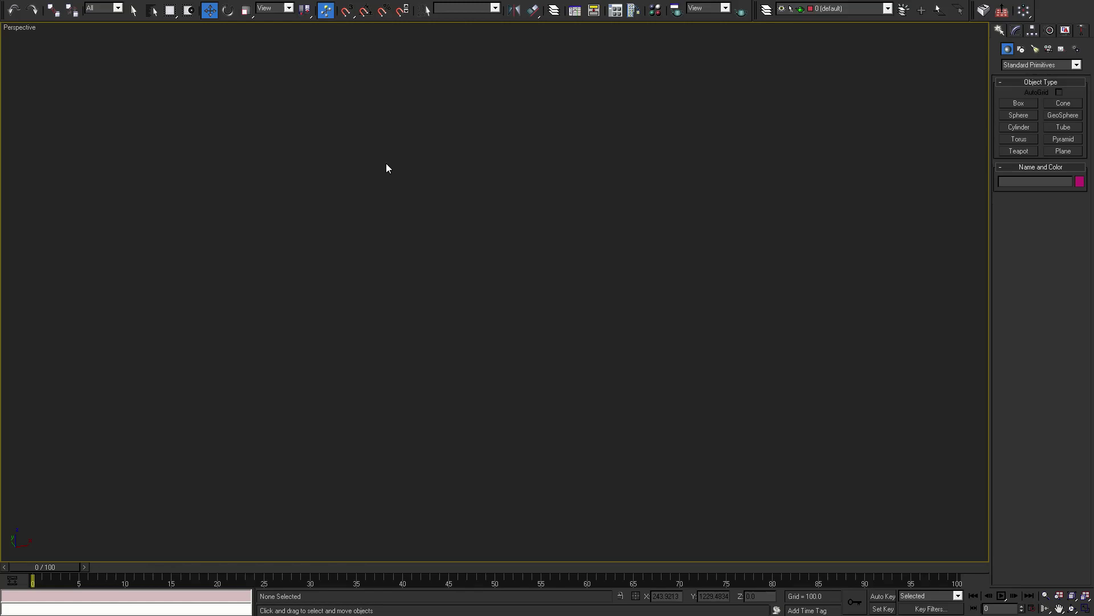
# Assign Ctrl+T to the AvizStudioTools ATree3D command in Customize User Interface's Keyboard settings.
pyautogui.click(323, 1)
pyautogui.click(328, 5)
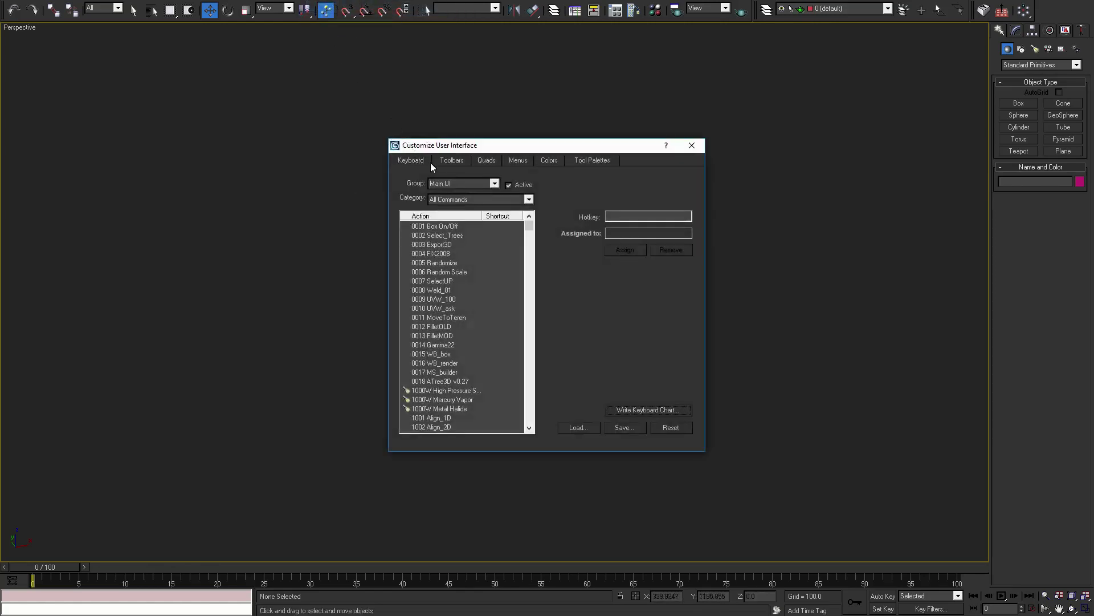
pyautogui.click(485, 198)
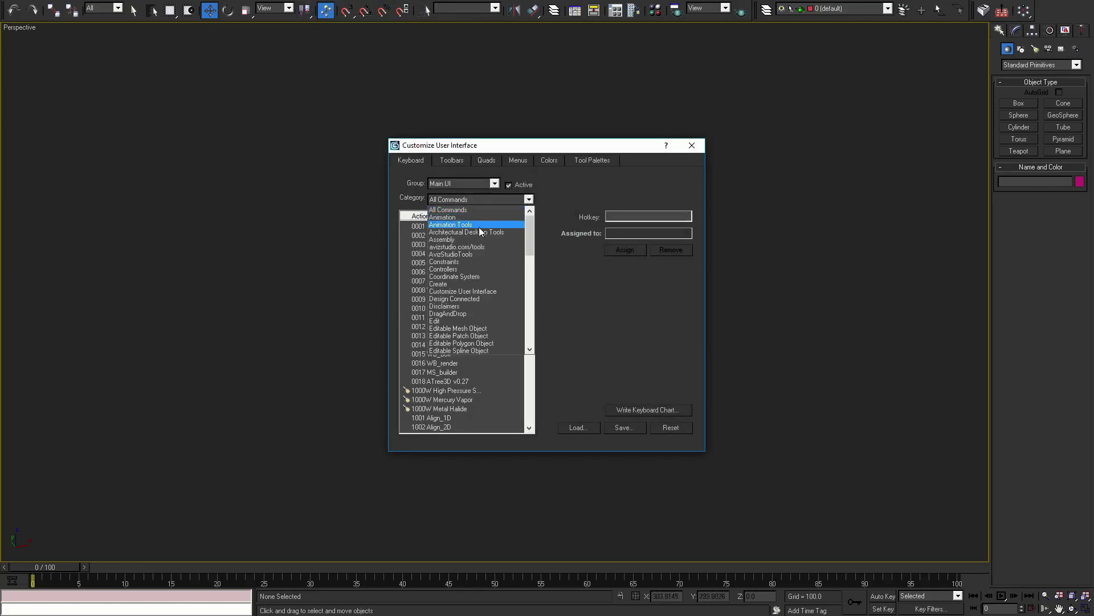
pyautogui.click(476, 254)
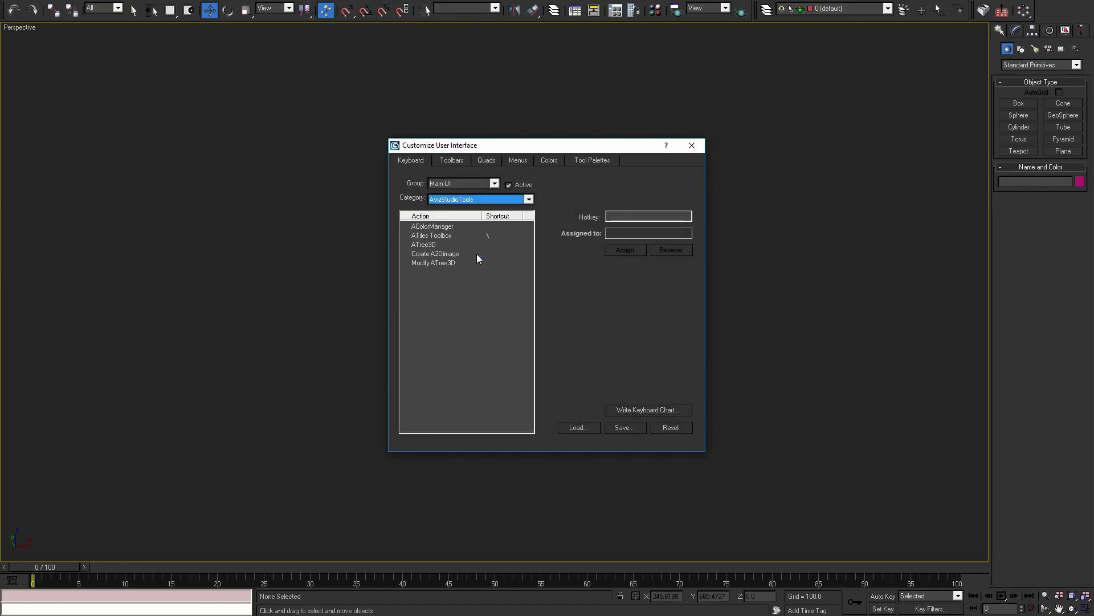
pyautogui.click(422, 245)
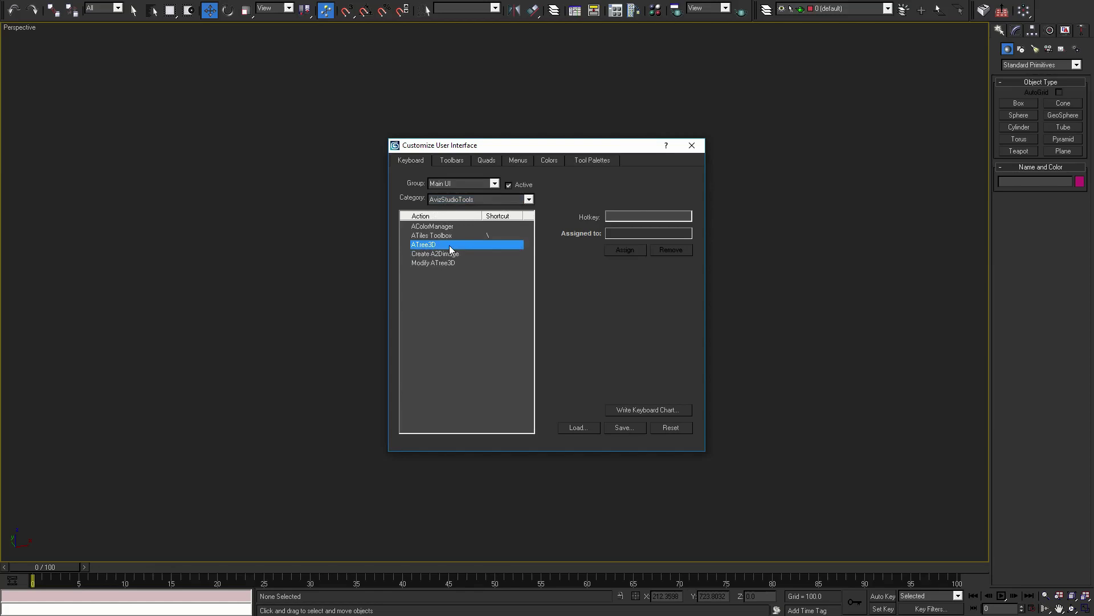
pyautogui.click(617, 215)
pyautogui.press('ctrl')
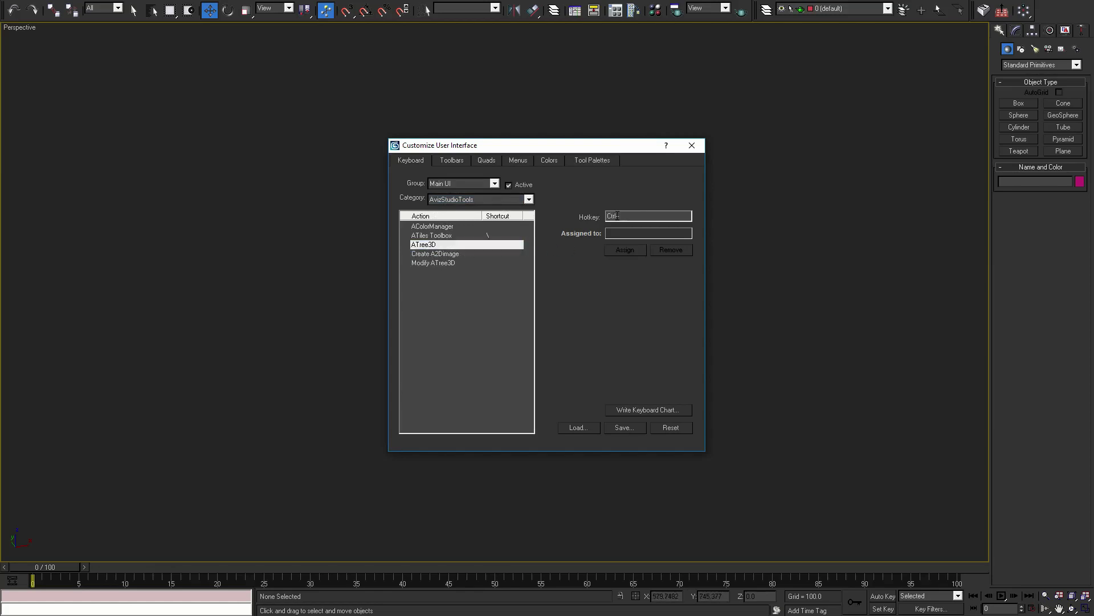
pyautogui.hotkey('ctrl', 't')
pyautogui.click(627, 250)
# Create a new floating toolbar named 'ATree3D Tools' and place it over the viewport.
pyautogui.click(461, 164)
pyautogui.click(582, 201)
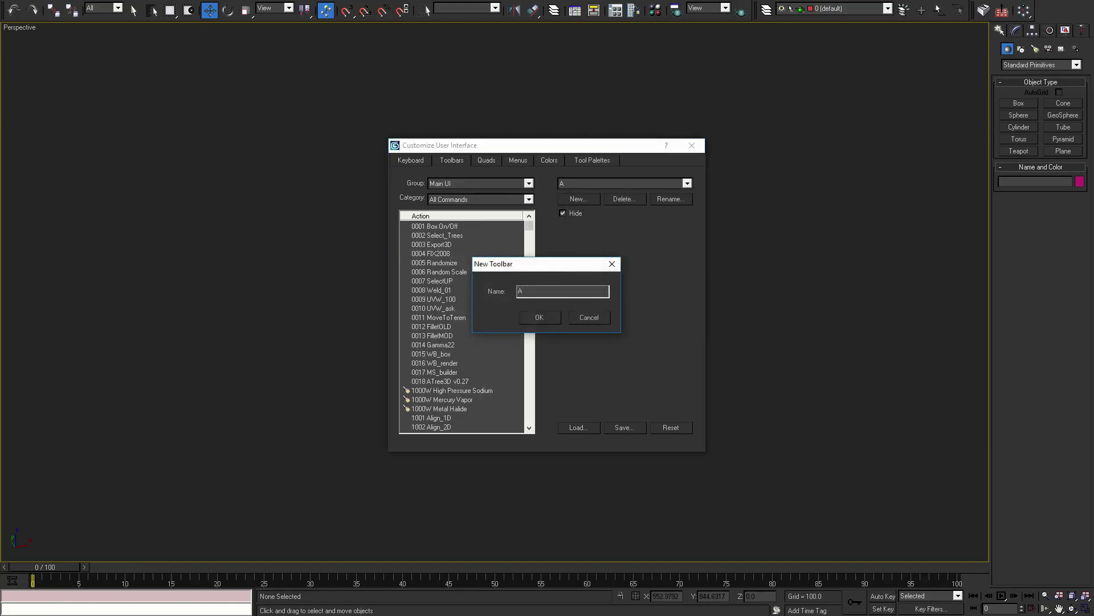
pyautogui.click(538, 317)
pyautogui.moveTo(344, 290); pyautogui.dragTo(185, 167)
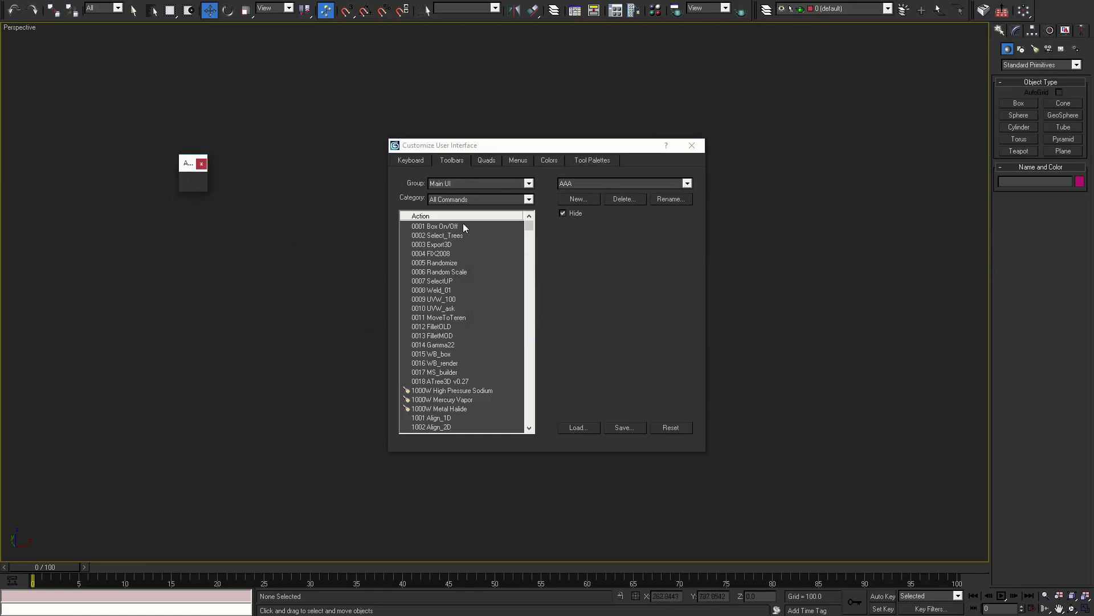
# Add the AvizStudioTools commands ATree3D and Modify ATree3D to the new toolbar.
pyautogui.click(472, 198)
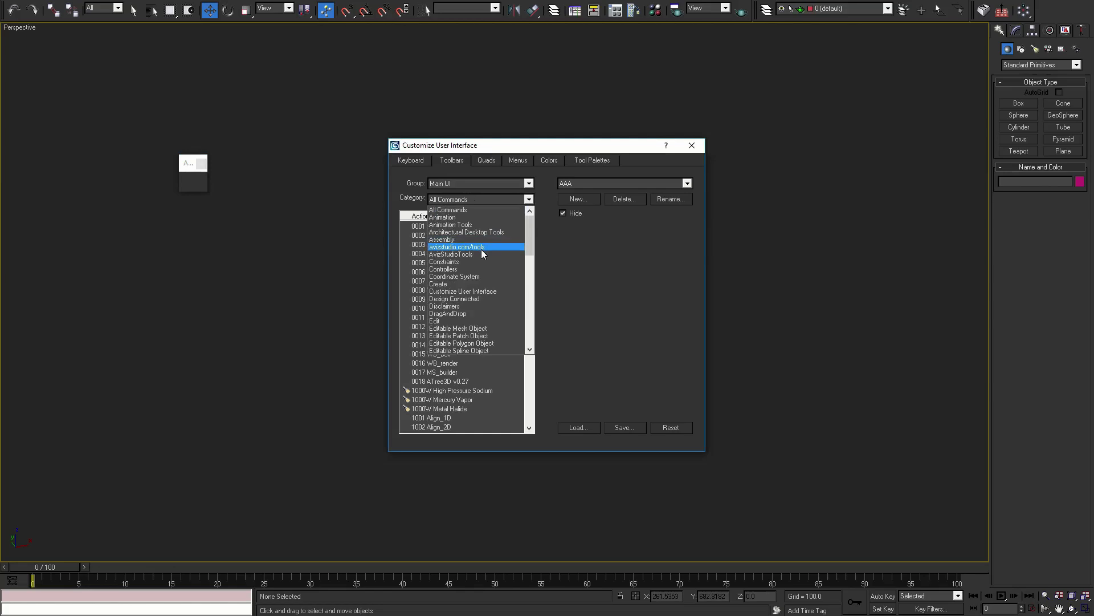
pyautogui.click(480, 254)
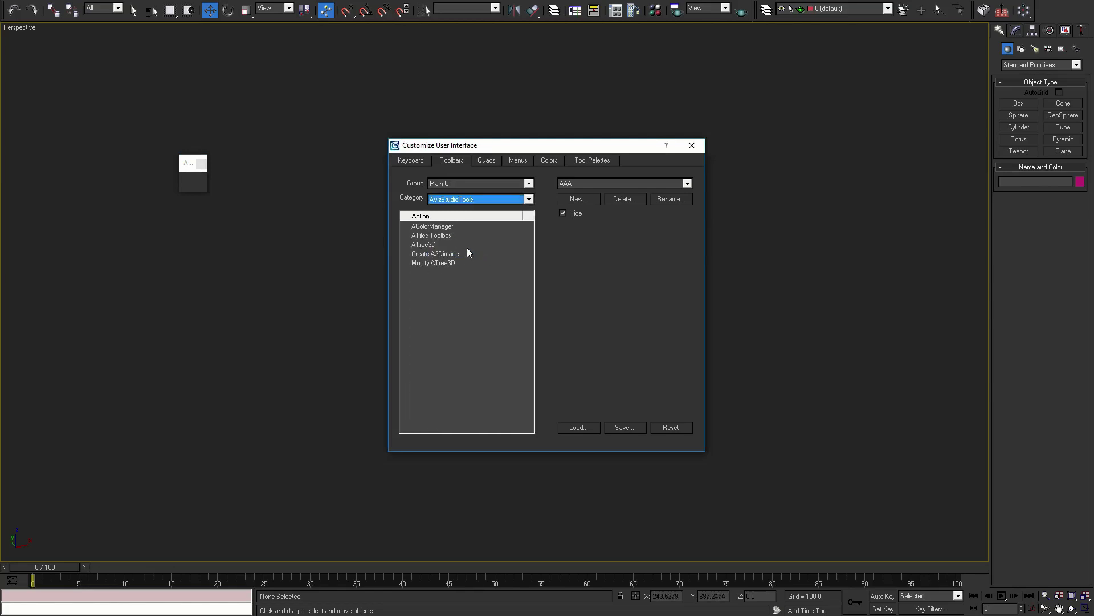
pyautogui.moveTo(424, 246); pyautogui.dragTo(188, 186)
pyautogui.moveTo(424, 263); pyautogui.dragTo(48, 46)
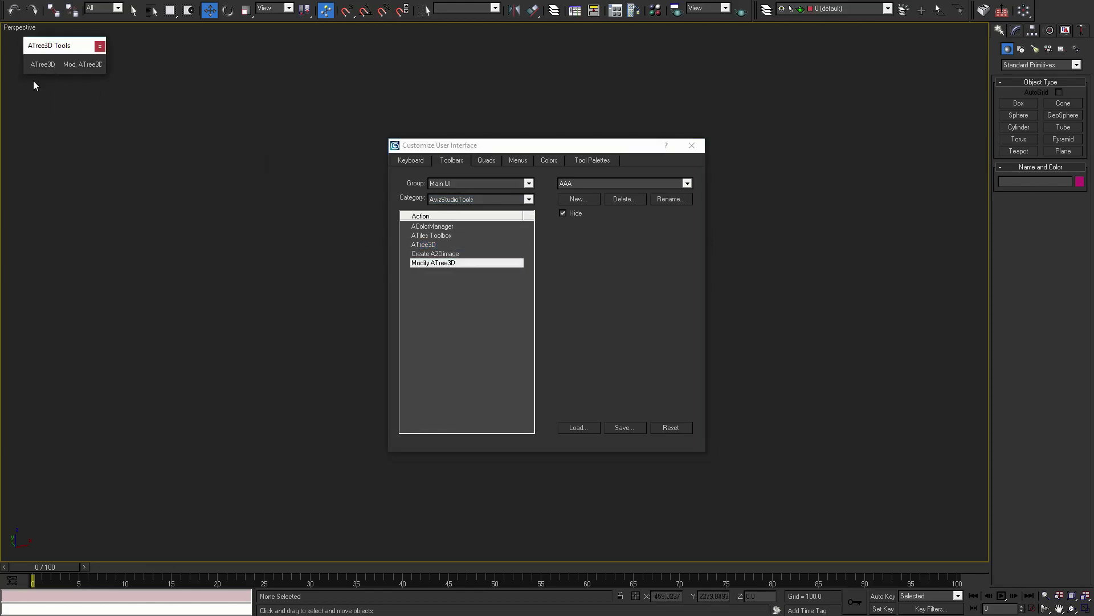
# Launch ATree3D from the new toolbar, shorten its StartupTreeV3 window, and move it upper left.
pyautogui.click(692, 145)
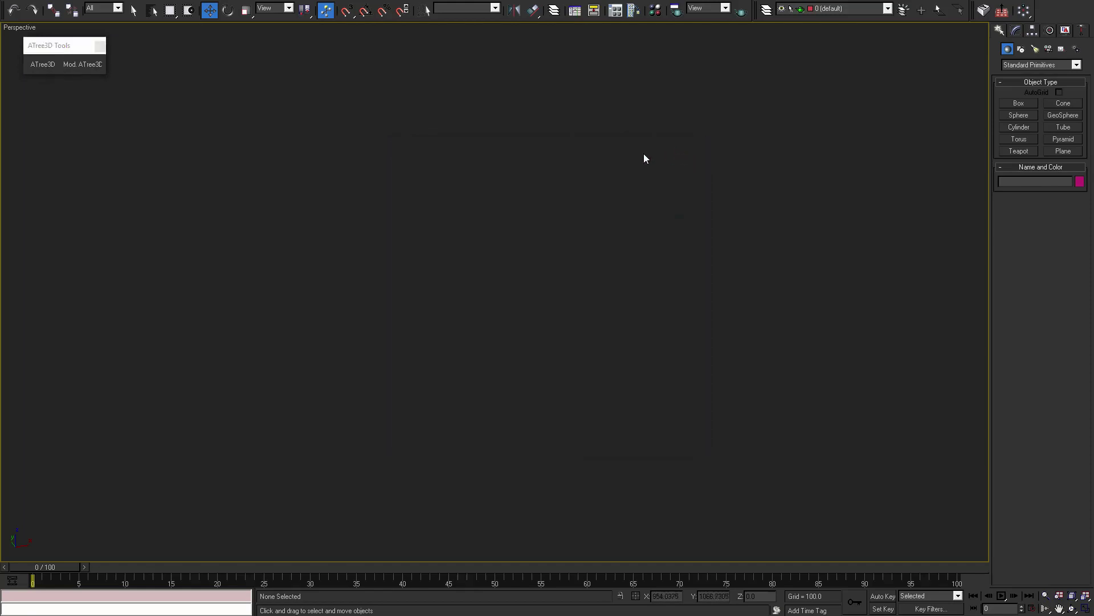
pyautogui.click(41, 64)
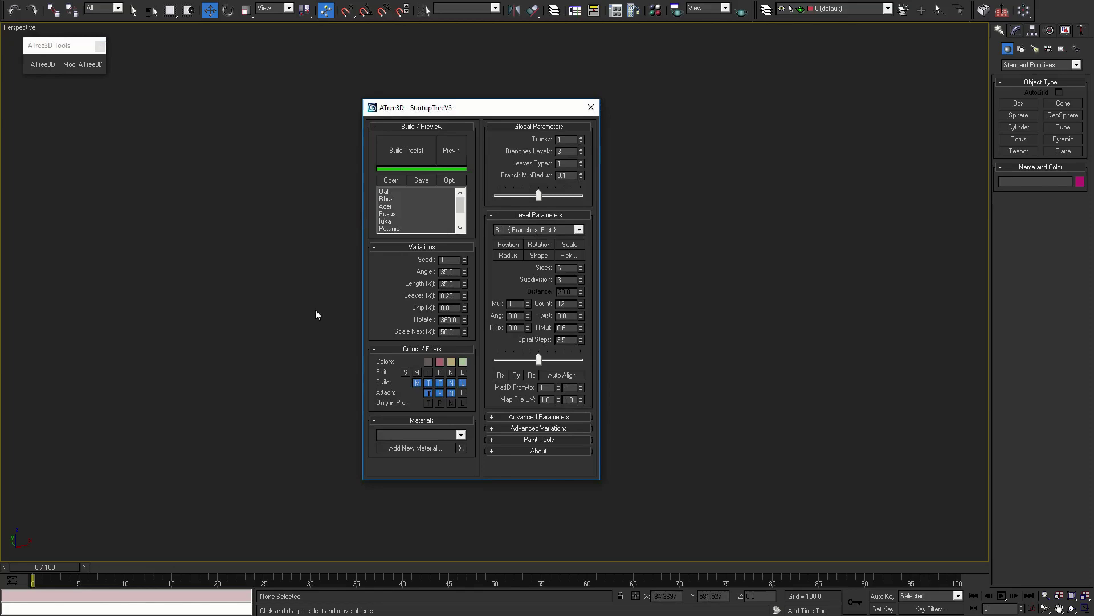
pyautogui.moveTo(487, 483); pyautogui.dragTo(489, 464)
pyautogui.moveTo(597, 467)
pyautogui.mouseDown()
pyautogui.moveTo(997, 266)
pyautogui.moveTo(1068, 269)
pyautogui.moveTo(532, 473)
pyautogui.moveTo(483, 505)
pyautogui.moveTo(760, 478)
pyautogui.moveTo(600, 465)
pyautogui.mouseUp()
pyautogui.moveTo(476, 114); pyautogui.dragTo(136, 96)
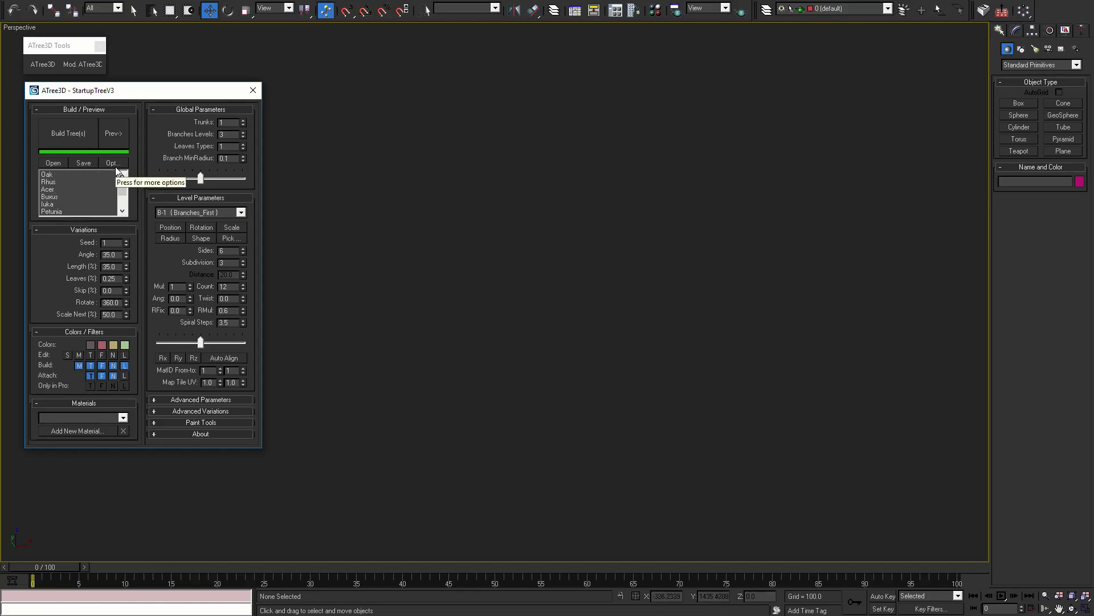
# Preview the startup tree near the scene centre, clear the preview, then build the leafy tree.
pyautogui.click(117, 132)
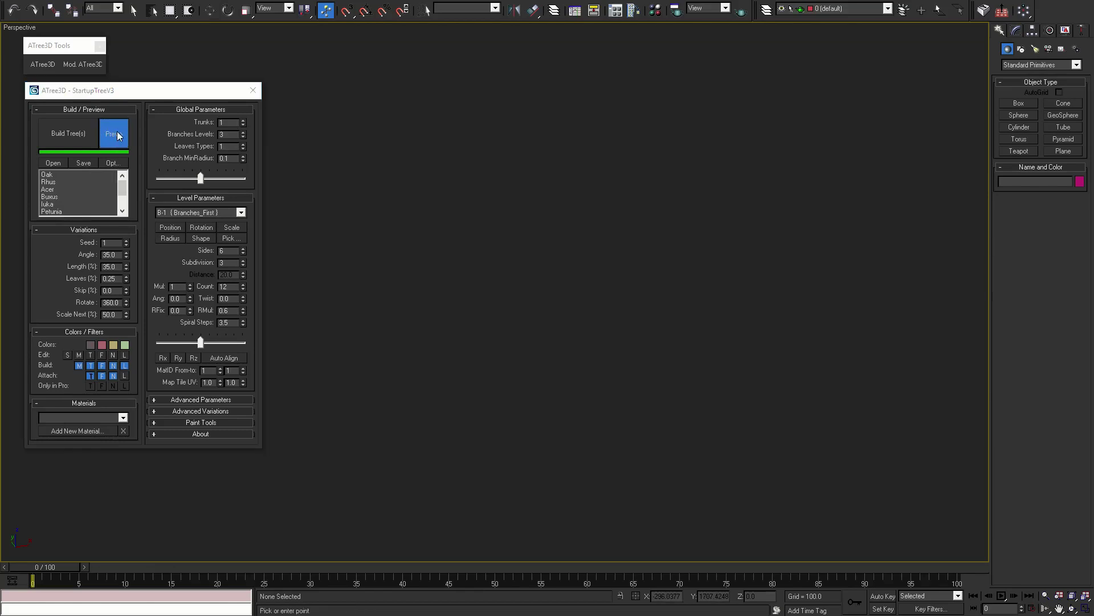
pyautogui.click(512, 469)
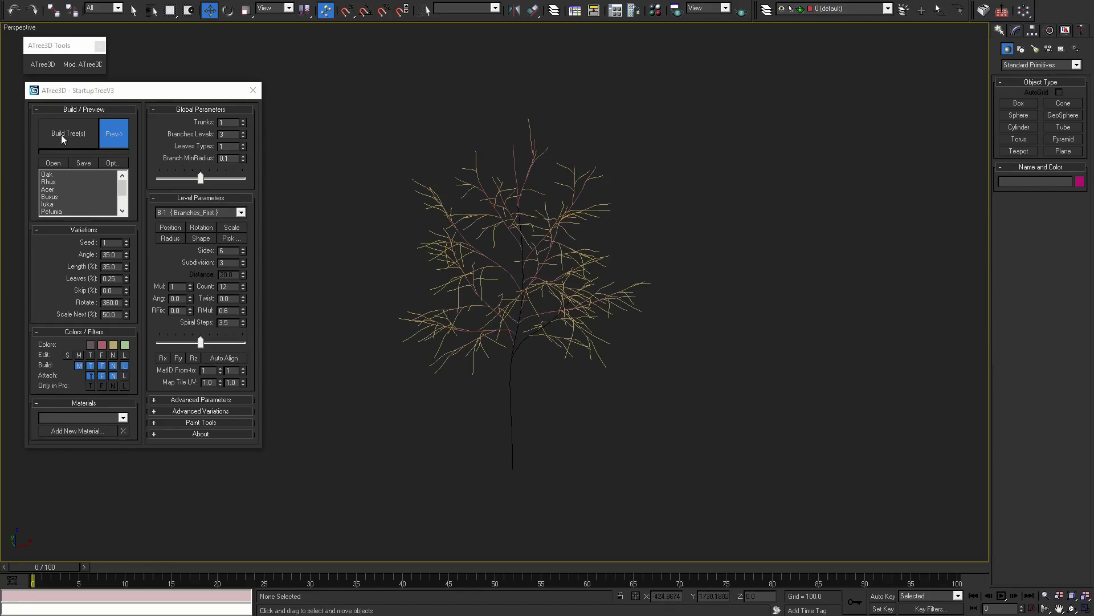
pyautogui.click(105, 138)
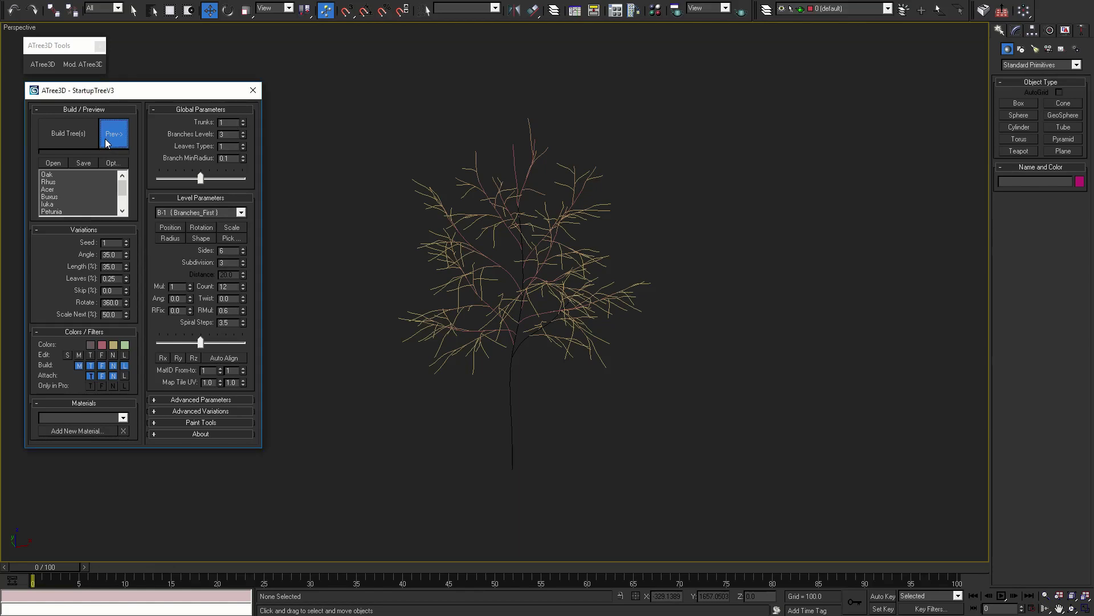
pyautogui.click(104, 138)
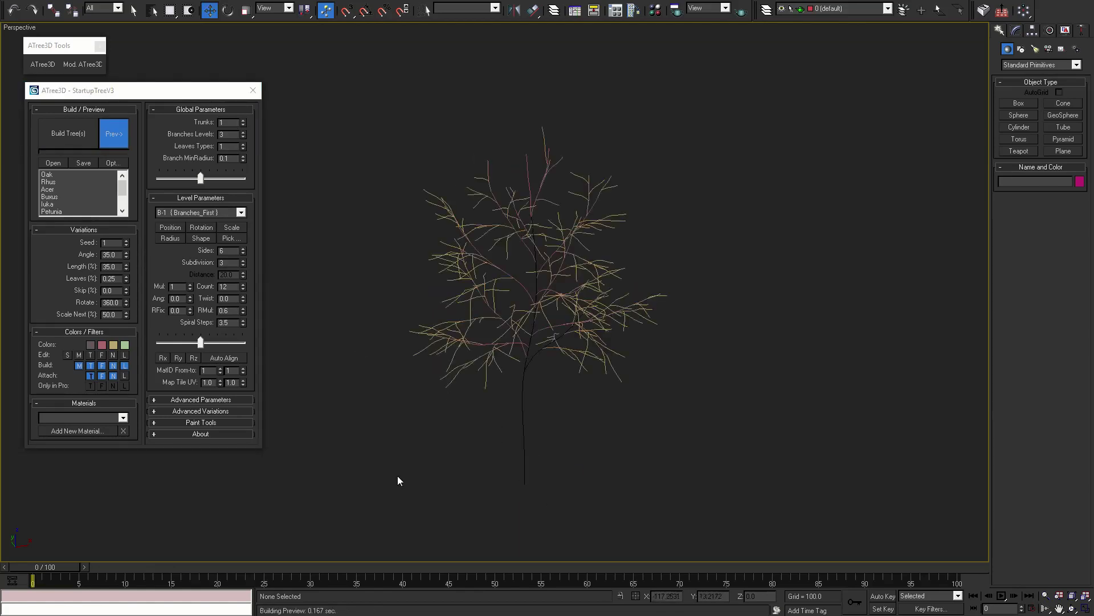
pyautogui.click(78, 146)
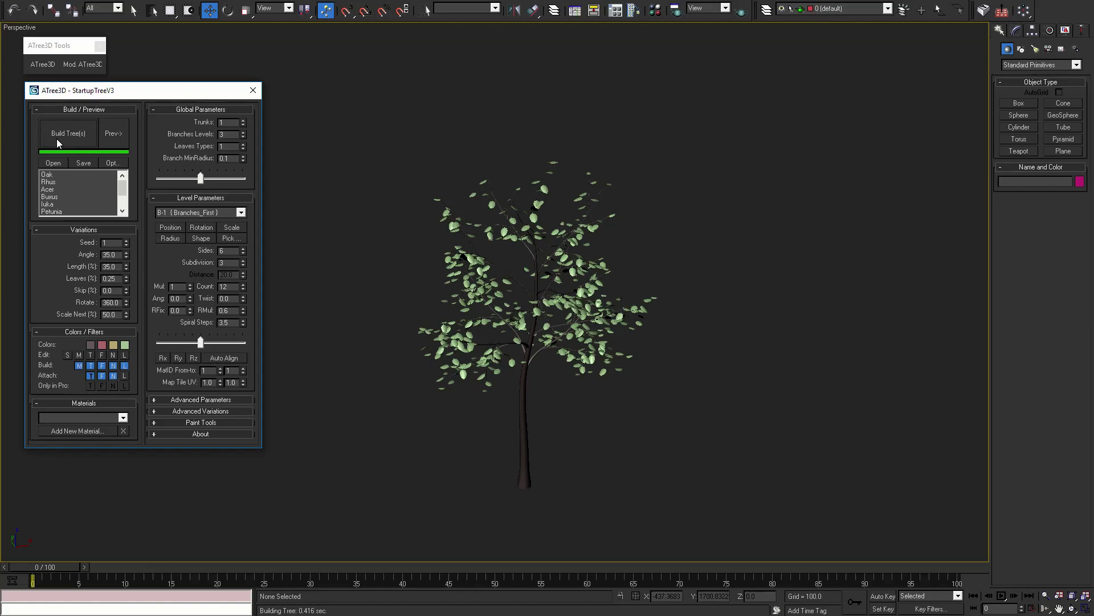
# Plant six more leafy trees to the right, then box-select and delete all the extras.
pyautogui.click(56, 139)
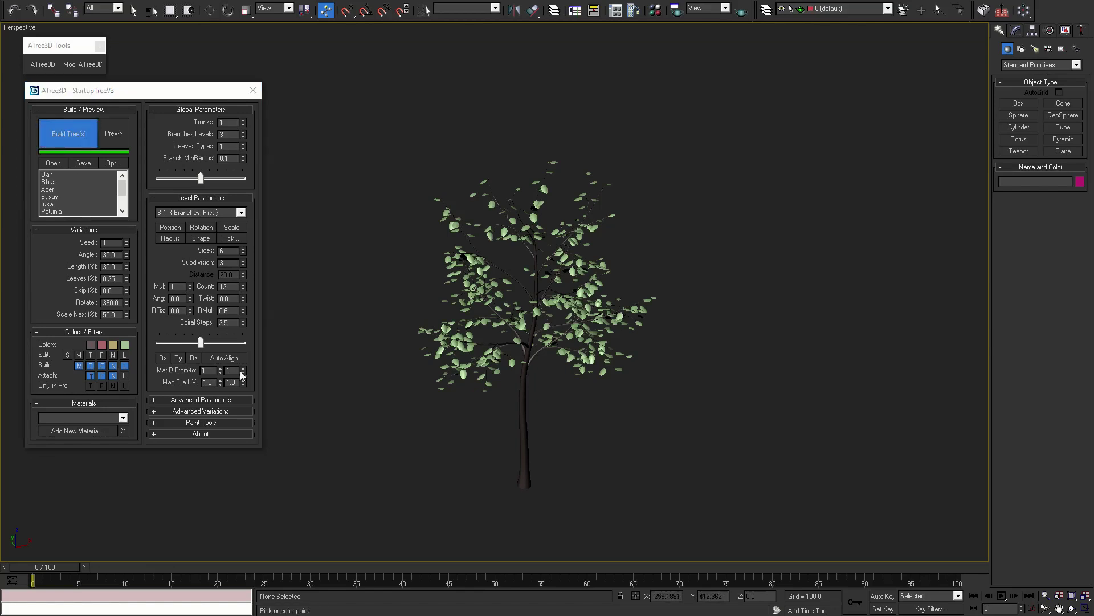
pyautogui.click(651, 460)
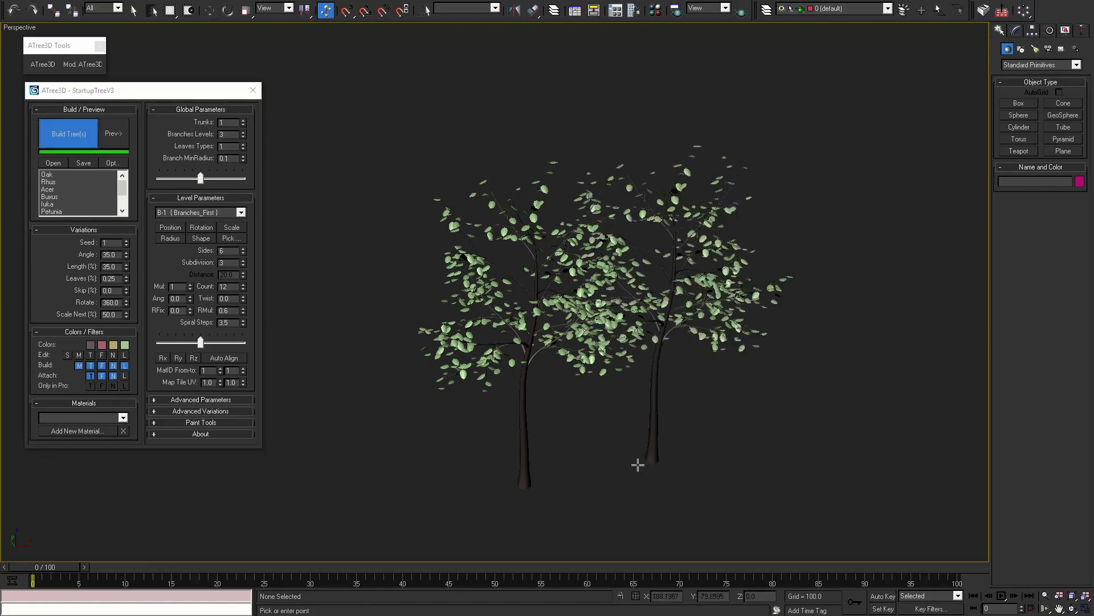
pyautogui.click(744, 415)
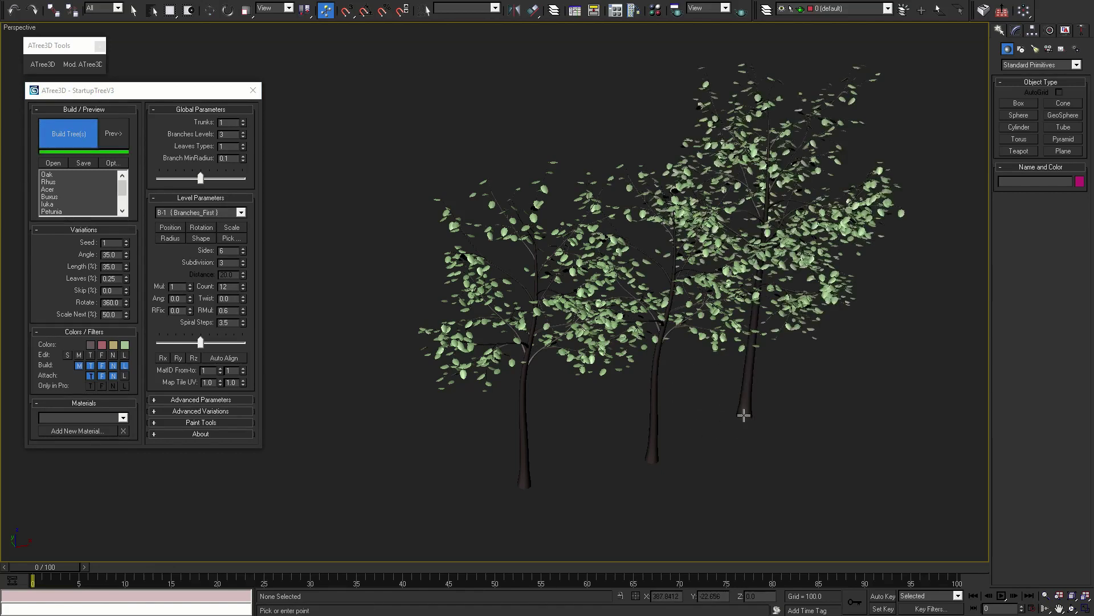
pyautogui.click(684, 380)
pyautogui.click(815, 375)
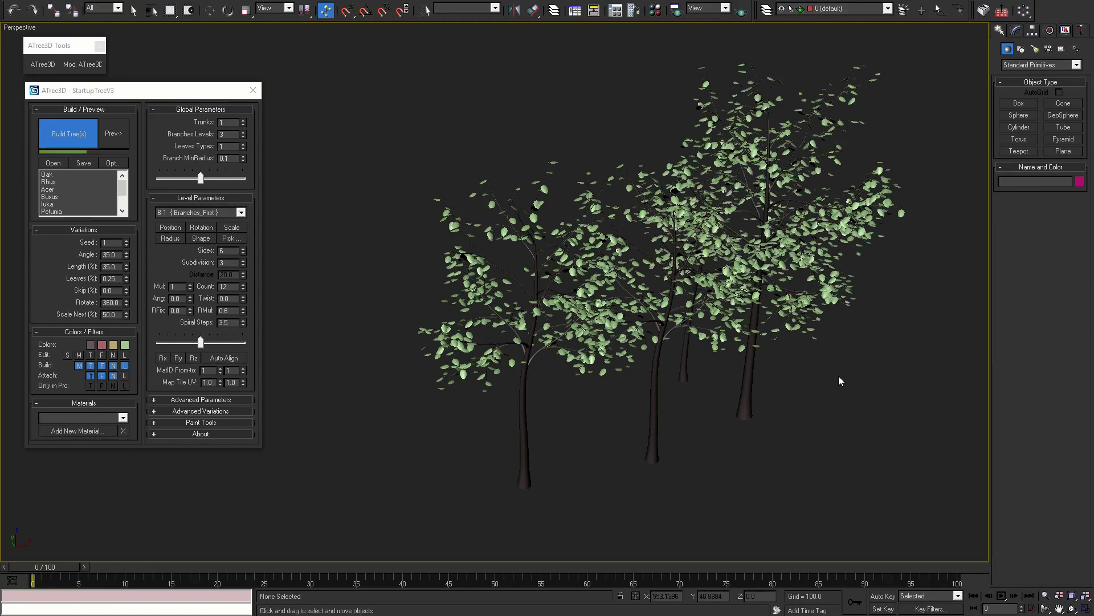
pyautogui.click(887, 396)
pyautogui.click(884, 501)
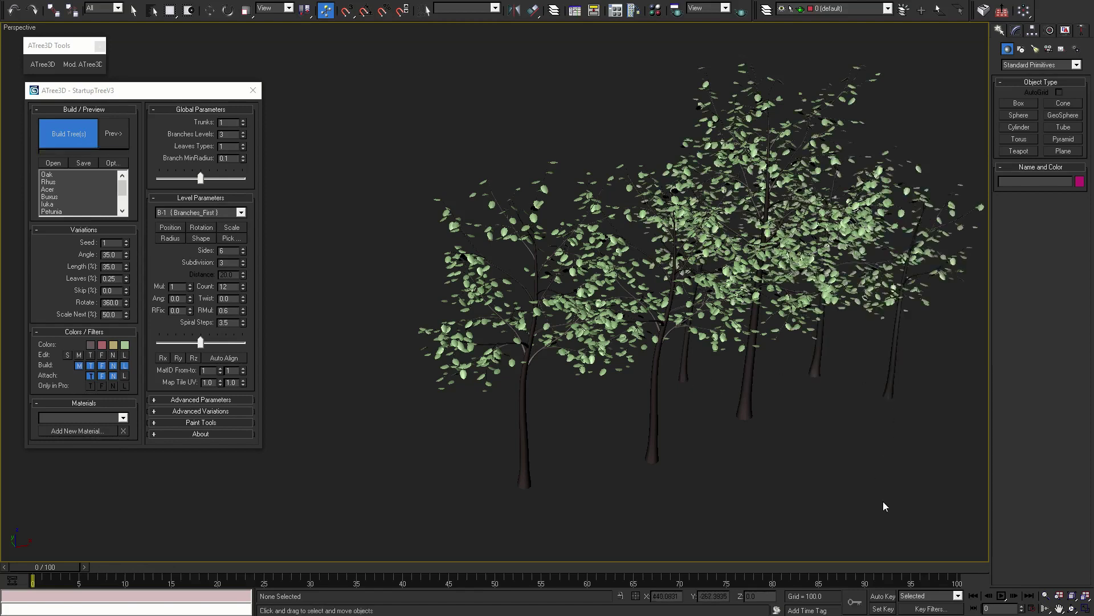
pyautogui.rightClick(722, 482)
pyautogui.moveTo(918, 510); pyautogui.dragTo(678, 131)
pyautogui.press('Delete')
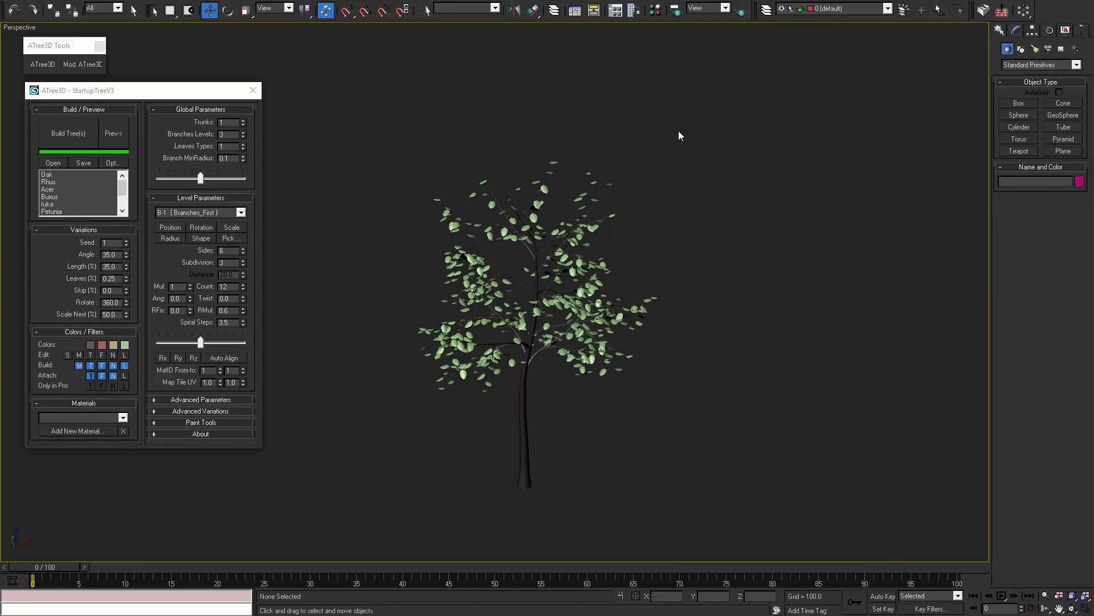
# Add the current tree to the preset list as StartupTreeV3 using Save(Add) Edited.
pyautogui.click(55, 163)
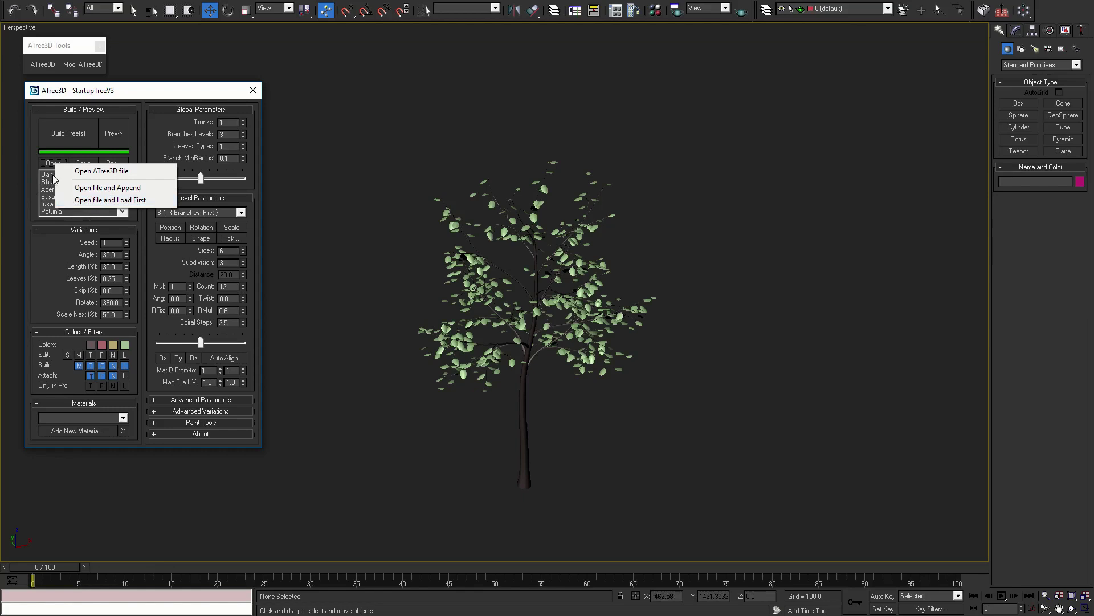
pyautogui.click(86, 163)
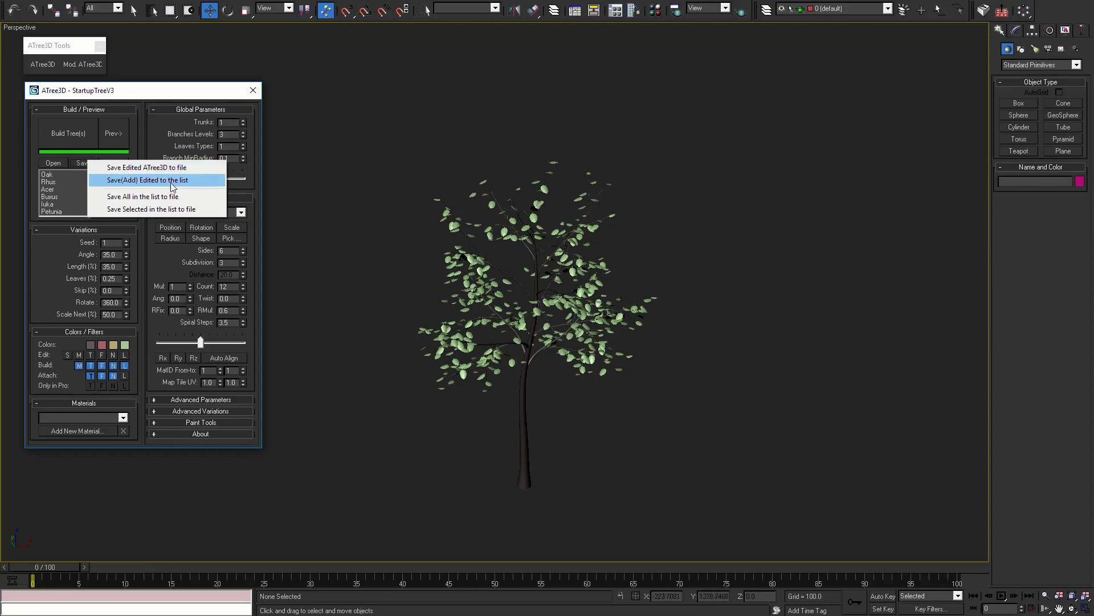
pyautogui.click(154, 181)
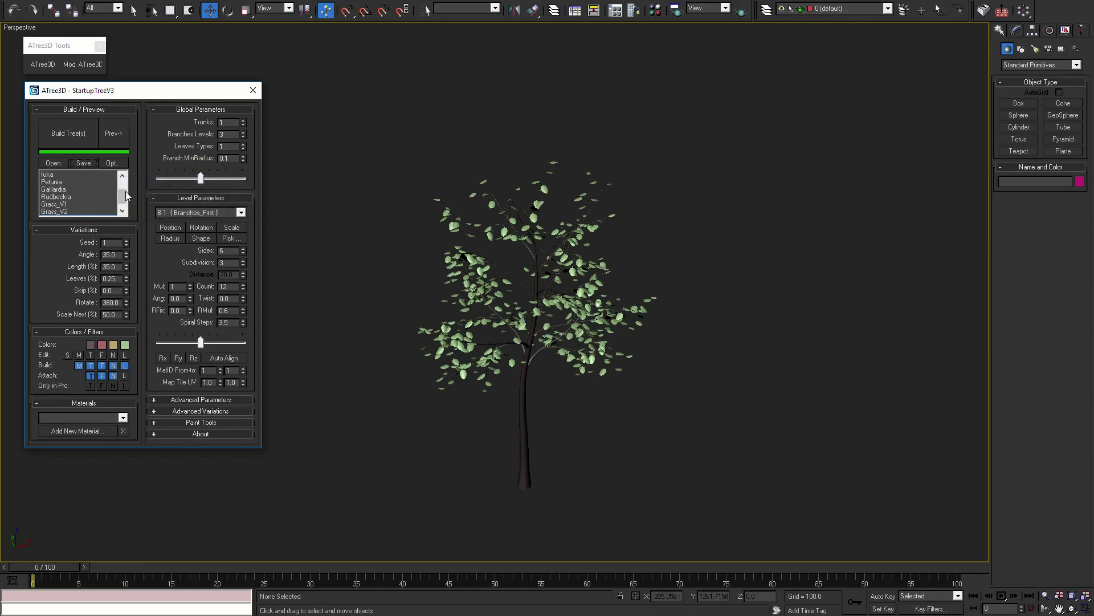
pyautogui.click(90, 163)
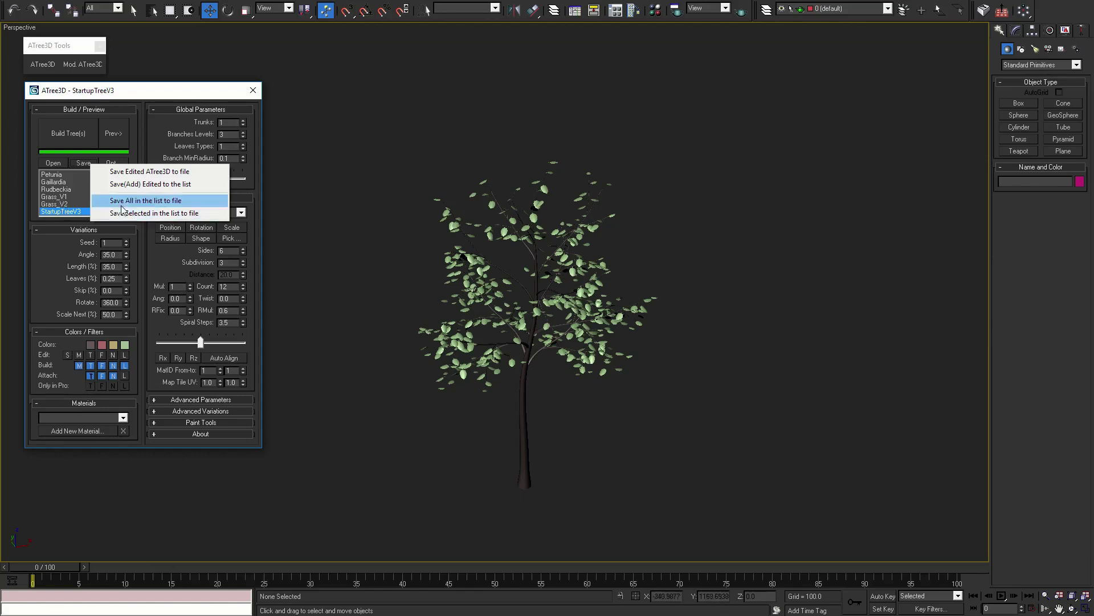
pyautogui.click(137, 156)
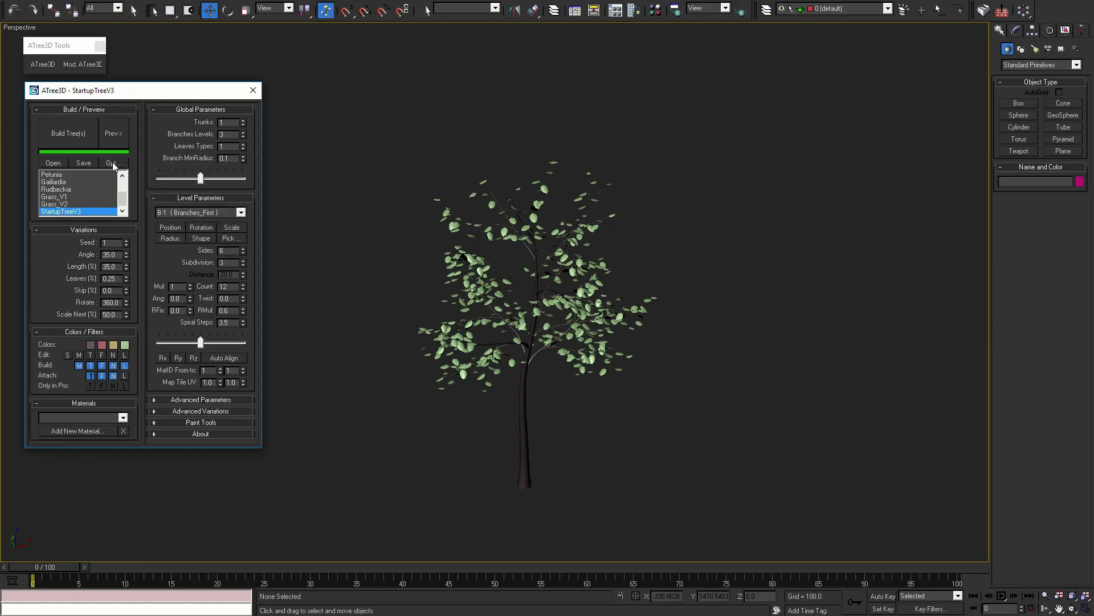
# Rename the edited tree 'StartupTreeV3 -New' and the selected preset 'StartupTreeV3 - old'.
pyautogui.click(111, 162)
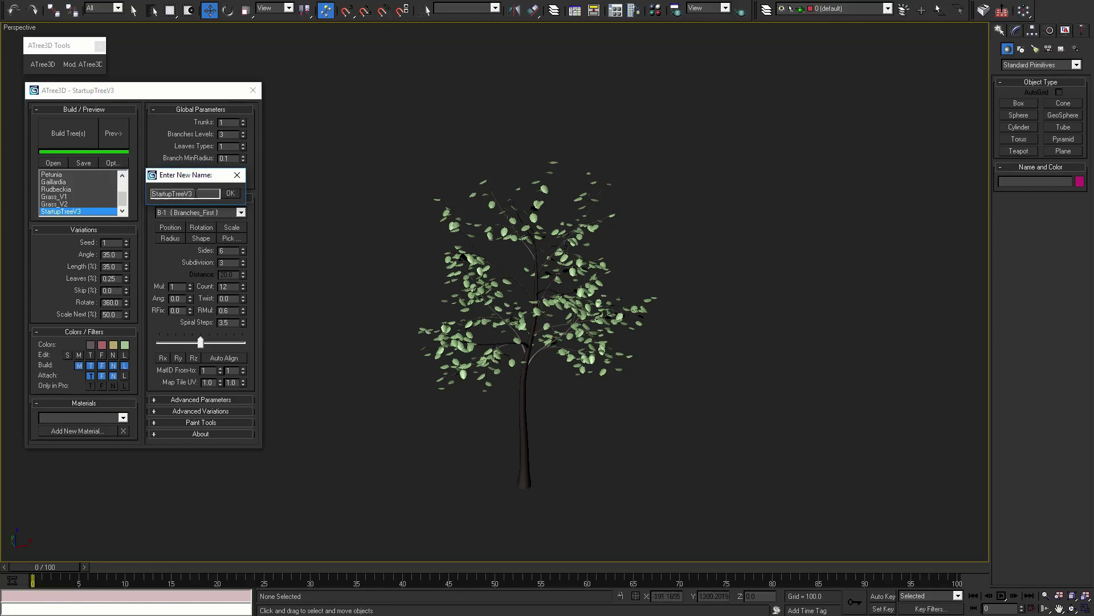
pyautogui.click(230, 194)
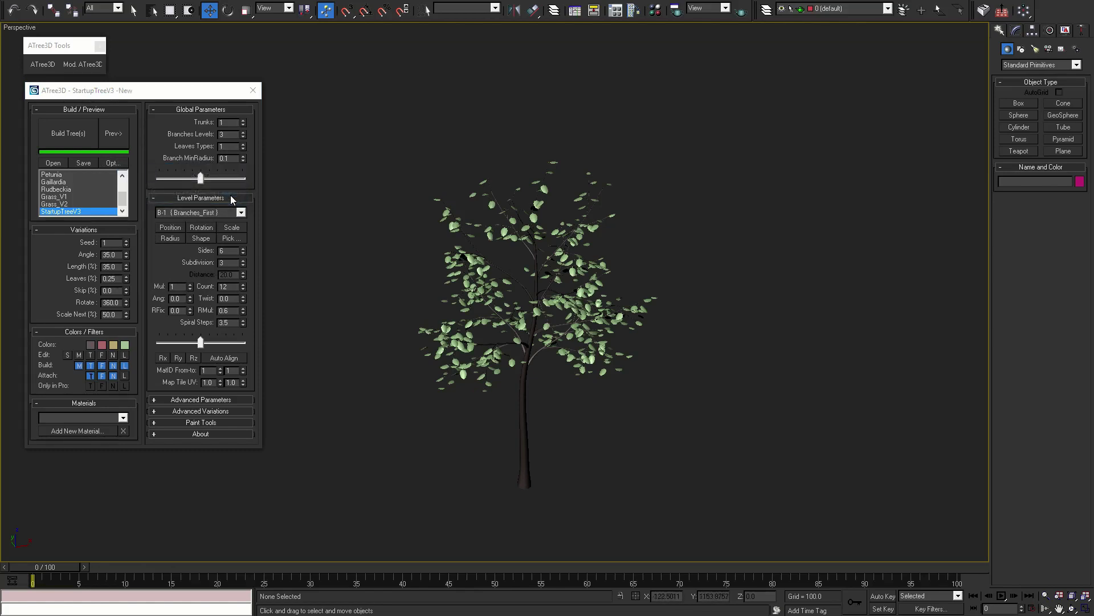
pyautogui.click(117, 164)
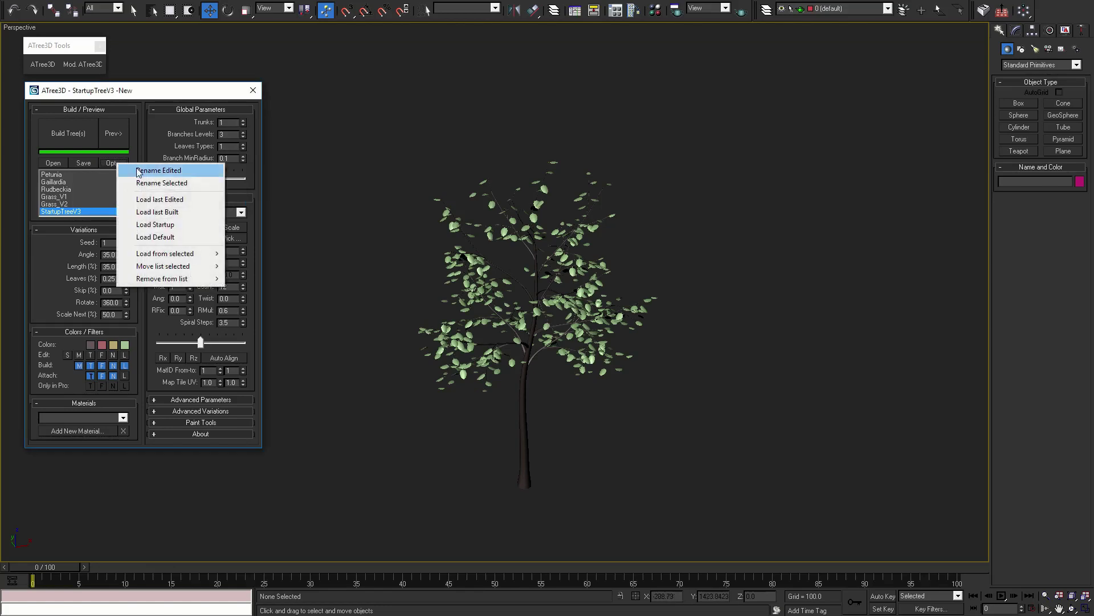
pyautogui.click(183, 182)
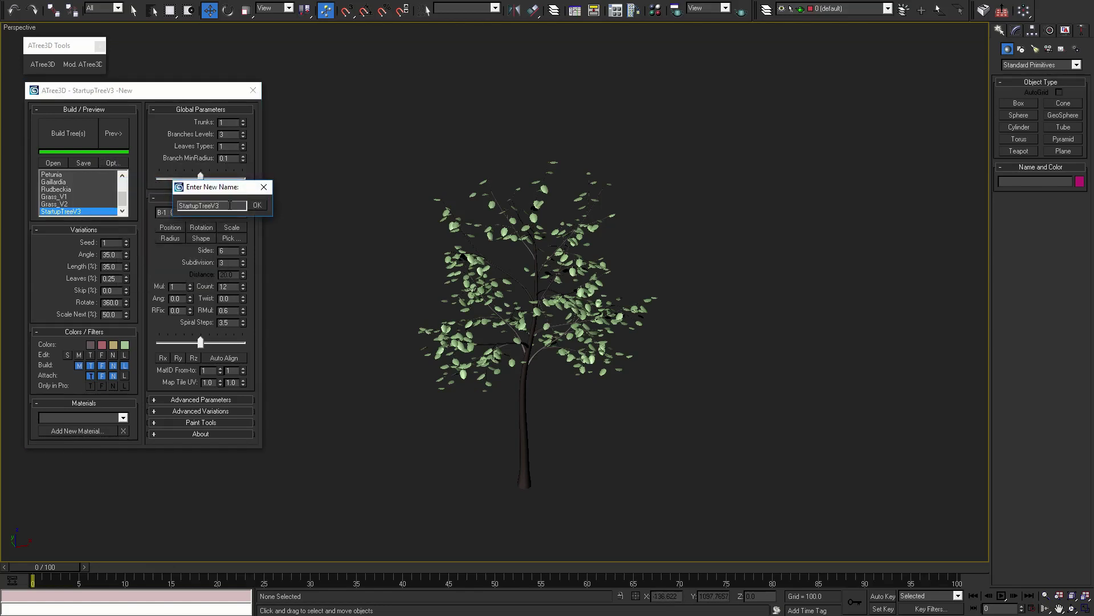
pyautogui.write('- old')
pyautogui.press('Return')
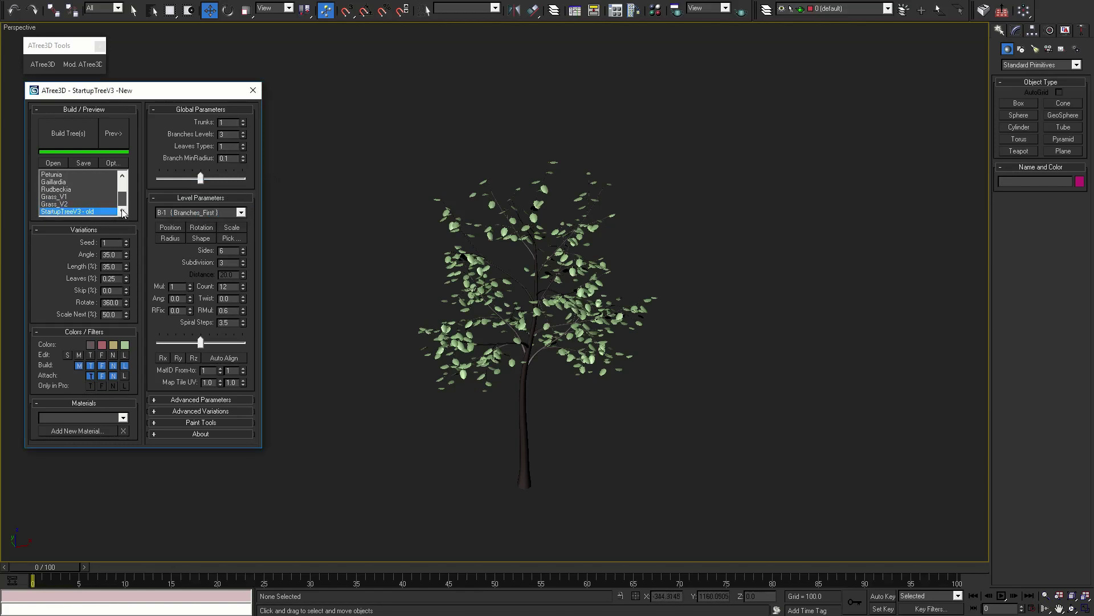
# Place a wireframe preview beside the leafy tree and show first-level branch Position volumes.
pyautogui.click(124, 135)
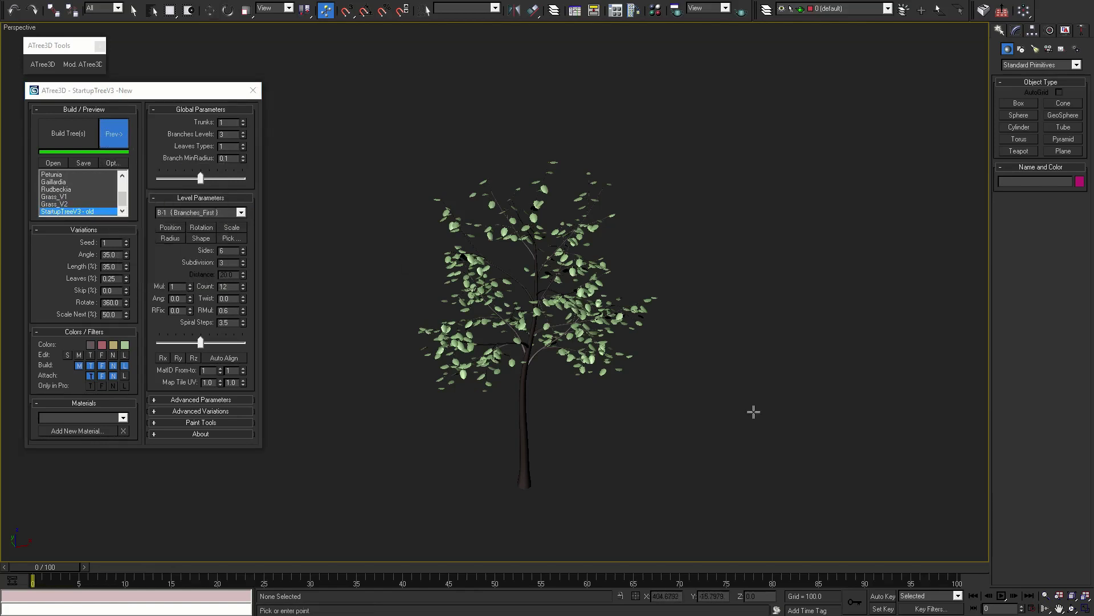
pyautogui.click(727, 477)
pyautogui.press('z')
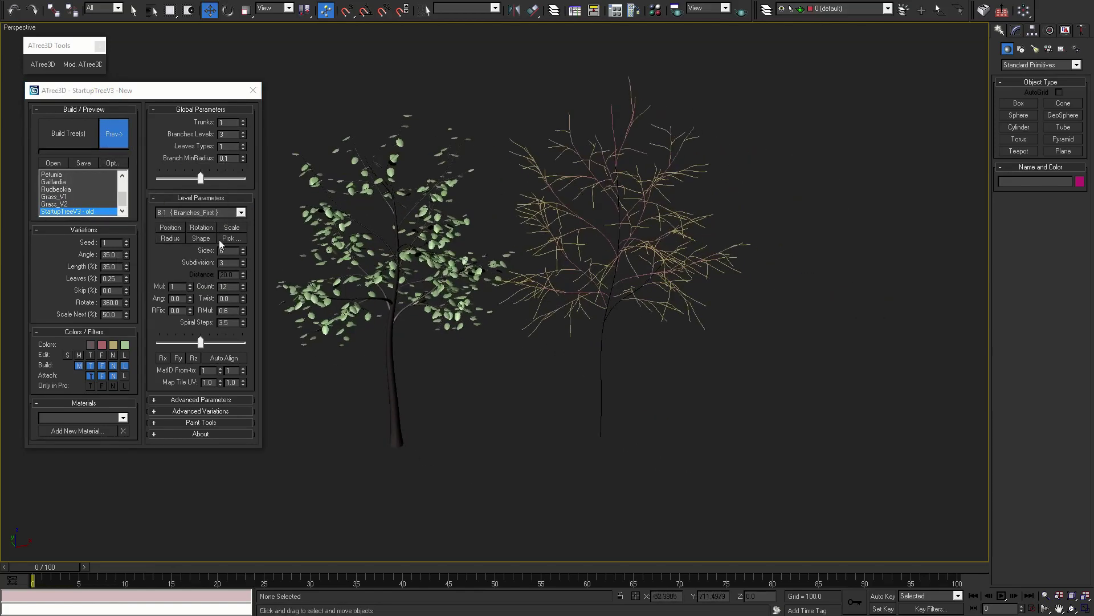
pyautogui.click(170, 227)
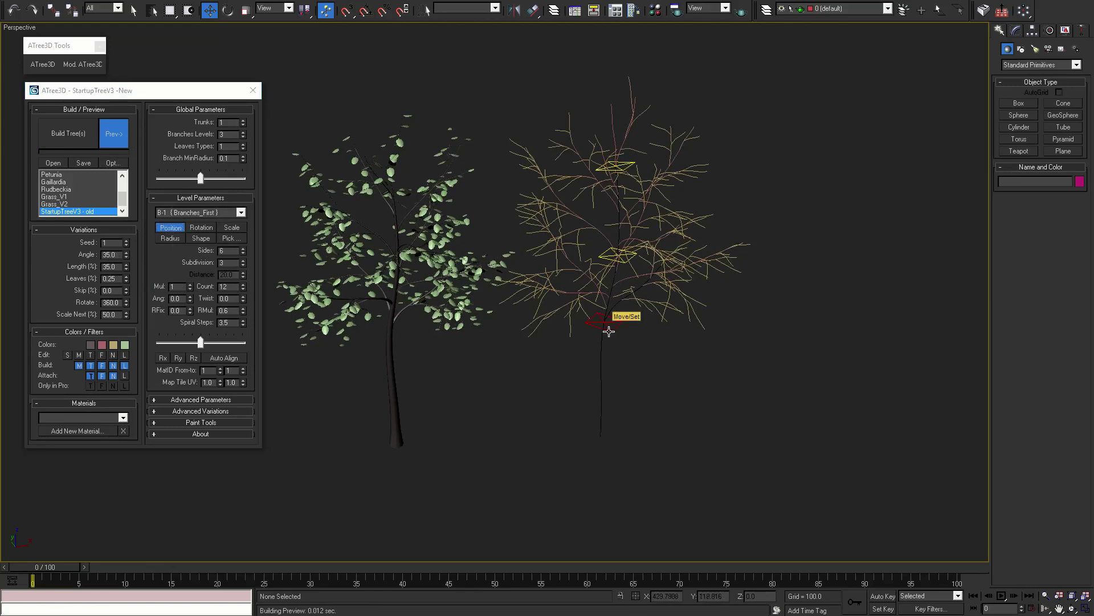
# Raise the first-level branch position volume, reload the last edited settings, then lower it.
pyautogui.moveTo(606, 327); pyautogui.dragTo(615, 276)
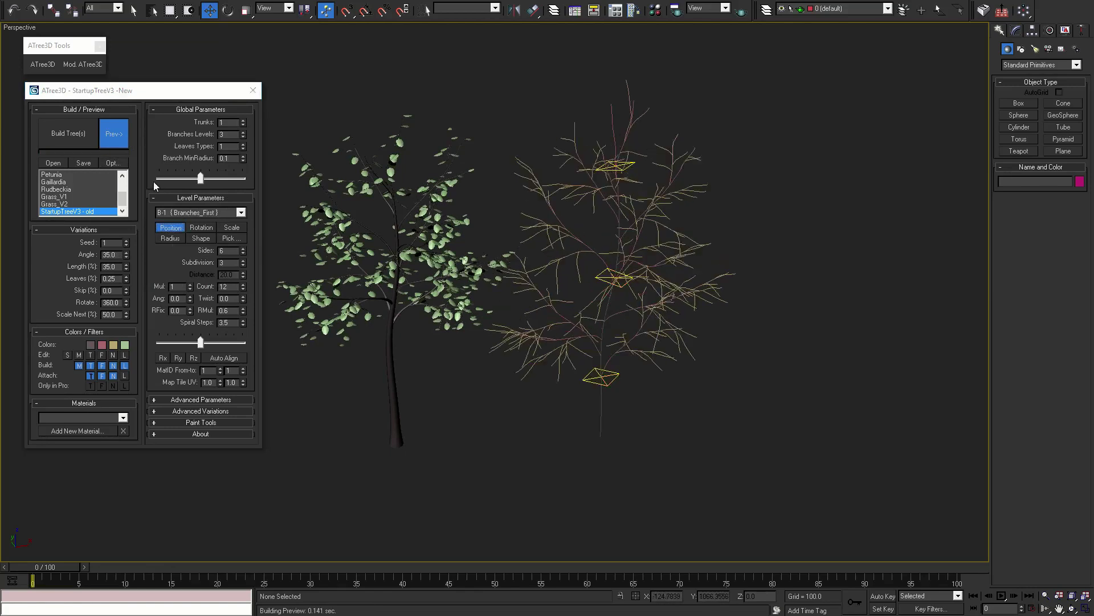
pyautogui.click(114, 164)
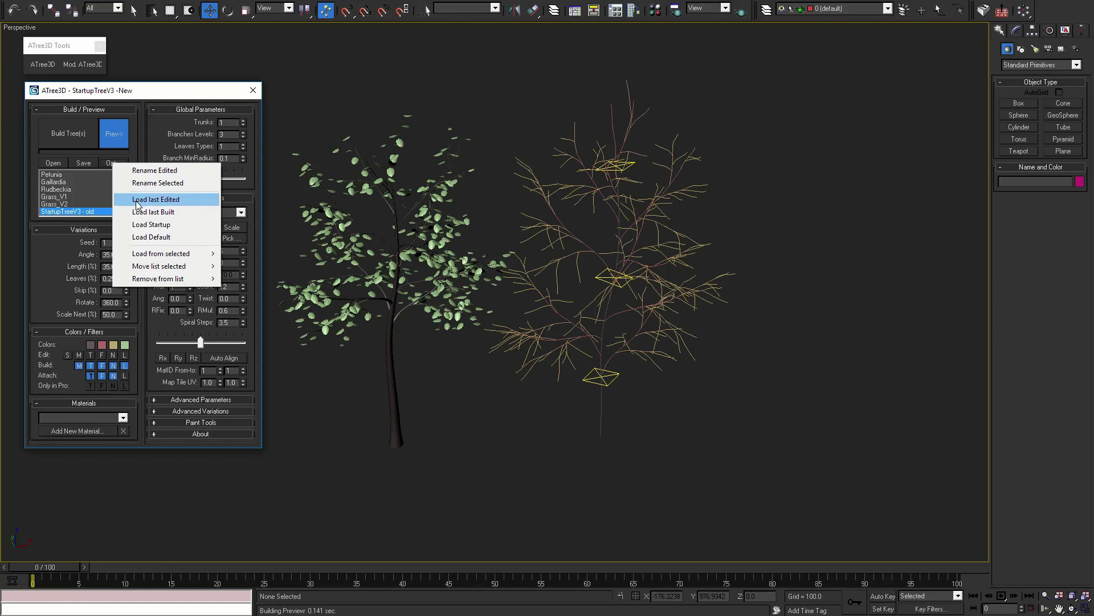
pyautogui.click(137, 202)
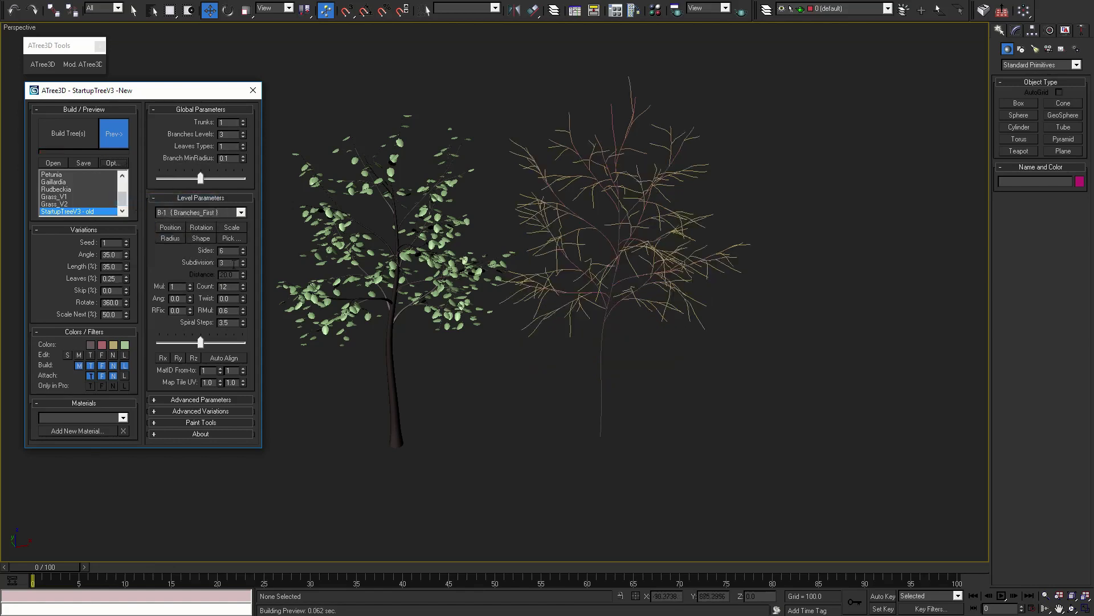
pyautogui.click(169, 227)
pyautogui.moveTo(603, 334); pyautogui.dragTo(601, 366)
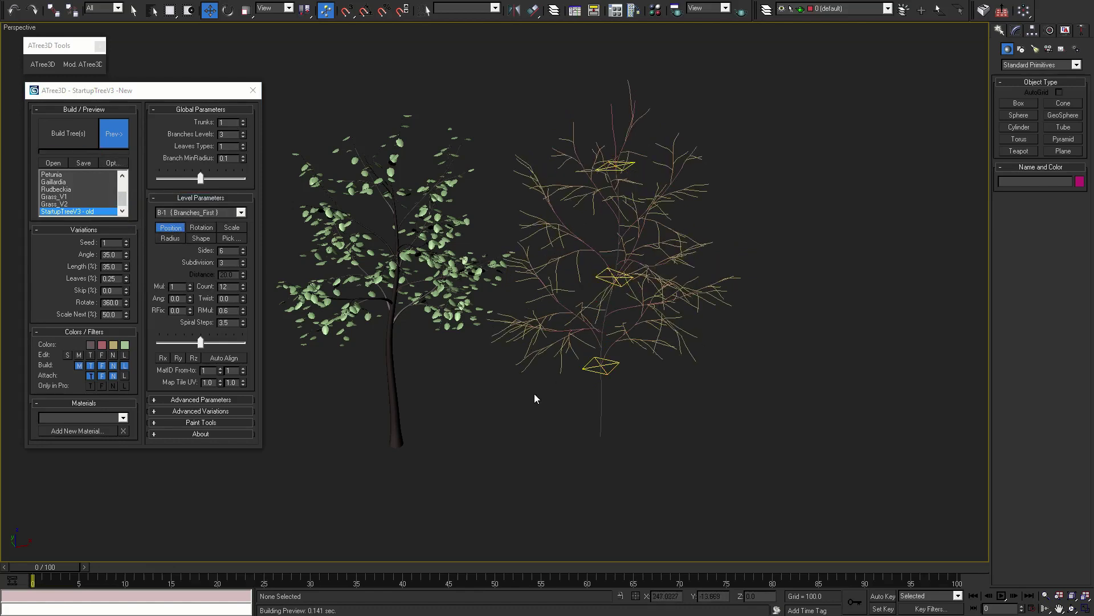
# Load the last built, then default, then the StartupTreeV3 startup tree settings from Opt....
pyautogui.click(111, 163)
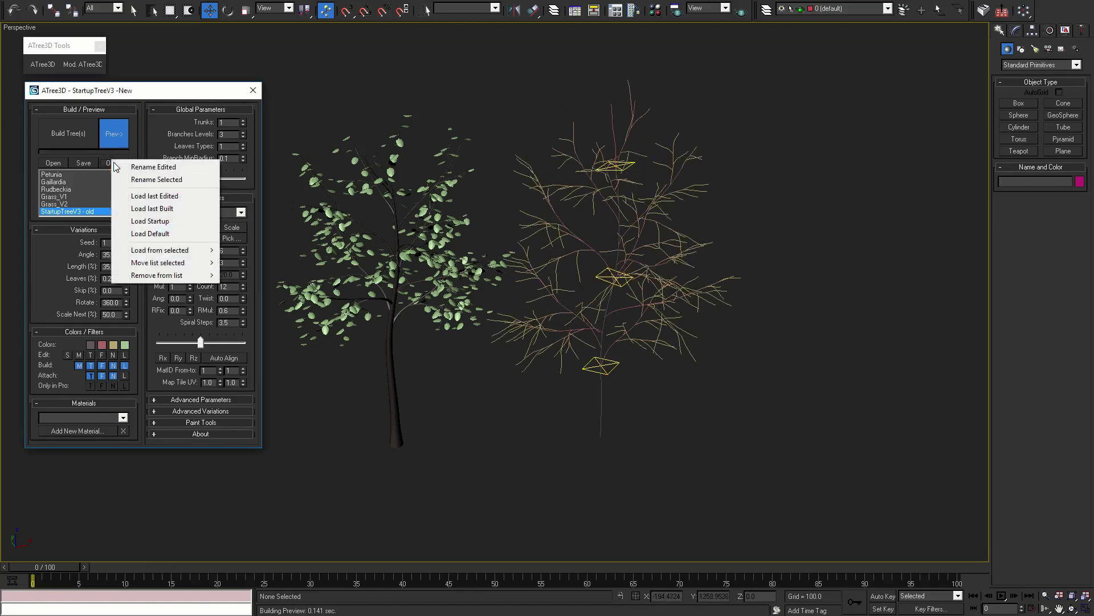
pyautogui.click(155, 211)
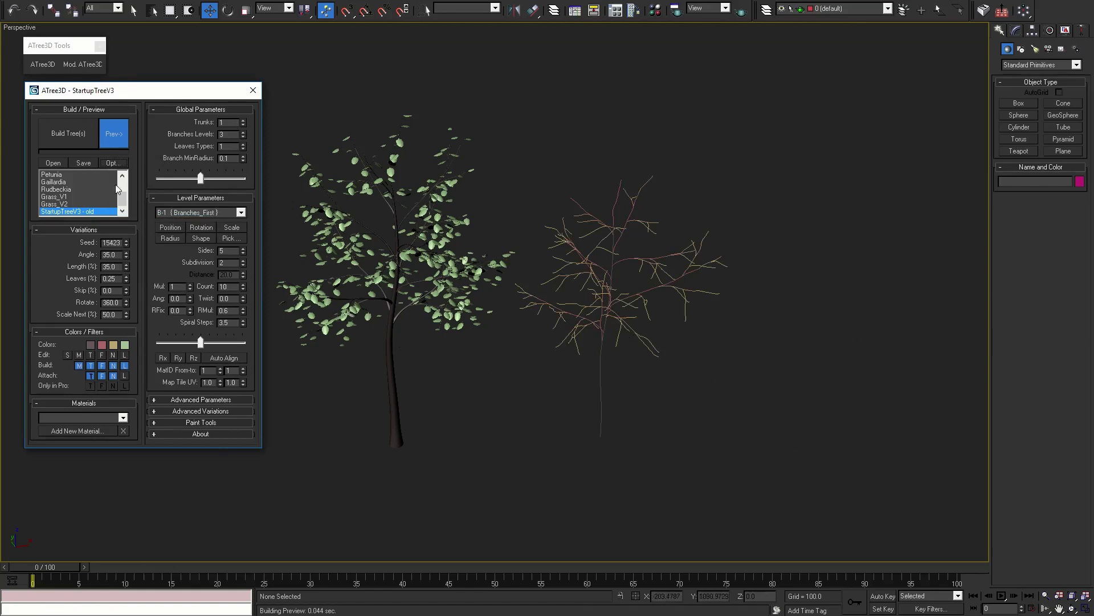
pyautogui.click(111, 163)
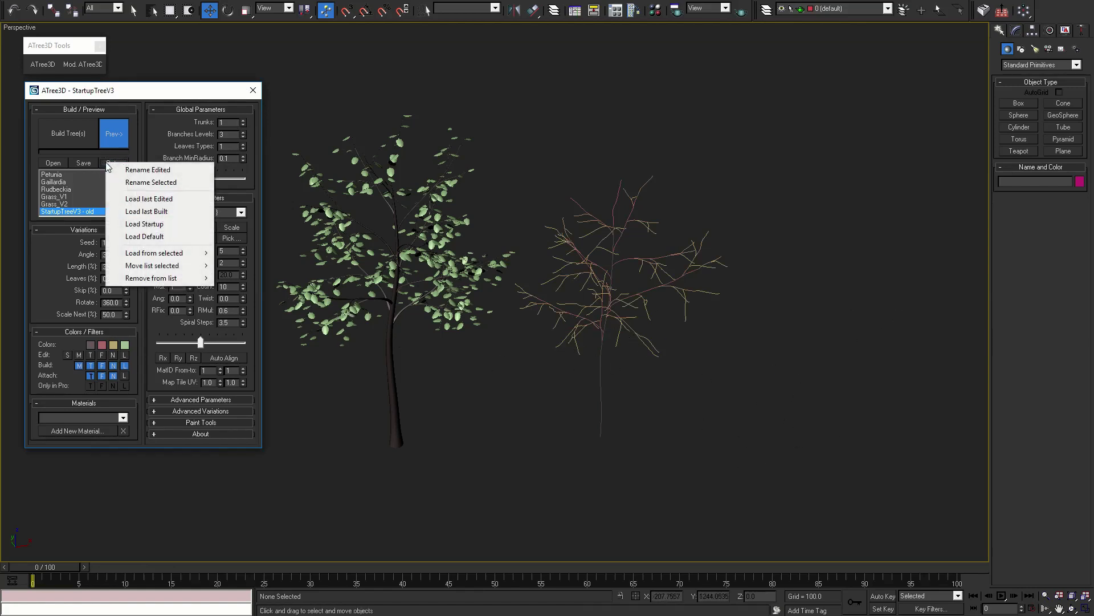
pyautogui.click(128, 236)
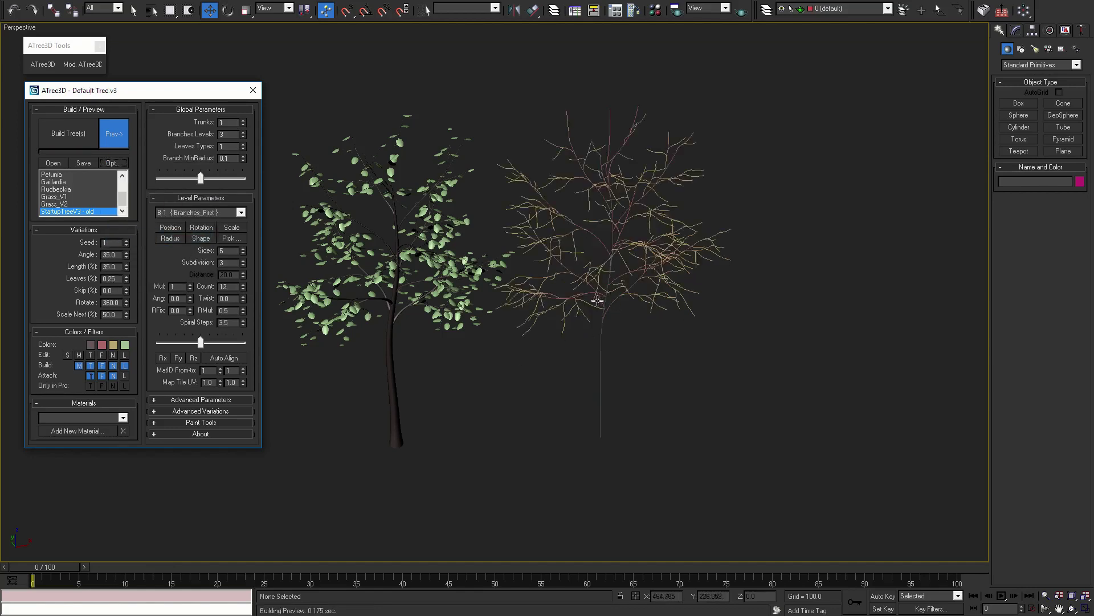
pyautogui.click(117, 163)
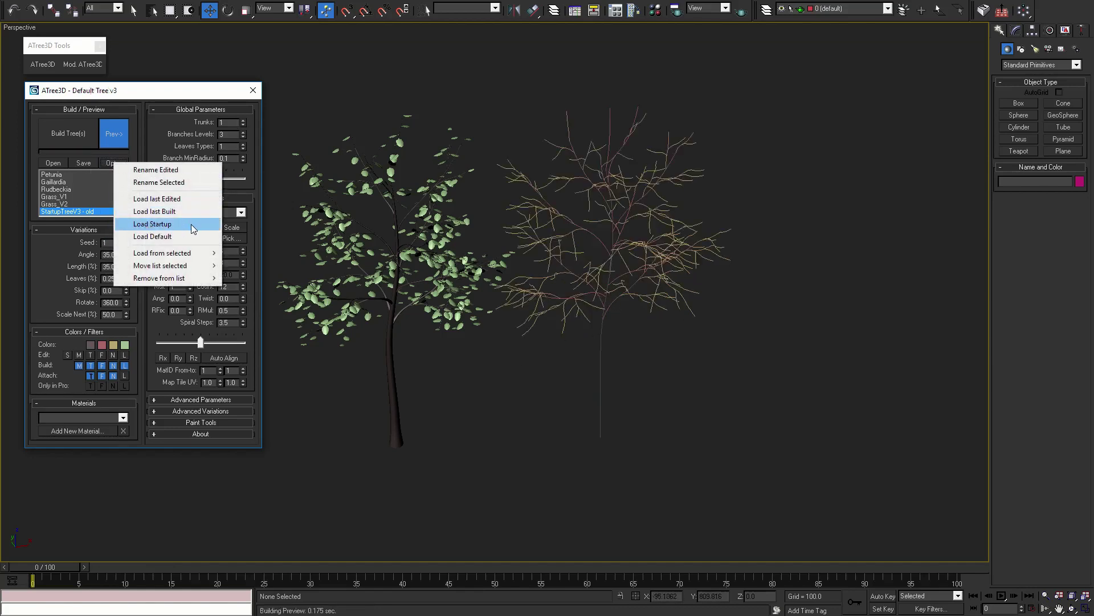
pyautogui.click(190, 225)
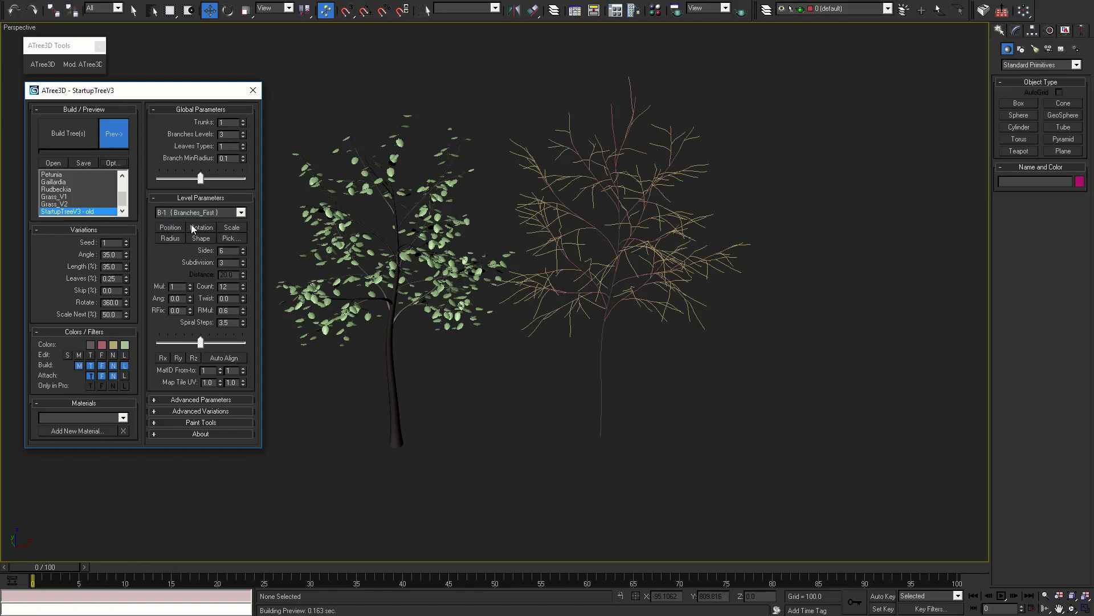
# Move the StartupTreeV3 - old preset to the top of the preset list.
pyautogui.click(114, 164)
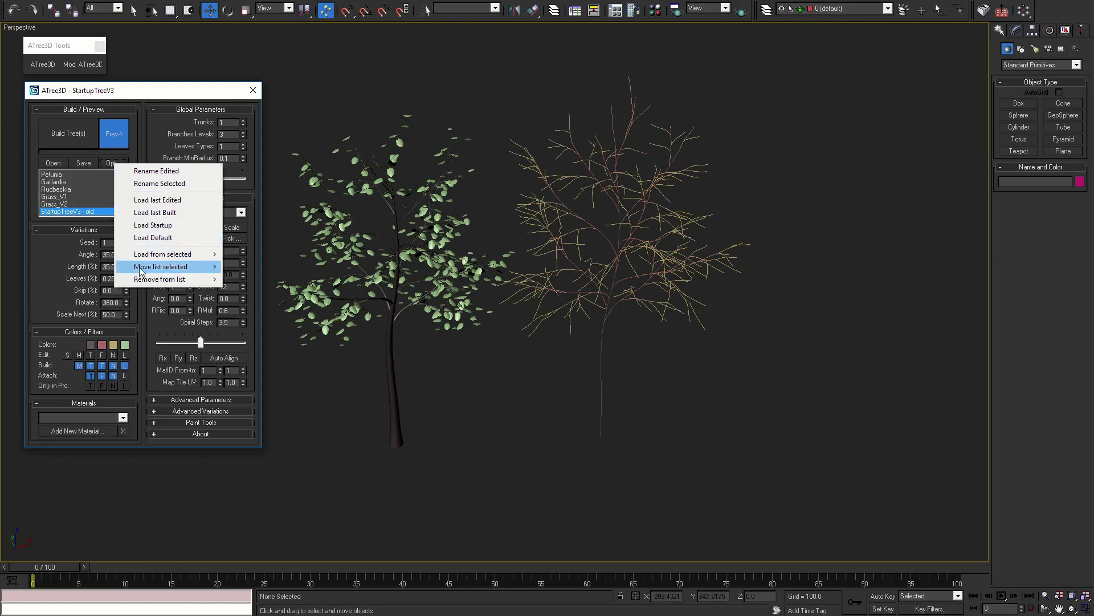
pyautogui.moveTo(144, 282)
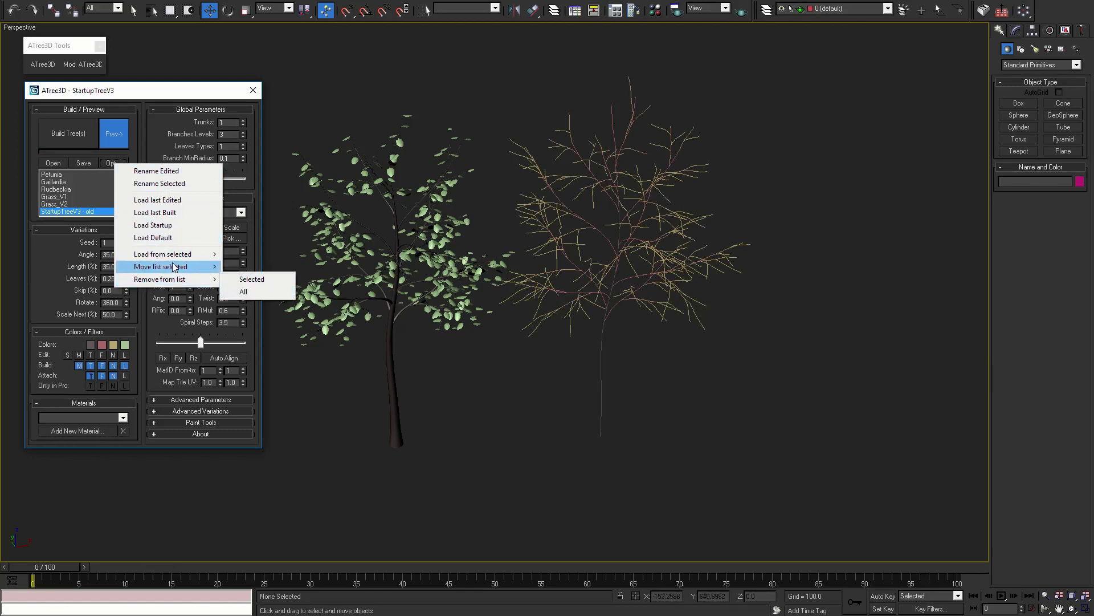
pyautogui.moveTo(170, 269)
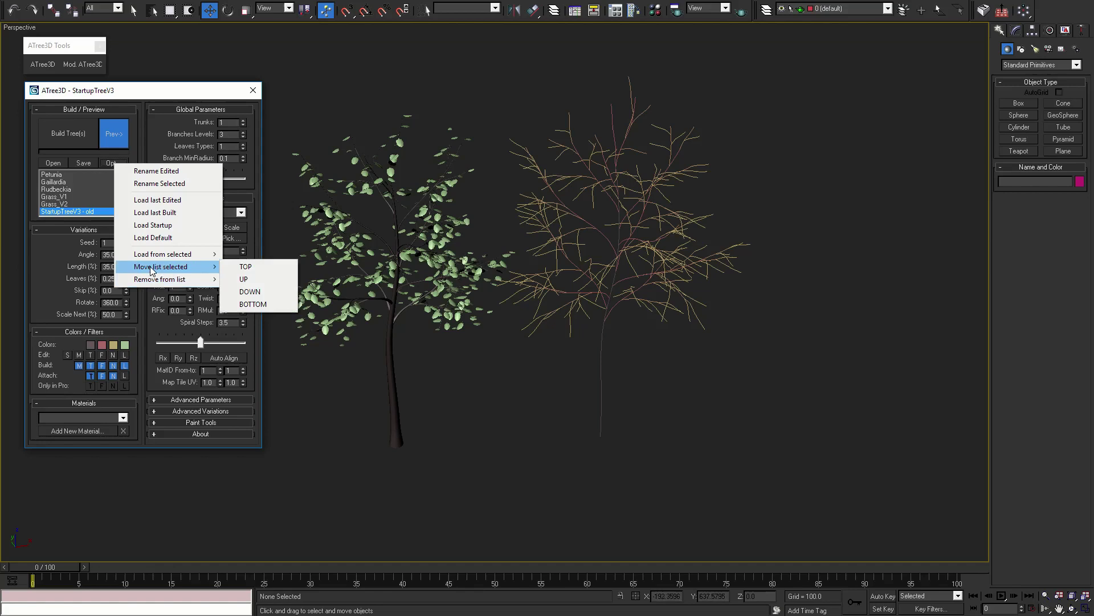
pyautogui.click(245, 268)
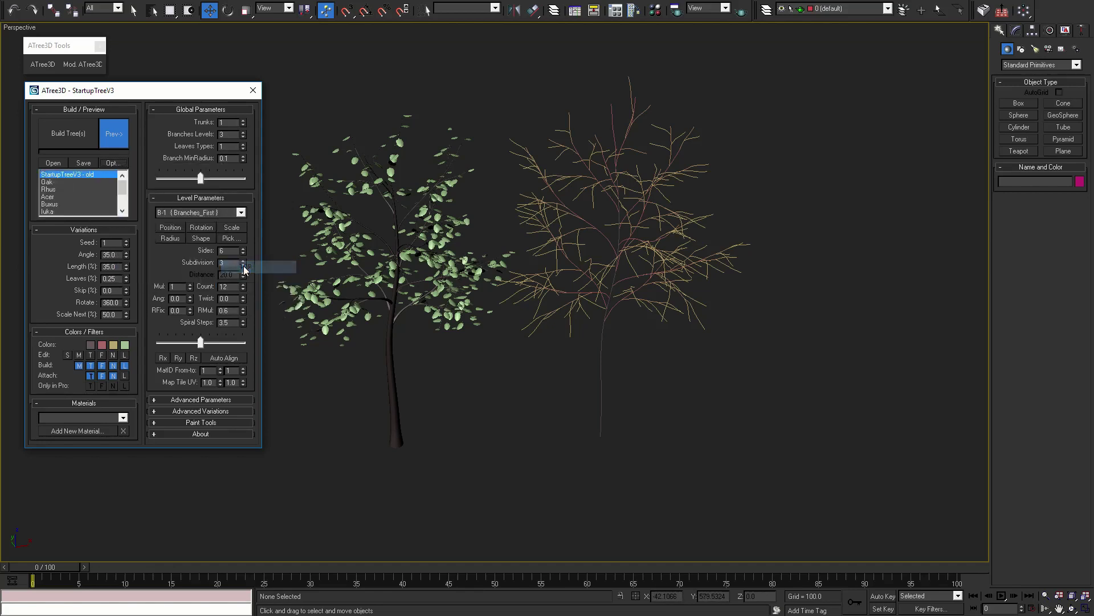
# Reload the last built tree settings, then load all settings from StartupTreeV3 - old.
pyautogui.click(112, 163)
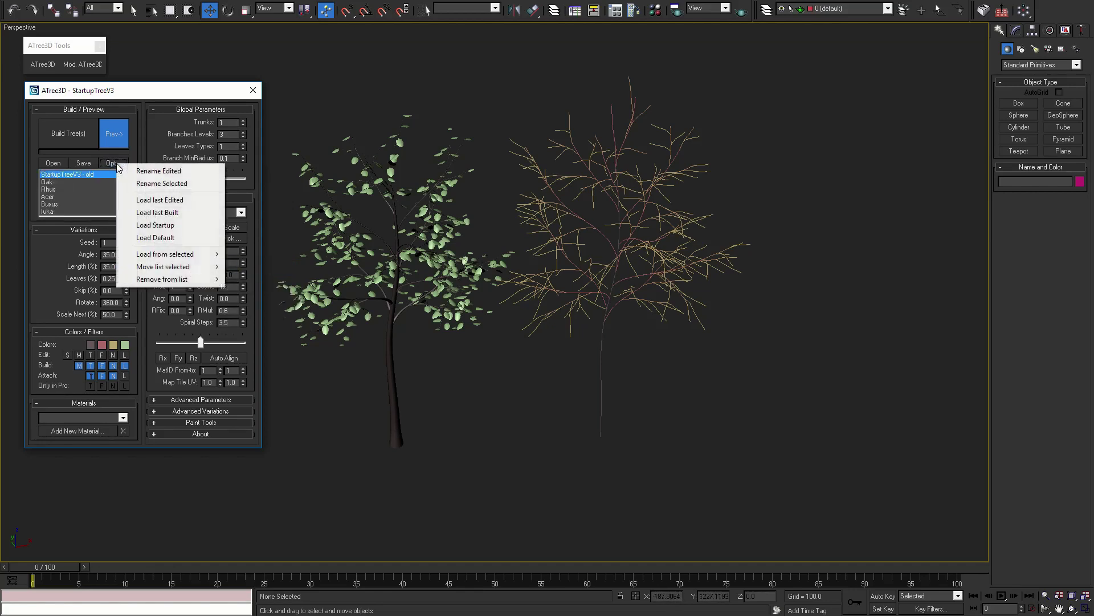
pyautogui.click(150, 212)
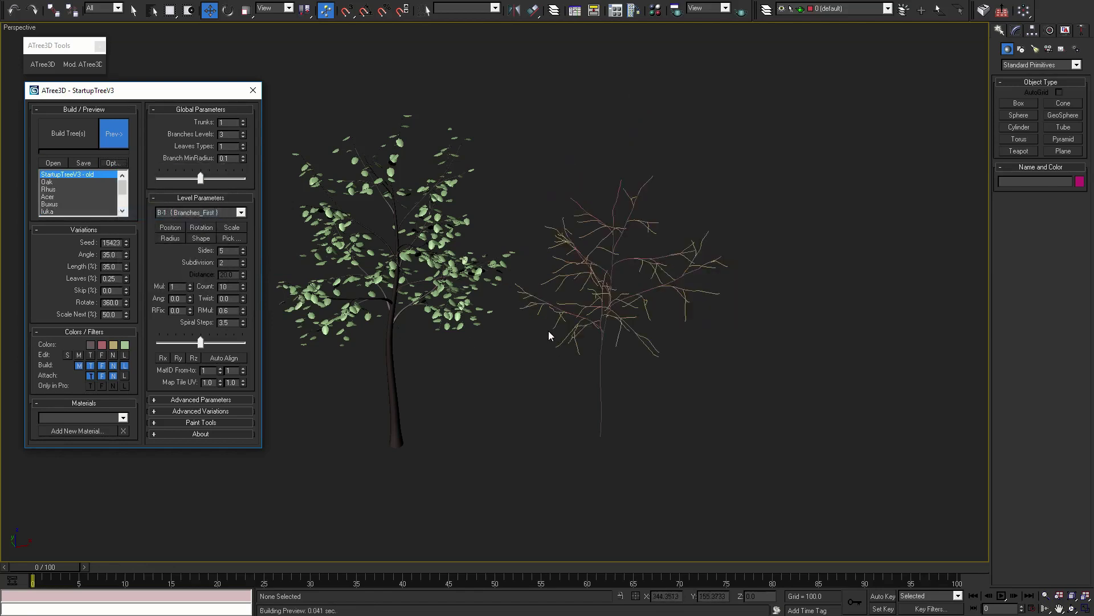
pyautogui.click(112, 163)
pyautogui.moveTo(150, 255)
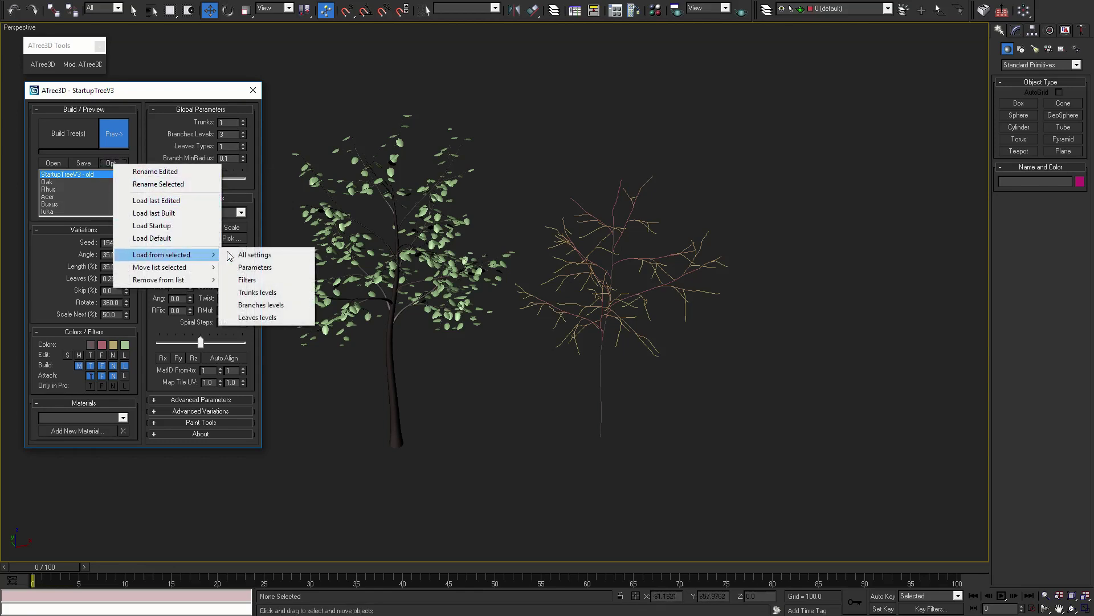
pyautogui.click(249, 256)
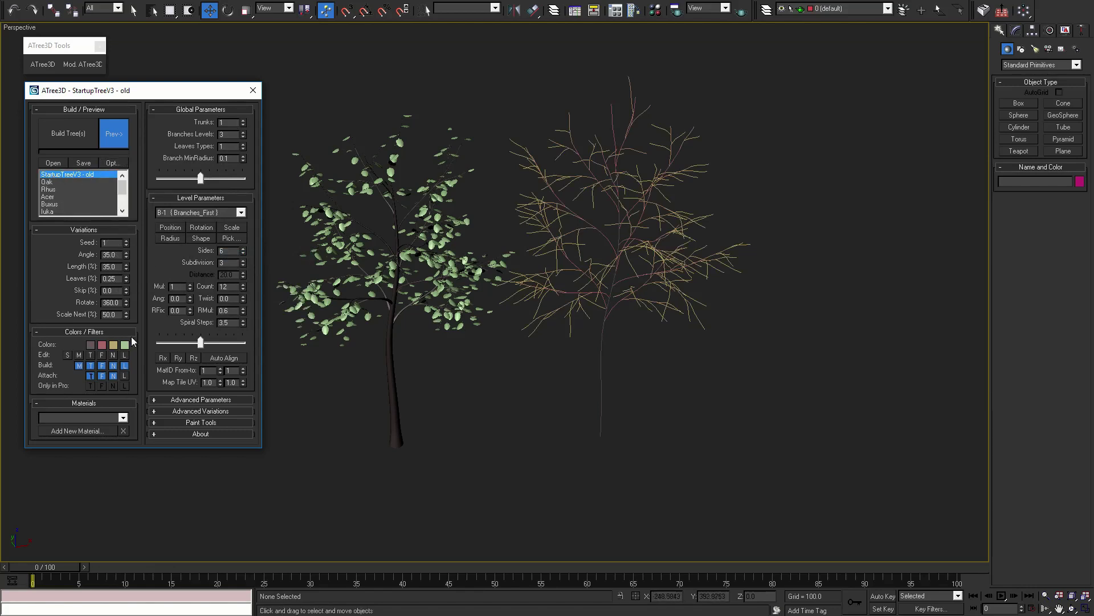
# Enable leaves on the preview and test-load all Oak preset settings.
pyautogui.click(125, 359)
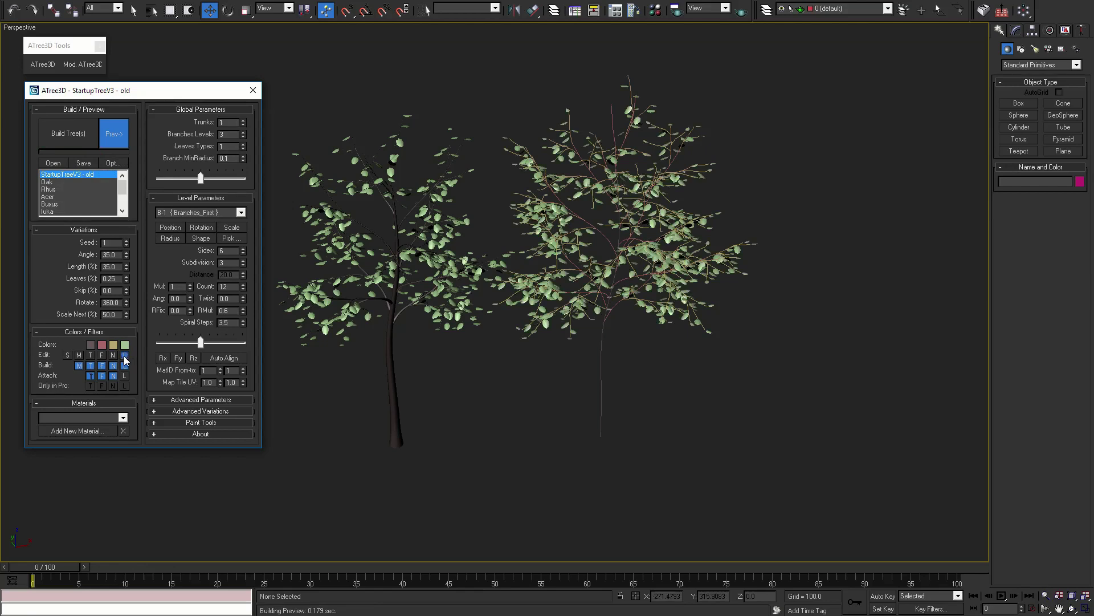
pyautogui.click(47, 183)
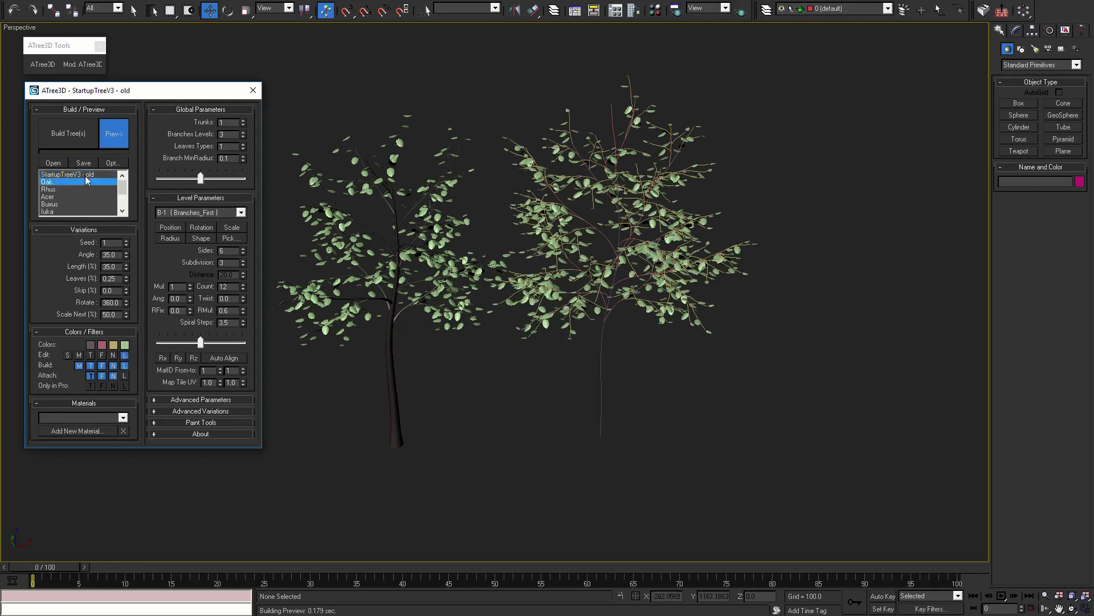
pyautogui.click(112, 163)
pyautogui.moveTo(151, 256)
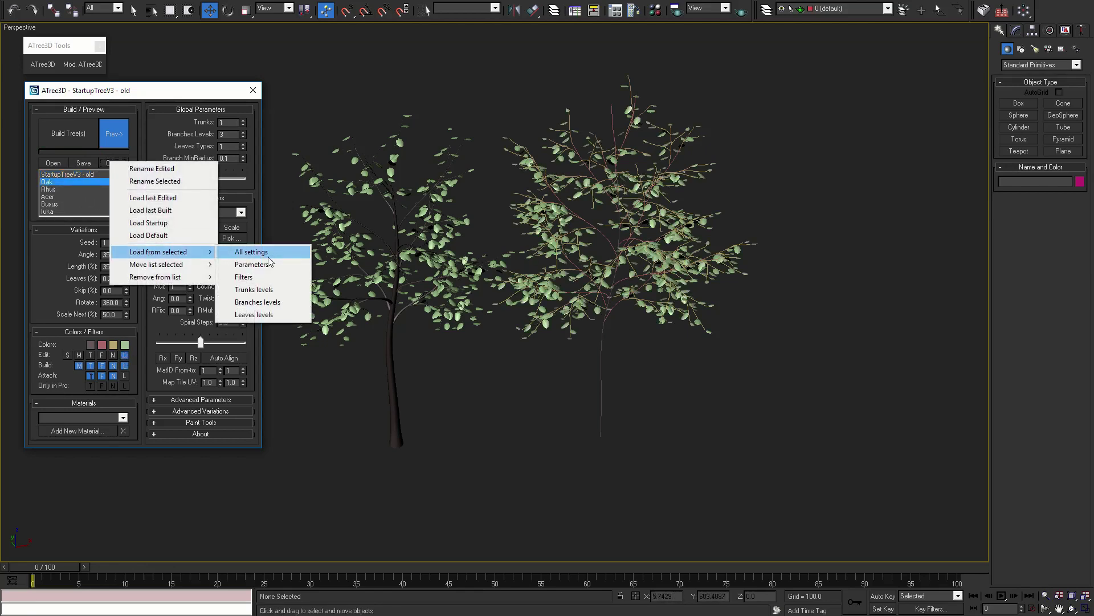
pyautogui.click(268, 314)
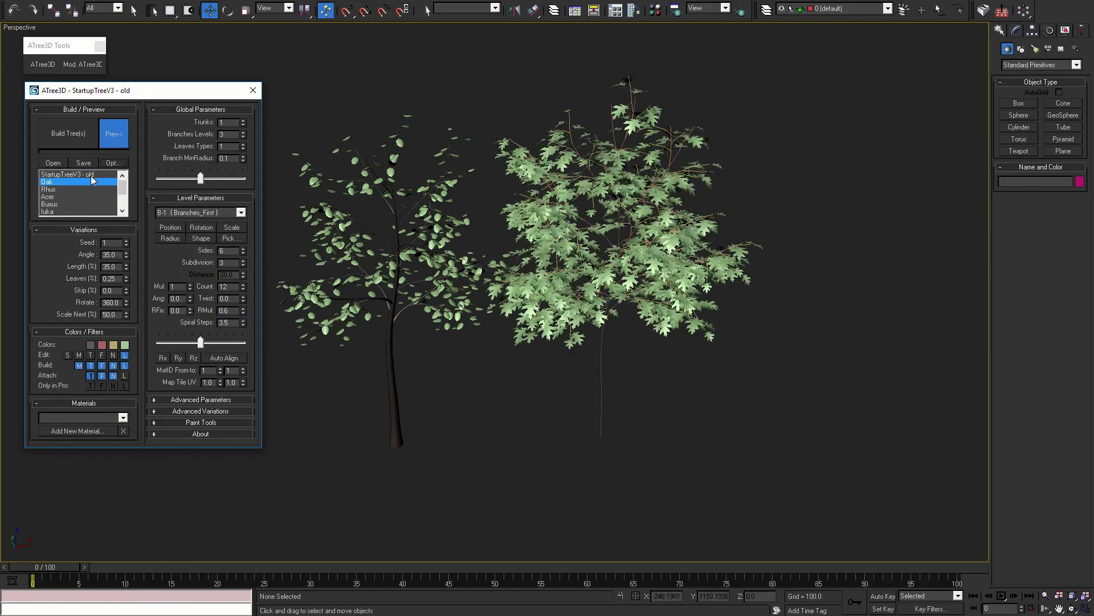
# Reselect StartupTreeV3 - old, restore its leaves, and turn the preview tree off.
pyautogui.click(82, 175)
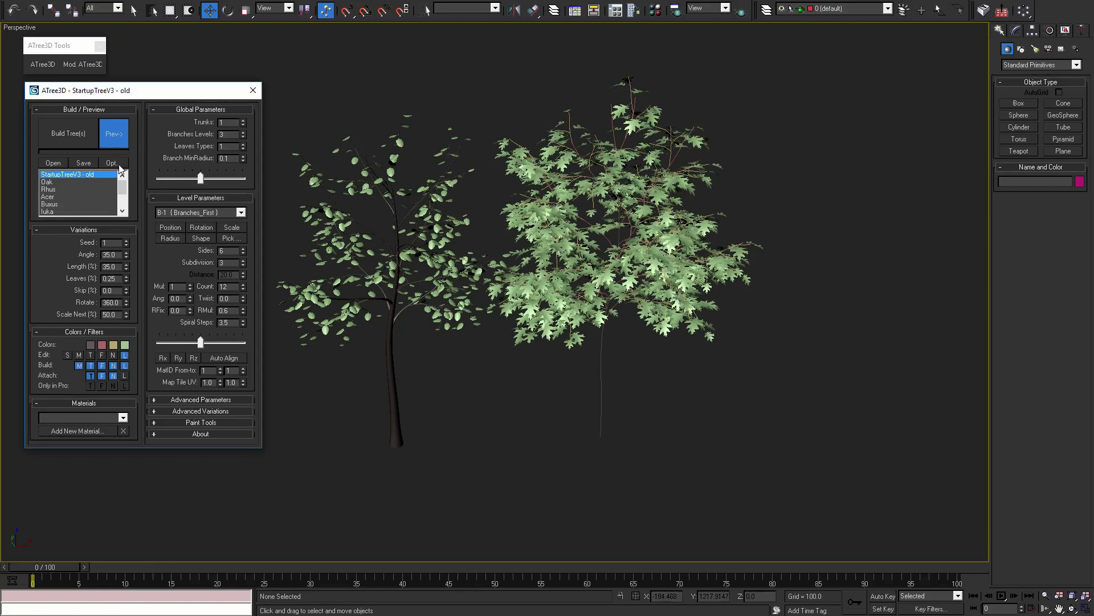
pyautogui.click(84, 139)
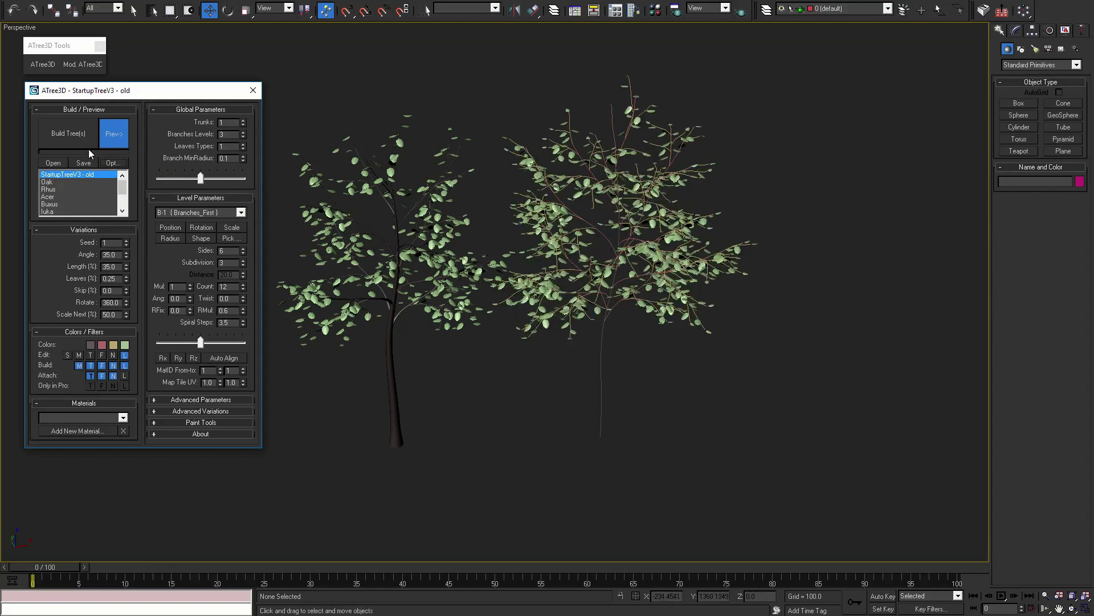
pyautogui.click(113, 134)
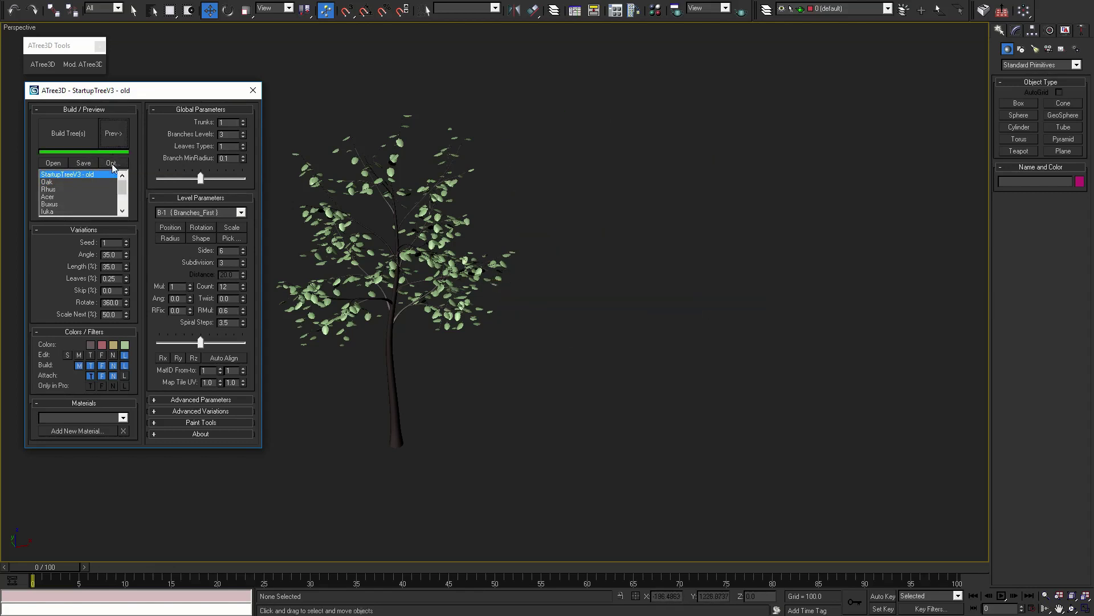
# Remove StartupTreeV3 - old from the preset list.
pyautogui.click(113, 164)
pyautogui.moveTo(171, 279)
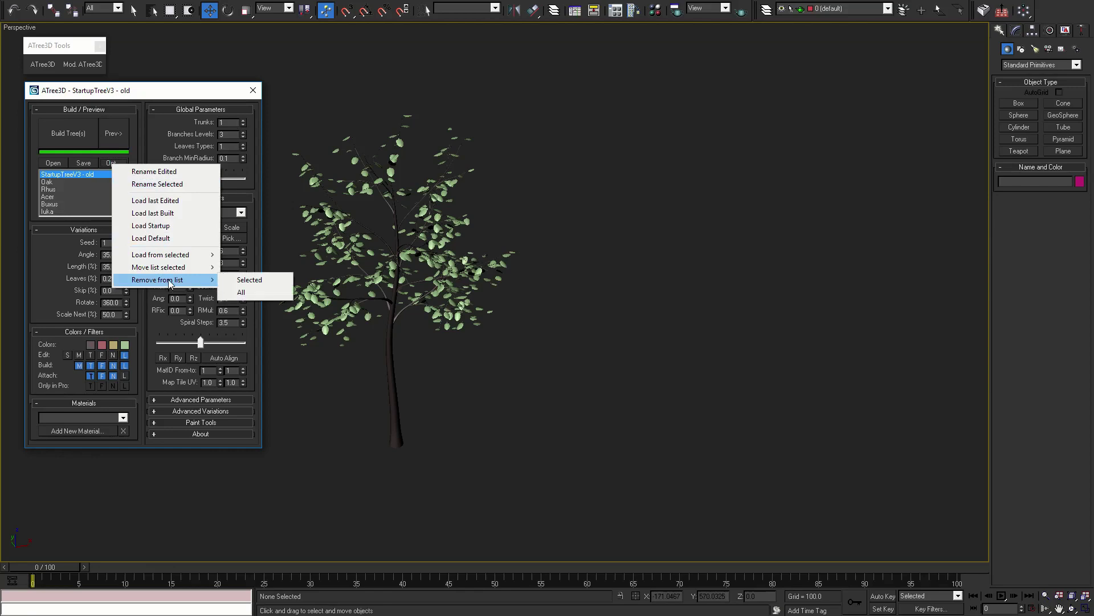
pyautogui.click(247, 292)
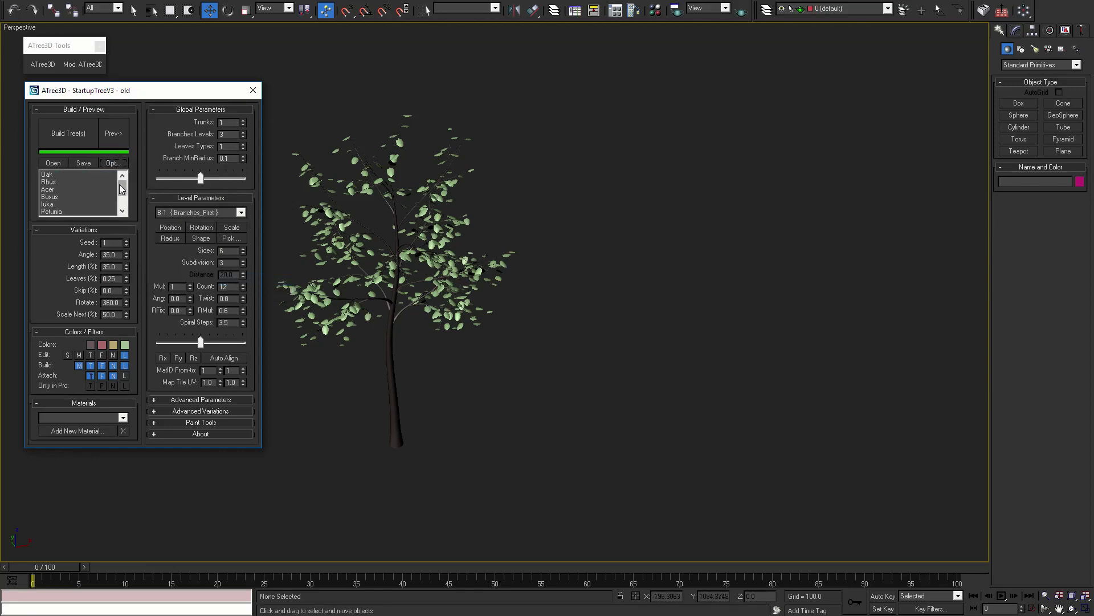
pyautogui.moveTo(121, 187)
pyautogui.mouseDown()
pyautogui.moveTo(121, 206)
pyautogui.moveTo(124, 185)
pyautogui.mouseUp()
# Turn the preview back on, build a full Oak tree, and pan to frame both trees.
pyautogui.click(114, 134)
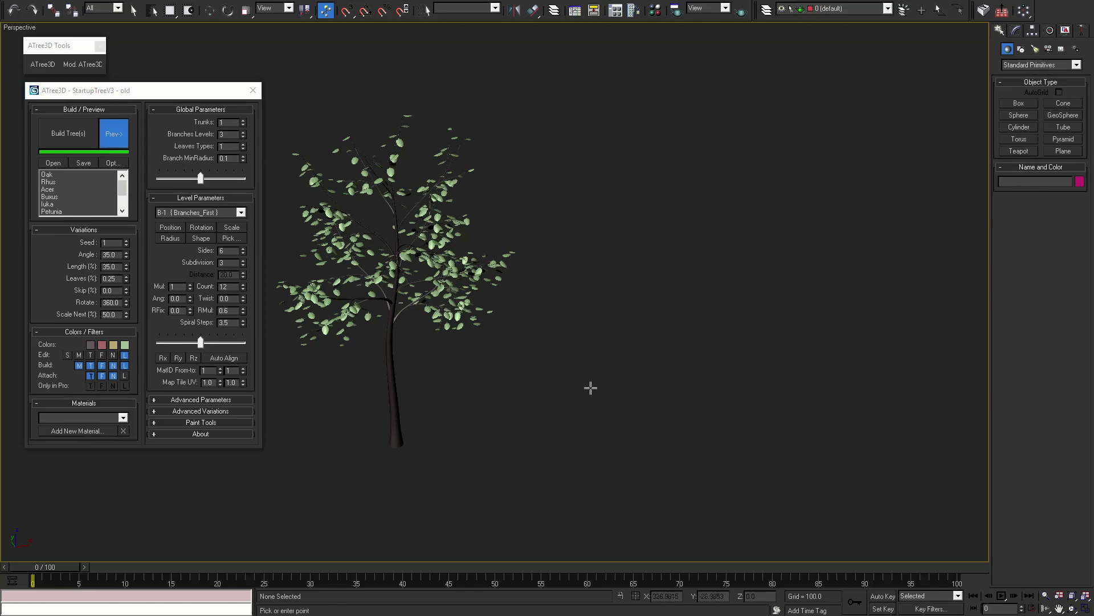
pyautogui.click(47, 175)
pyautogui.scroll(-5, 399, 304)
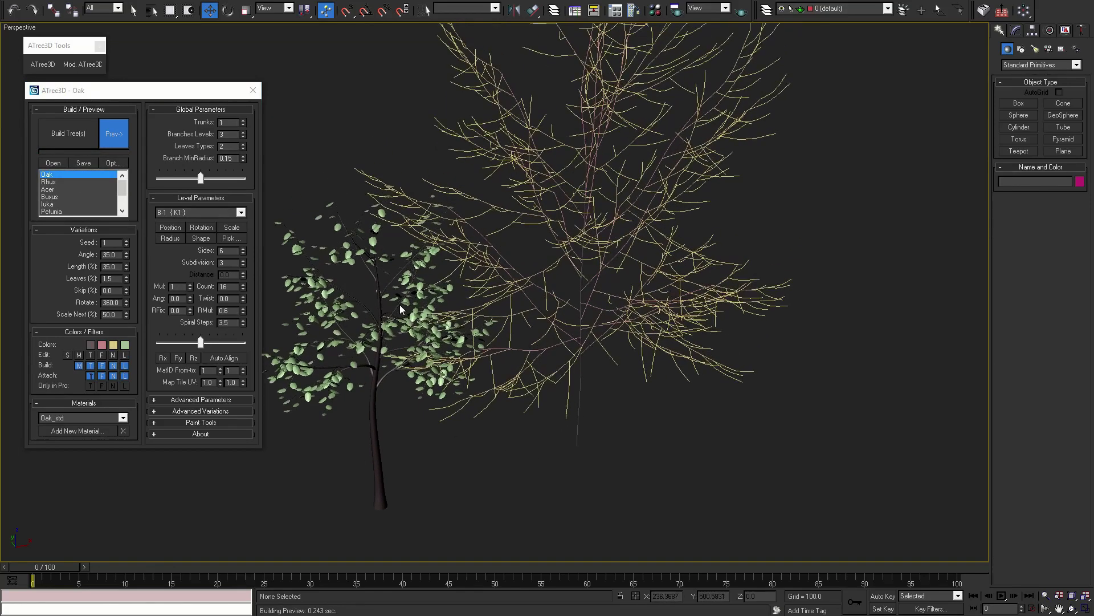
pyautogui.click(73, 137)
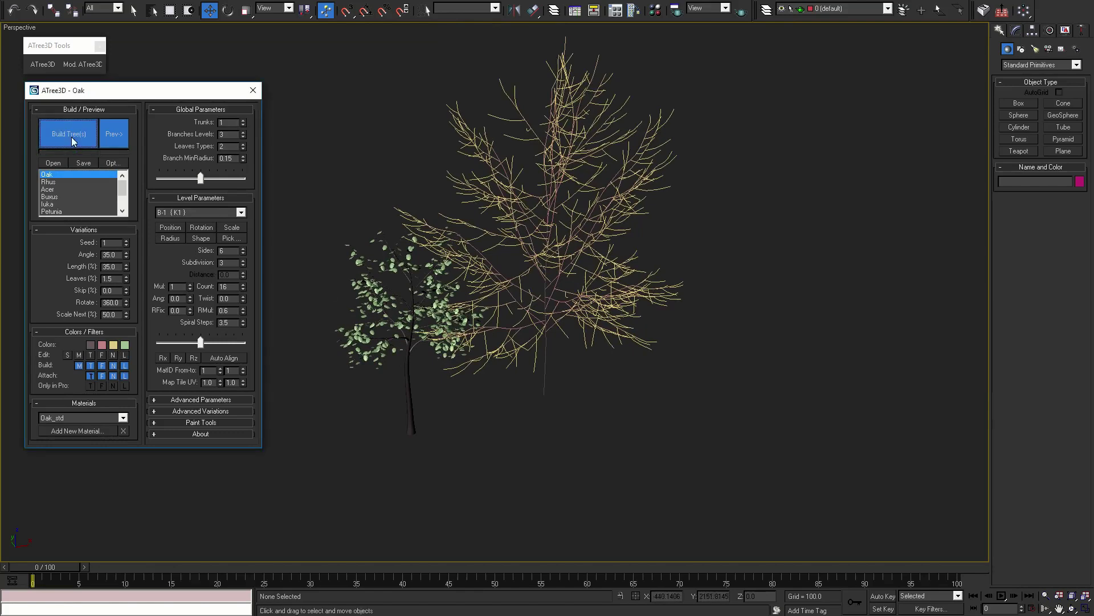
pyautogui.moveTo(605, 315); pyautogui.dragTo(497, 308, button='middle')
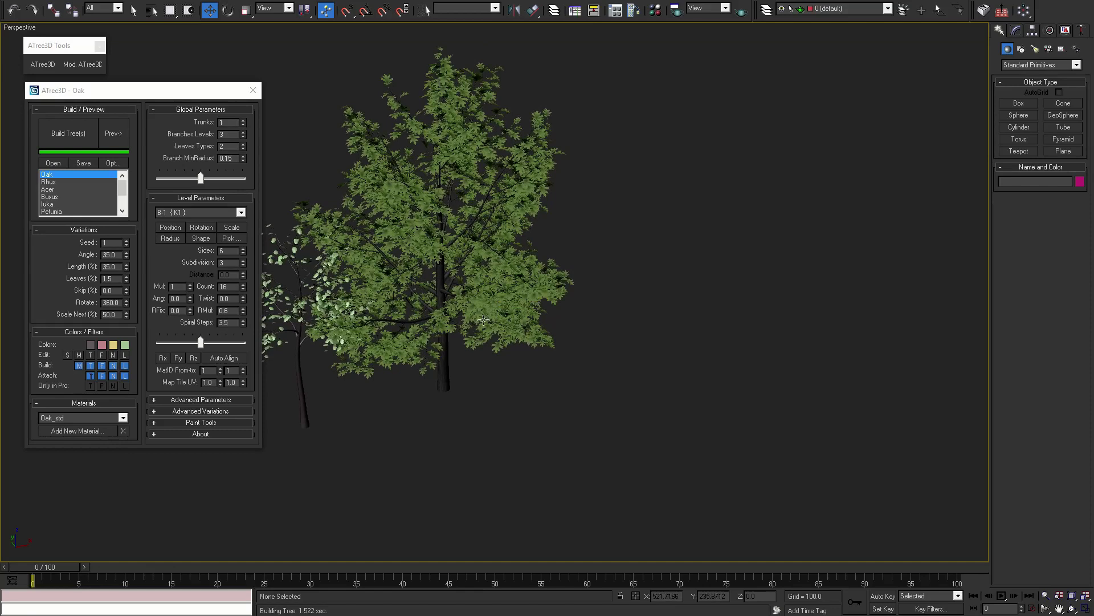
pyautogui.moveTo(485, 320); pyautogui.dragTo(472, 313, button='middle')
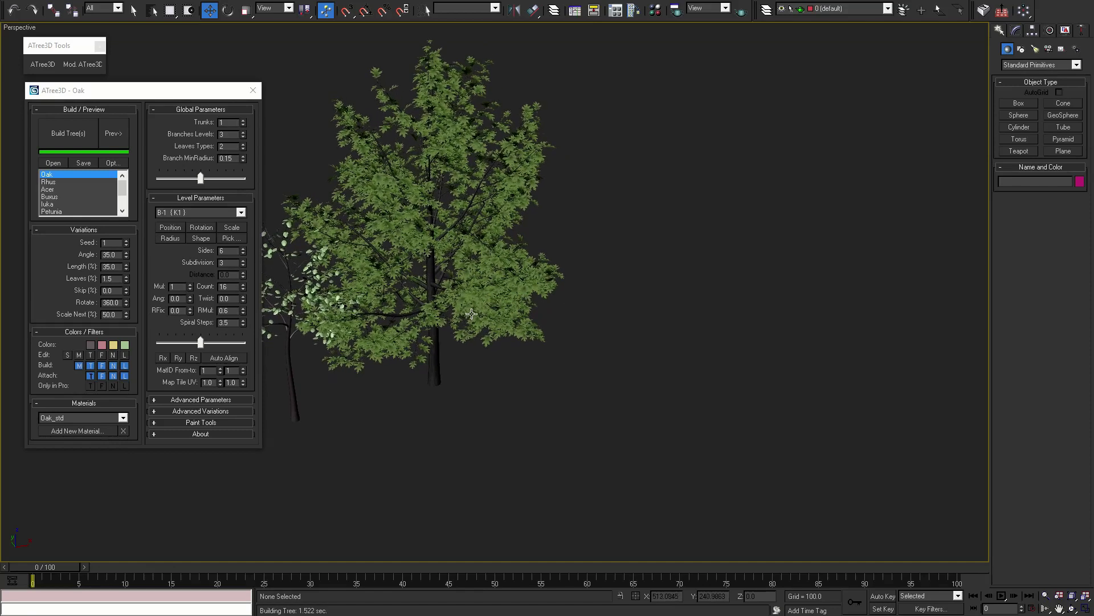
# Plant two Rhus trees to the right of the oak.
pyautogui.click(49, 182)
pyautogui.click(69, 134)
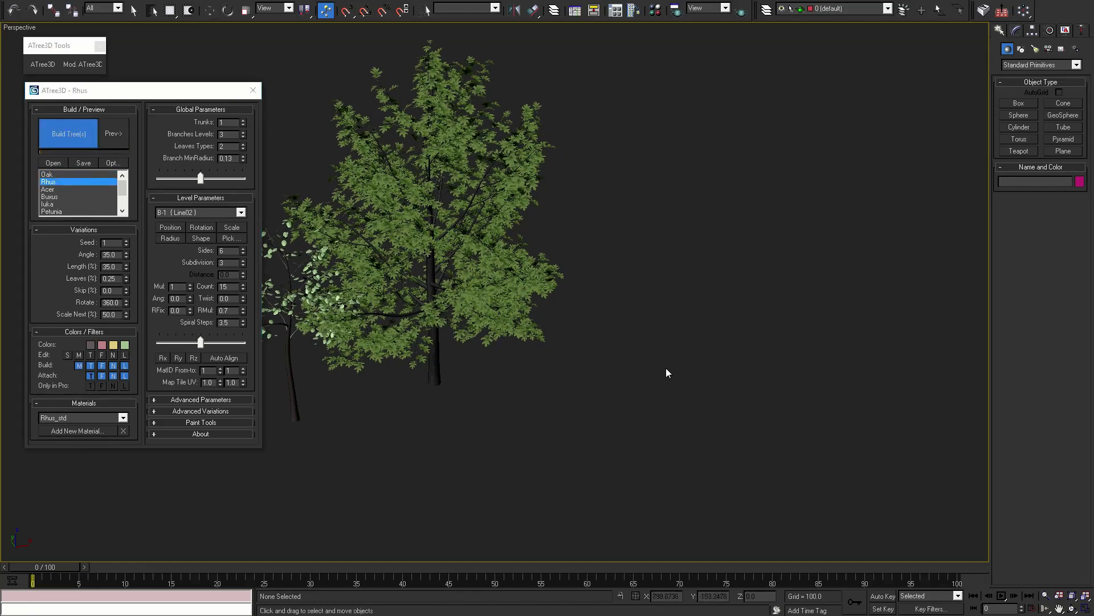
pyautogui.click(666, 367)
pyautogui.scroll(-4, 627, 362)
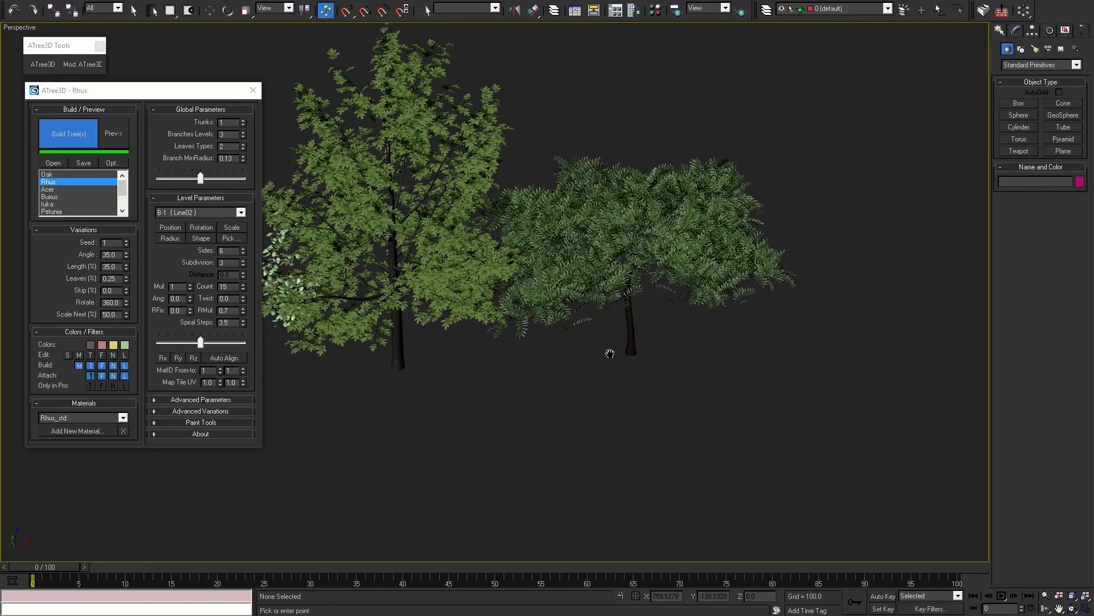
pyautogui.rightClick(741, 380)
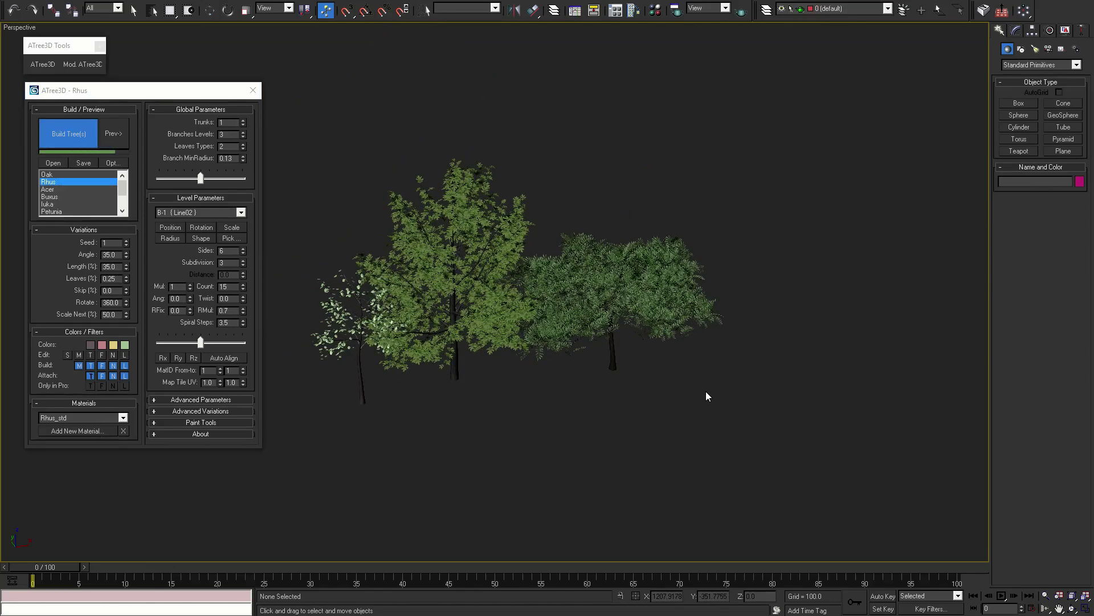
pyautogui.click(707, 393)
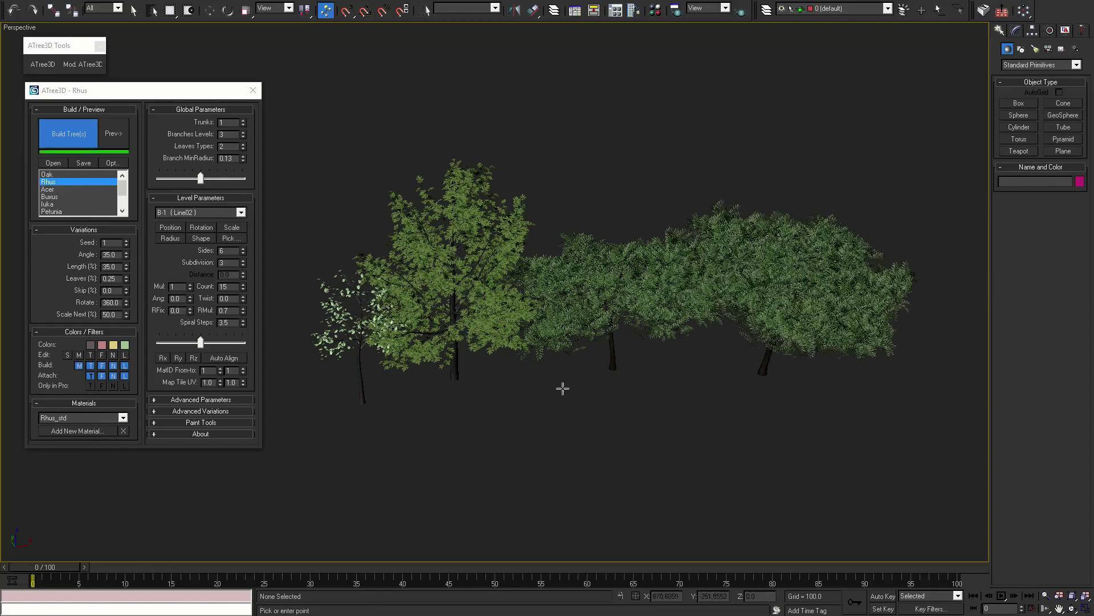
# Plant three pink Acer trees in front of the oak.
pyautogui.click(47, 191)
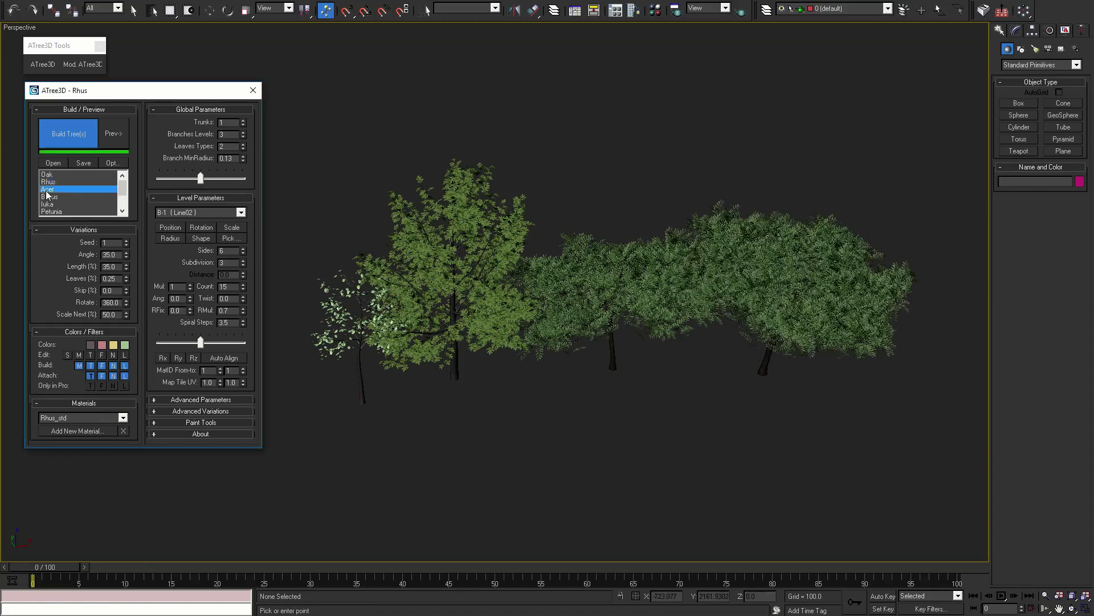
pyautogui.click(669, 406)
pyautogui.click(603, 407)
pyautogui.click(759, 412)
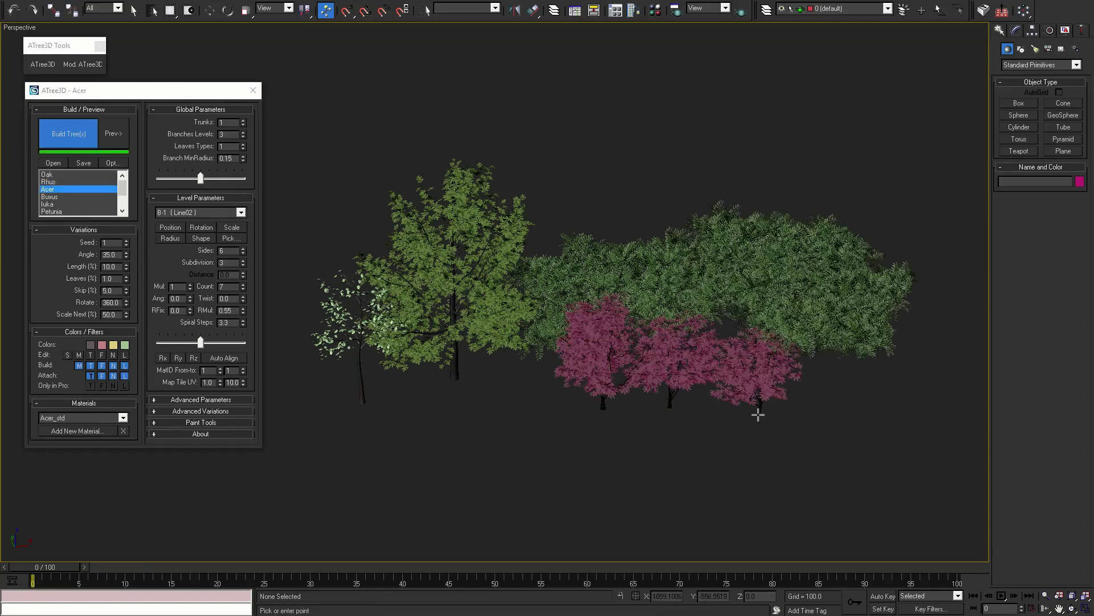
# Place three Buxus bushes below the trees.
pyautogui.click(66, 196)
pyautogui.click(508, 415)
pyautogui.click(529, 414)
pyautogui.click(562, 415)
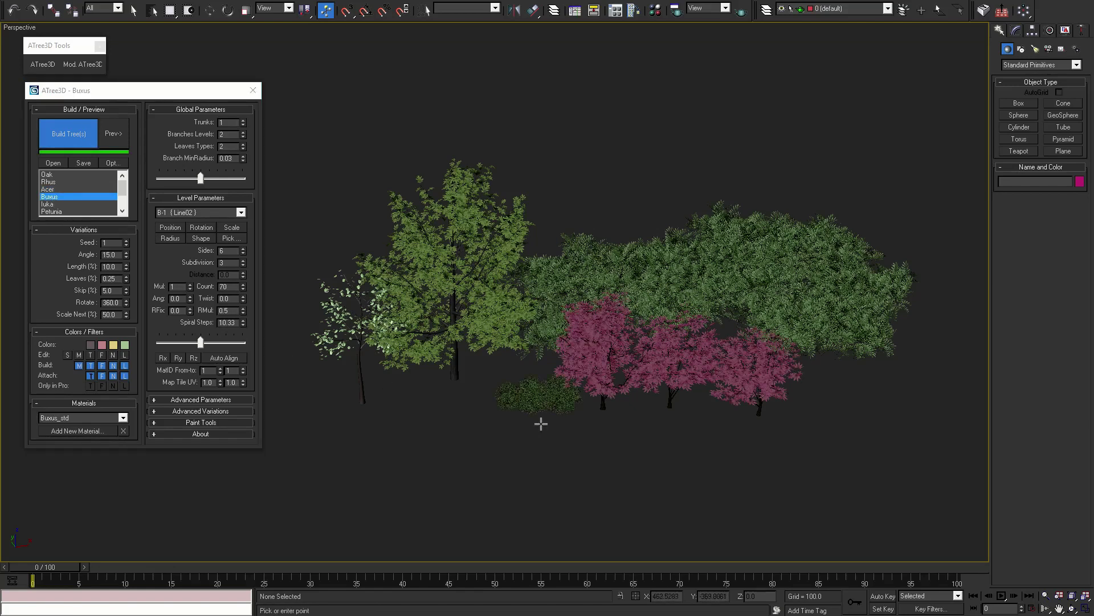
# Place a row of seven Iuka plants in front of the bushes.
pyautogui.click(48, 204)
pyautogui.click(586, 422)
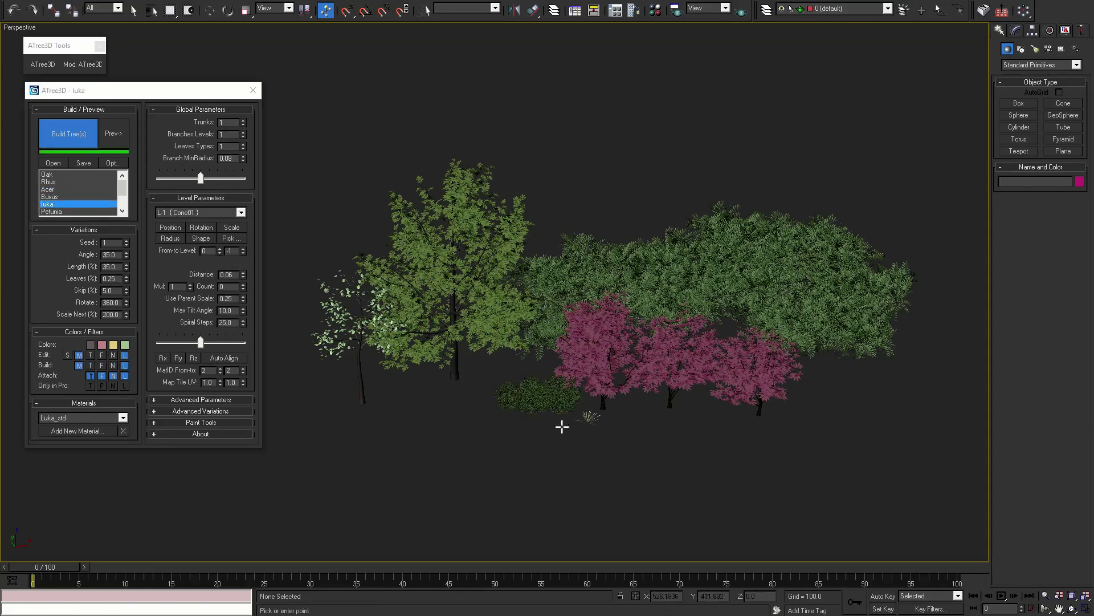
pyautogui.click(557, 424)
pyautogui.click(537, 423)
pyautogui.click(514, 420)
pyautogui.click(617, 417)
pyautogui.click(652, 417)
pyautogui.click(687, 419)
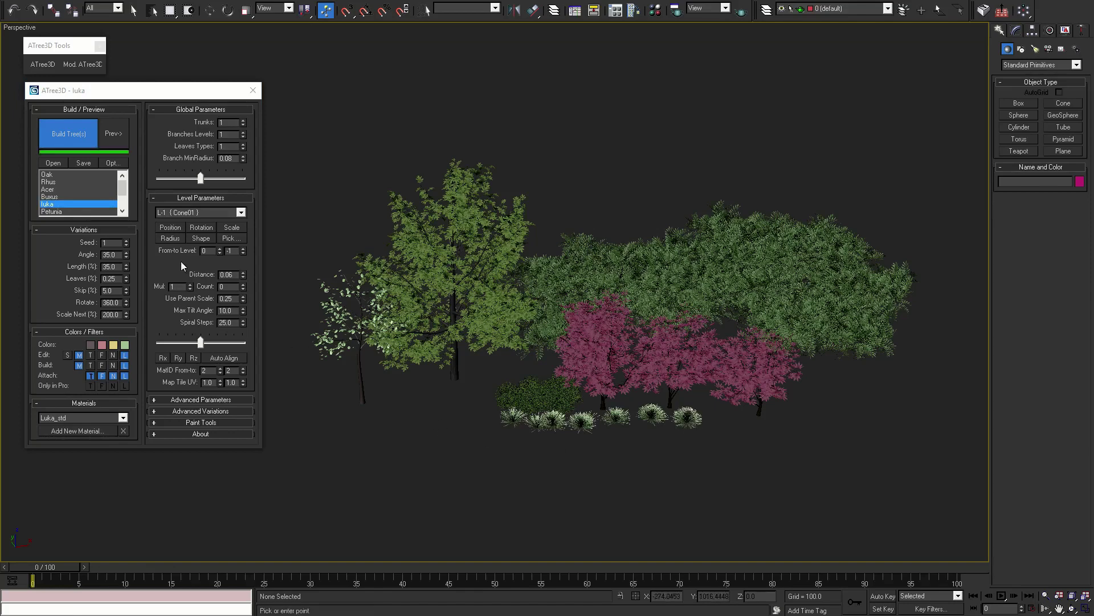
# Paint three Petunia patches below the Iuka row.
pyautogui.click(51, 211)
pyautogui.click(565, 441)
pyautogui.click(539, 456)
pyautogui.click(573, 469)
pyautogui.rightClick(469, 478)
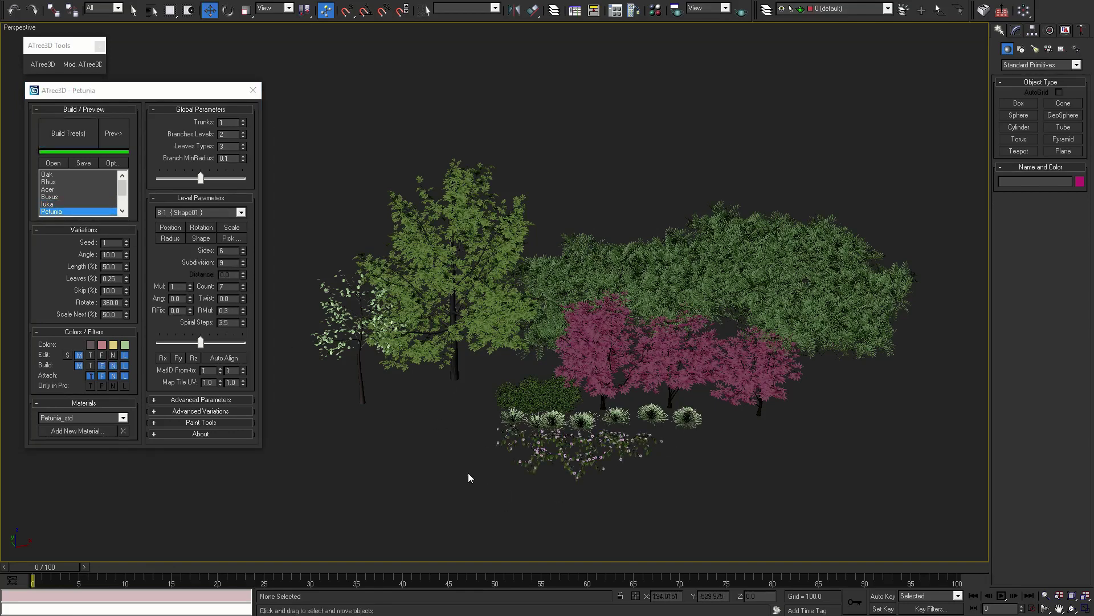
pyautogui.scroll(-2, 91, 205)
# Add Gaillardia and Rudbeckia flowers plus a Grass_V2 patch at the garden front.
pyautogui.click(53, 189)
pyautogui.click(68, 133)
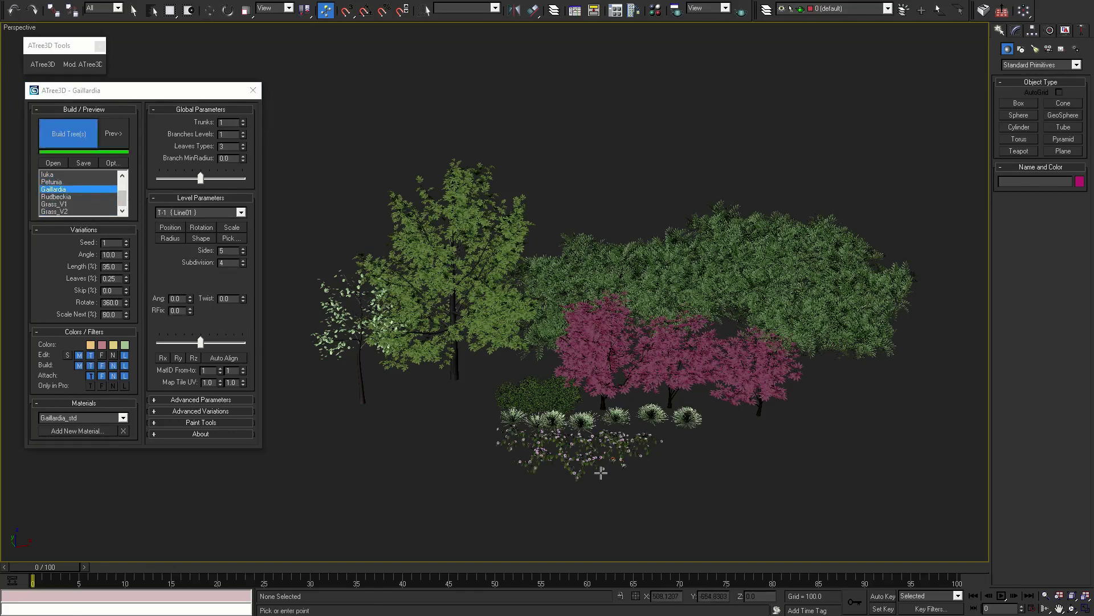
pyautogui.scroll(2, 577, 481)
pyautogui.click(57, 196)
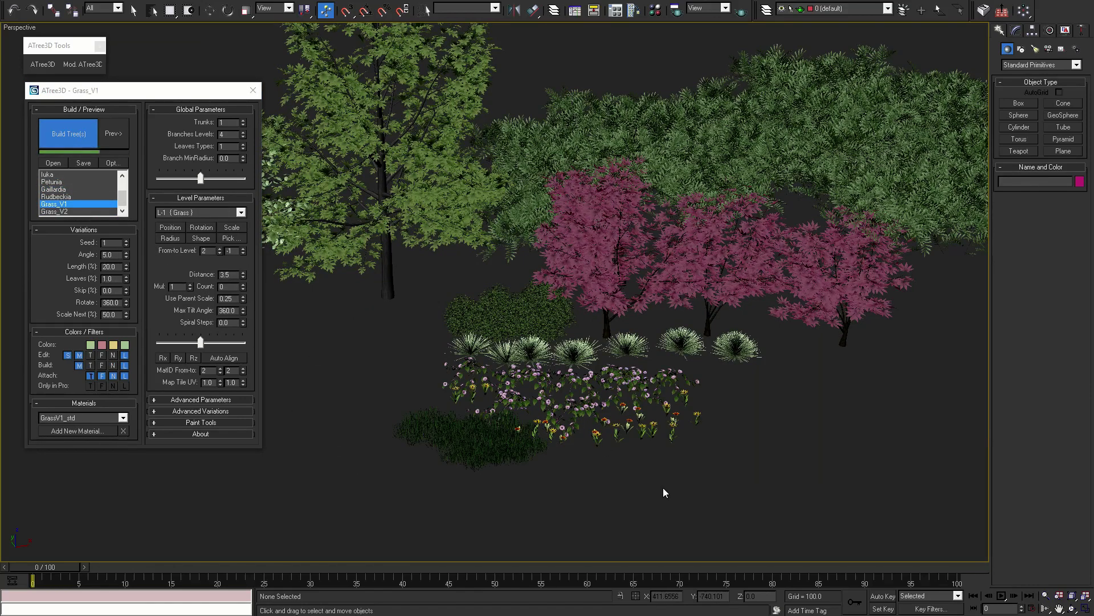
pyautogui.click(662, 491)
pyautogui.click(652, 486)
pyautogui.click(65, 211)
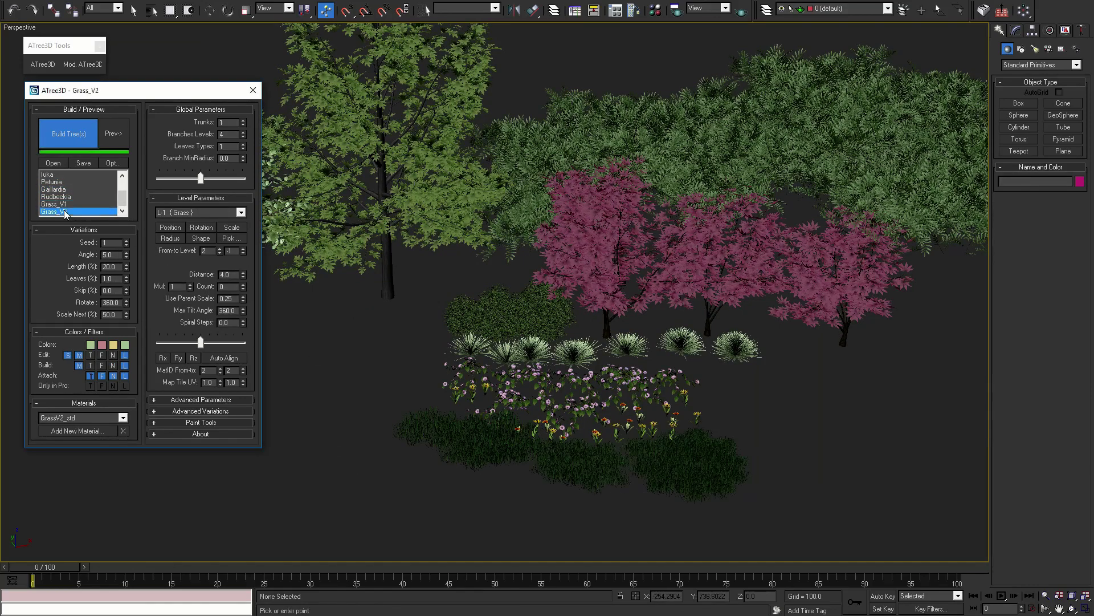
pyautogui.click(636, 502)
pyautogui.rightClick(781, 447)
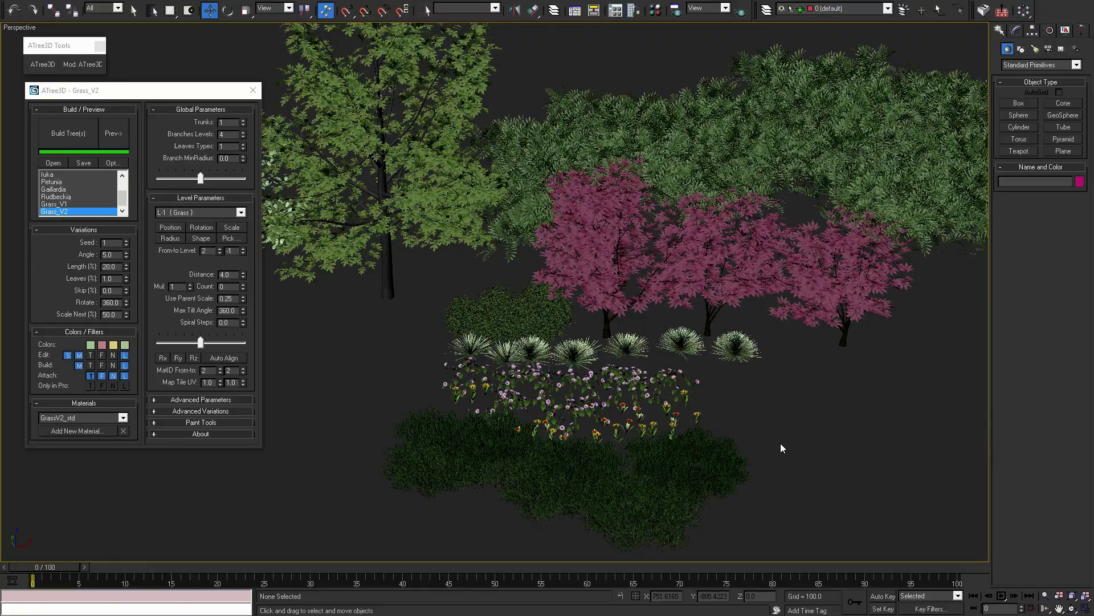
# Window-select the 53 added trees and grass objects and delete them.
pyautogui.scroll(-4, 618, 380)
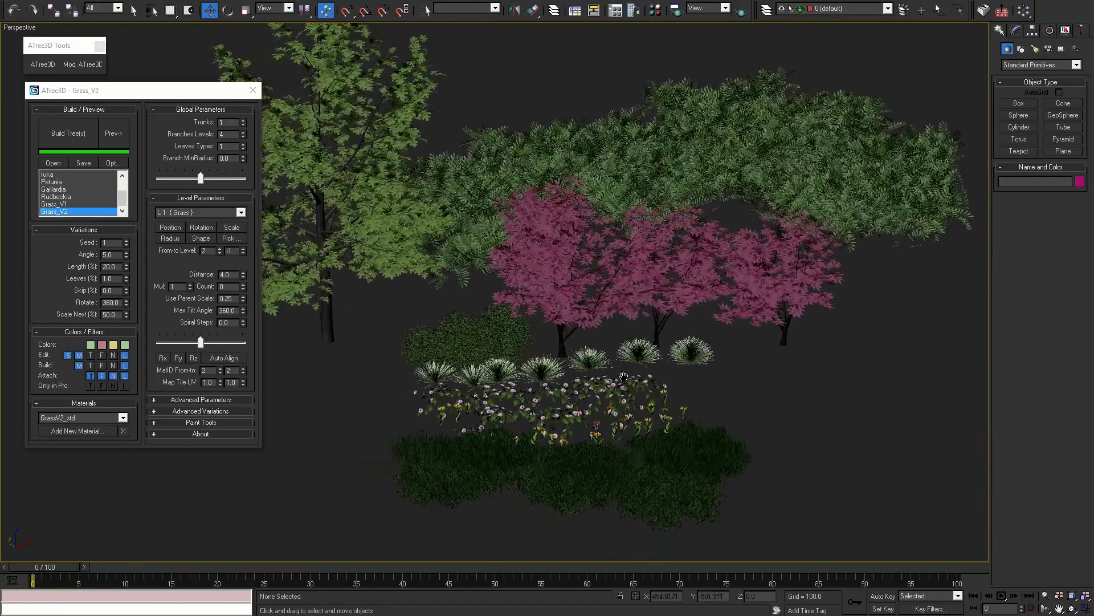
pyautogui.moveTo(602, 372); pyautogui.dragTo(718, 406, button='middle')
pyautogui.scroll(1, 719, 406)
pyautogui.moveTo(871, 462); pyautogui.dragTo(450, 103)
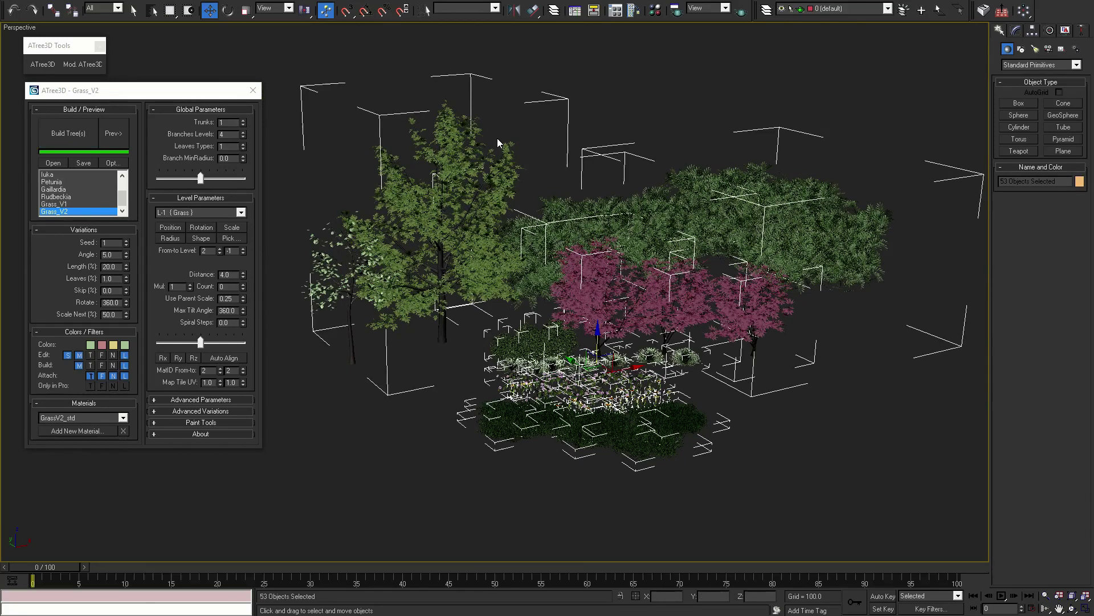
pyautogui.press('Delete')
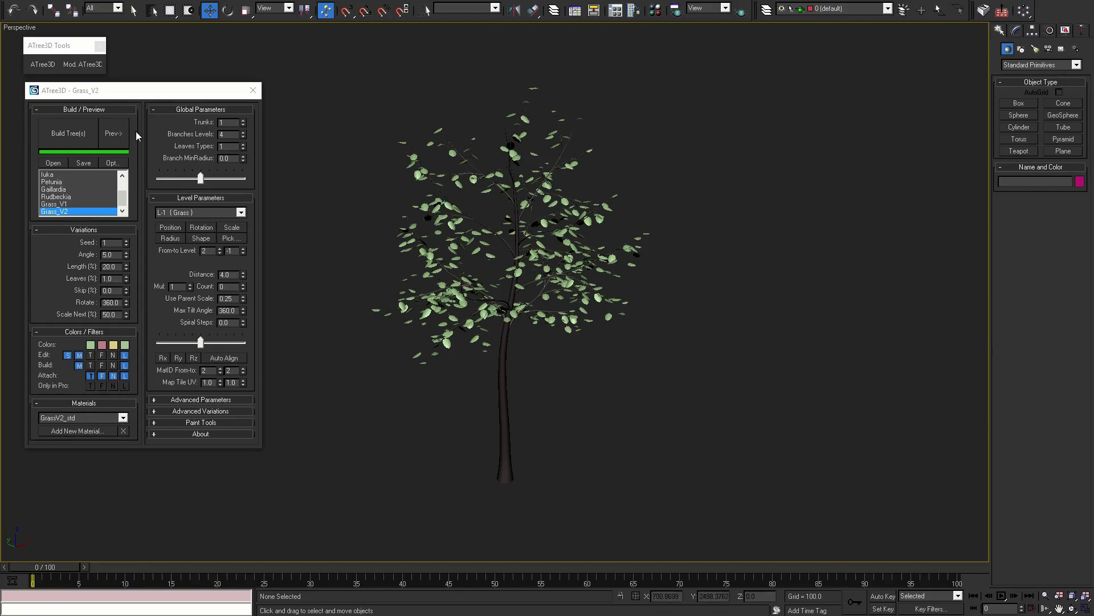
# Select the startup tree, load it into ATree3D via Modify, and enable the trunk (T) filter.
pyautogui.moveTo(579, 495); pyautogui.dragTo(472, 449)
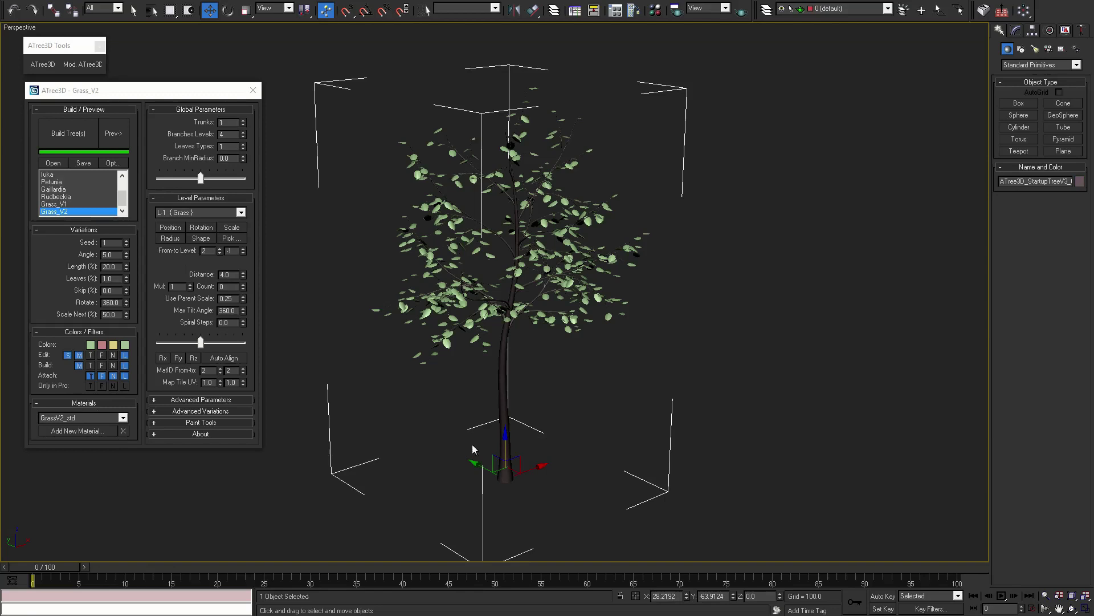
pyautogui.click(1017, 31)
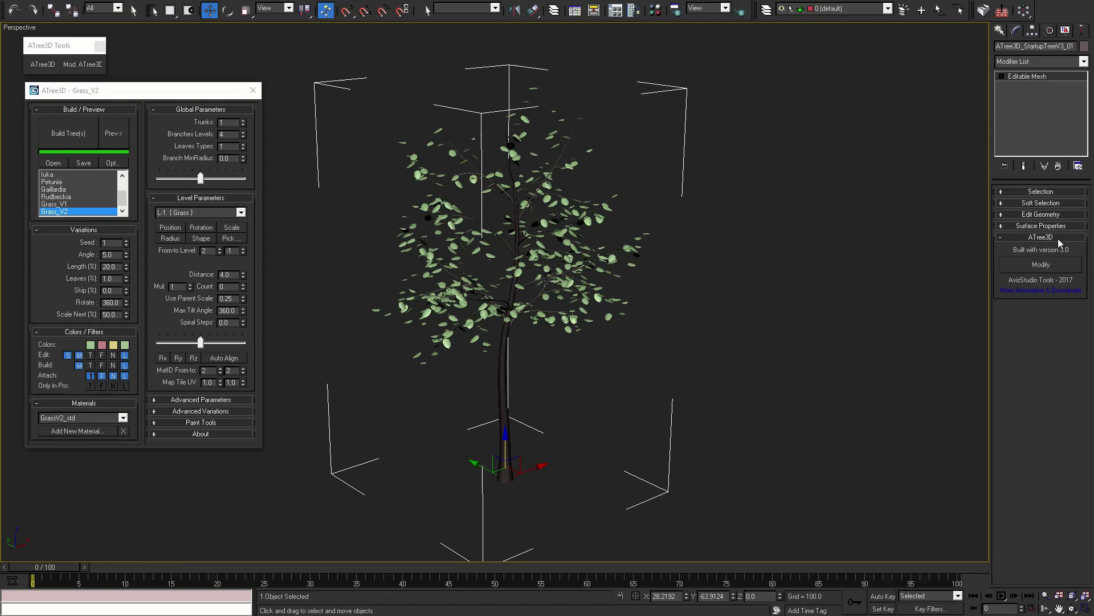
pyautogui.click(1048, 263)
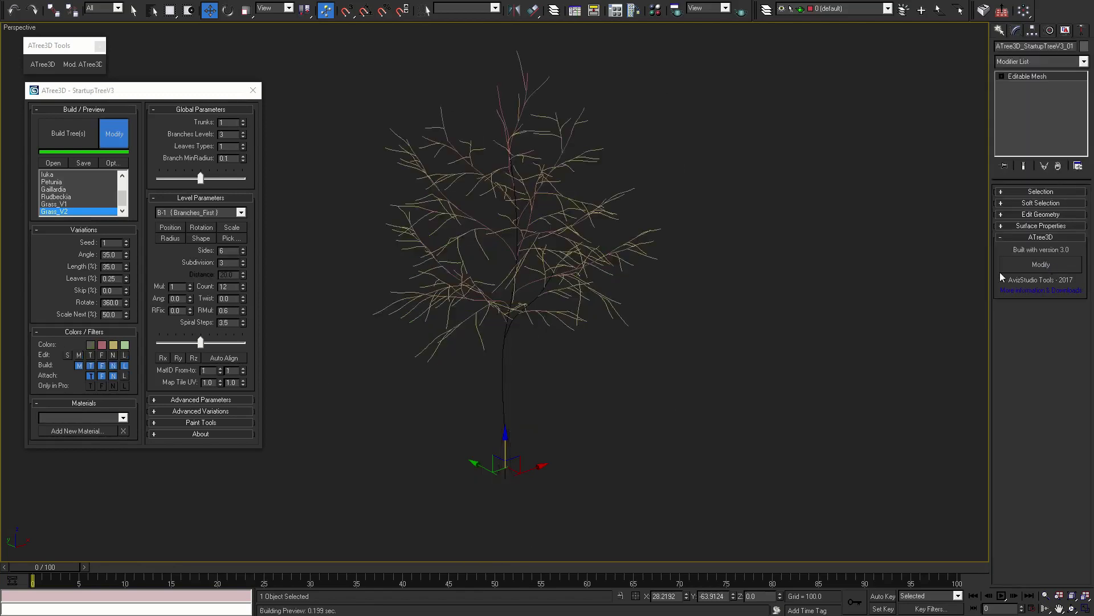
pyautogui.click(120, 139)
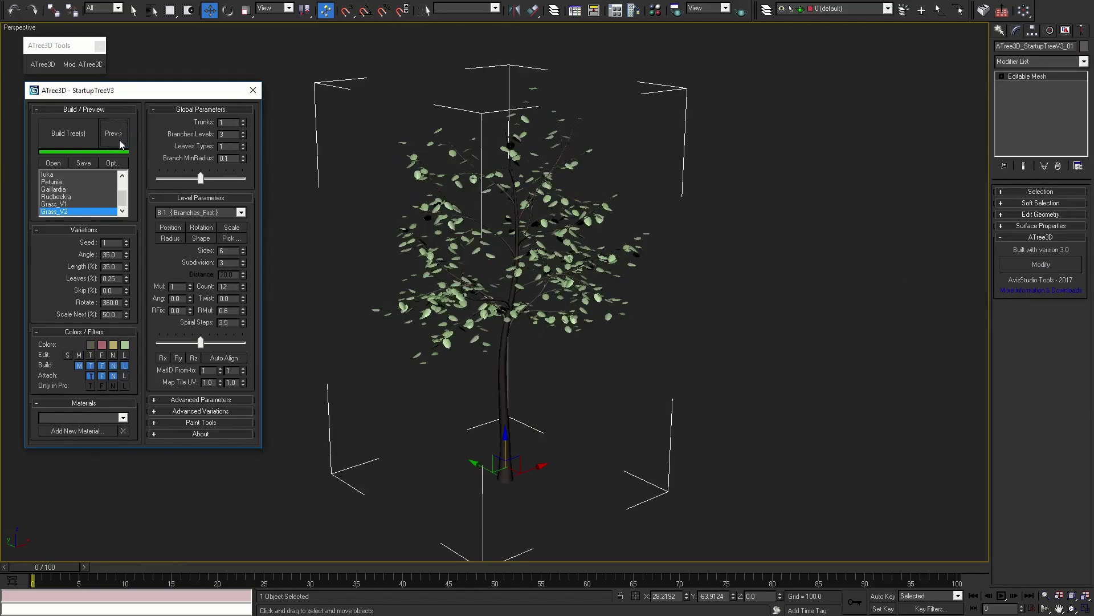
pyautogui.click(84, 65)
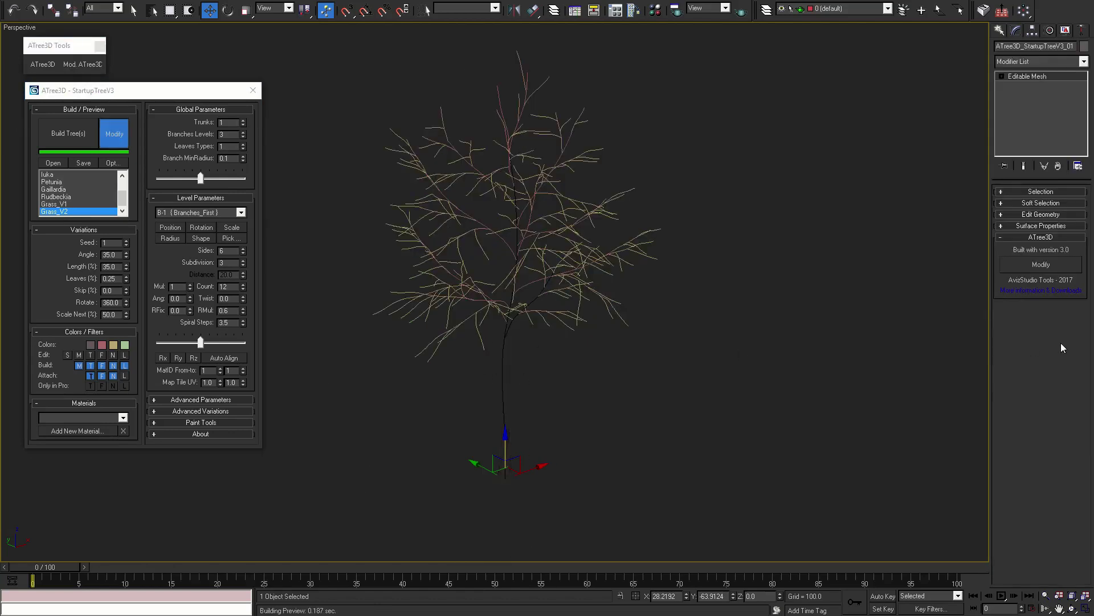
pyautogui.click(1000, 31)
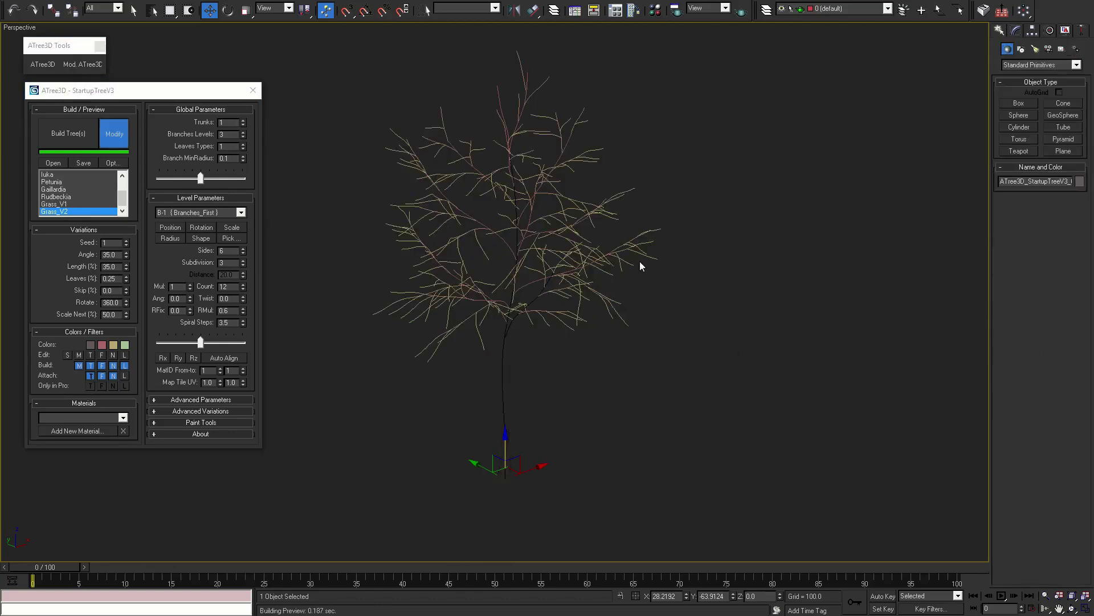
pyautogui.click(90, 355)
# Enable the first branch level and add Blue, Red and Green materials from the Material/Map Browser.
pyautogui.click(102, 355)
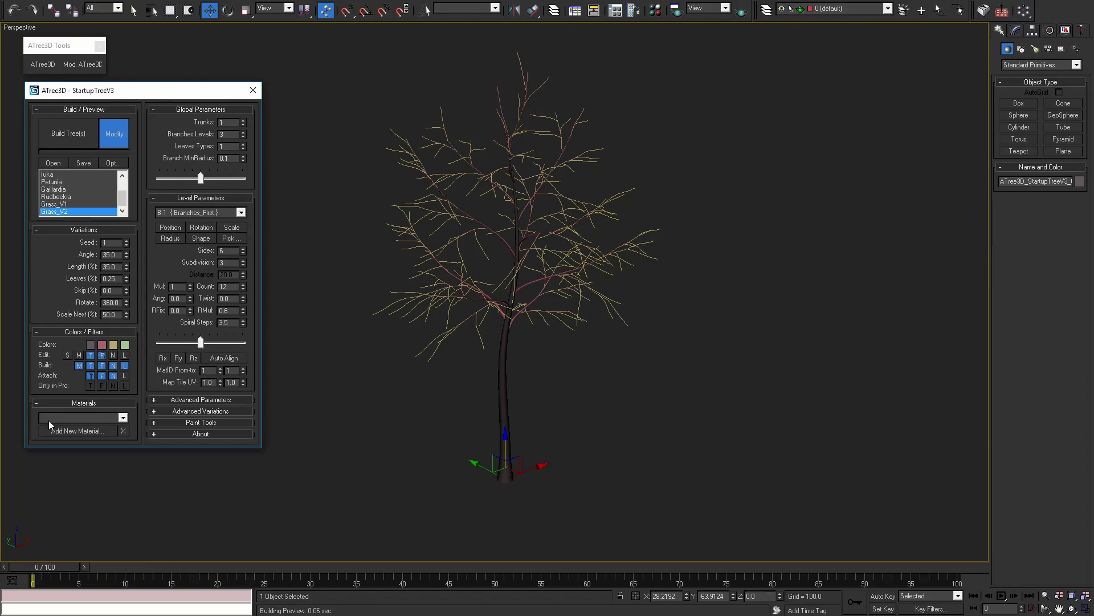
pyautogui.click(89, 431)
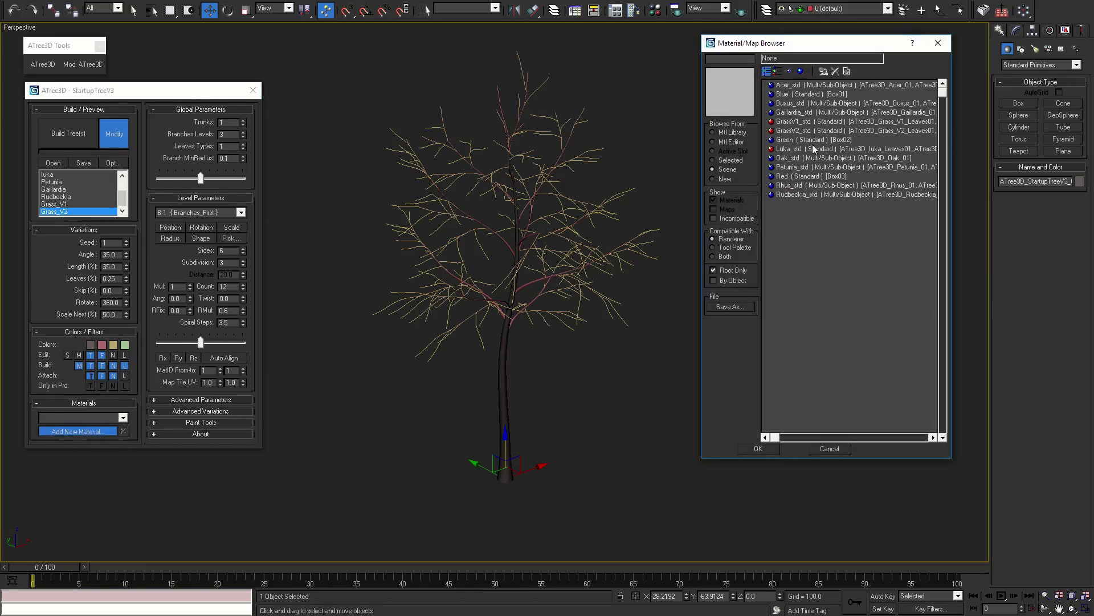
pyautogui.doubleClick(787, 95)
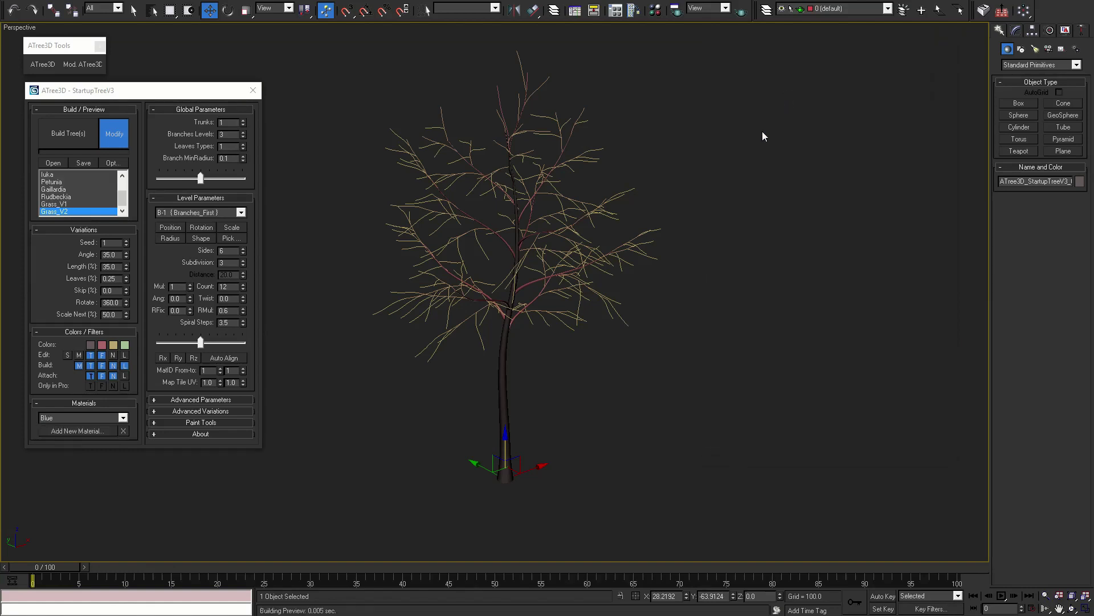
pyautogui.click(80, 355)
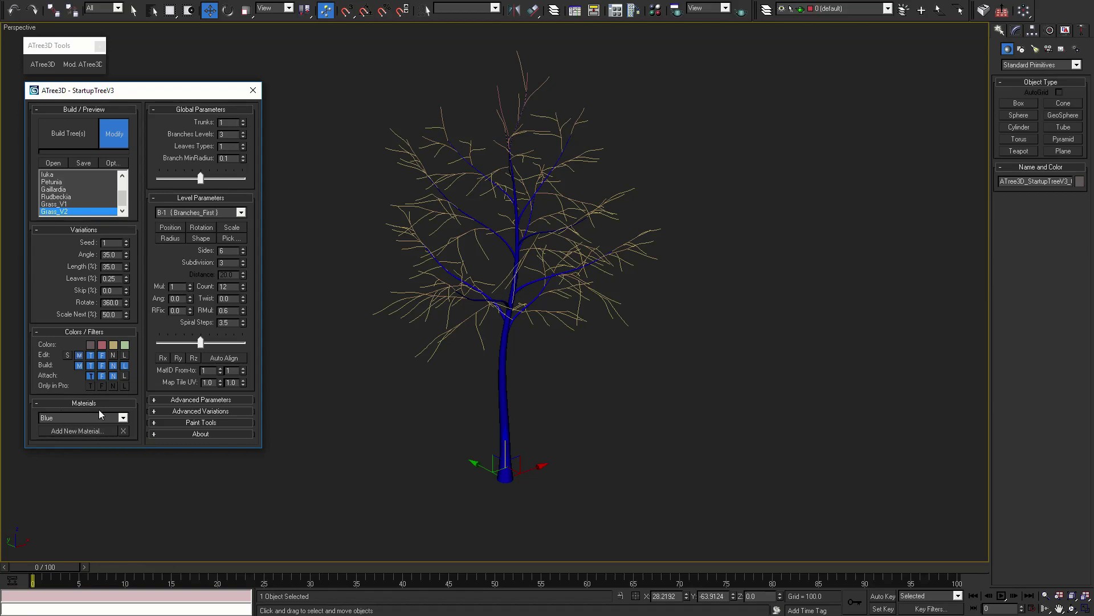
pyautogui.click(77, 430)
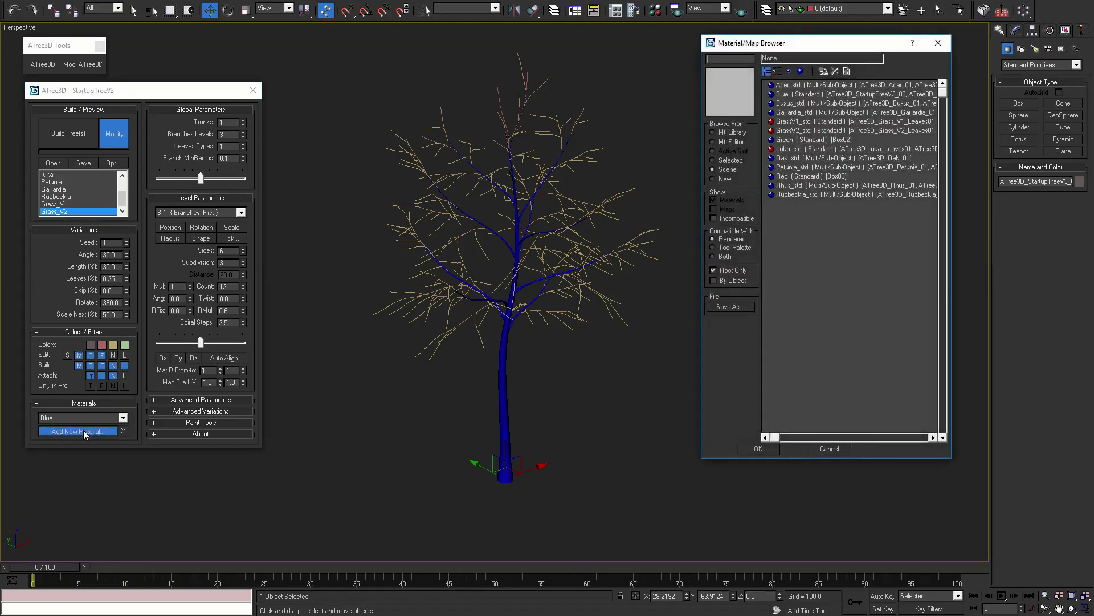
pyautogui.doubleClick(788, 177)
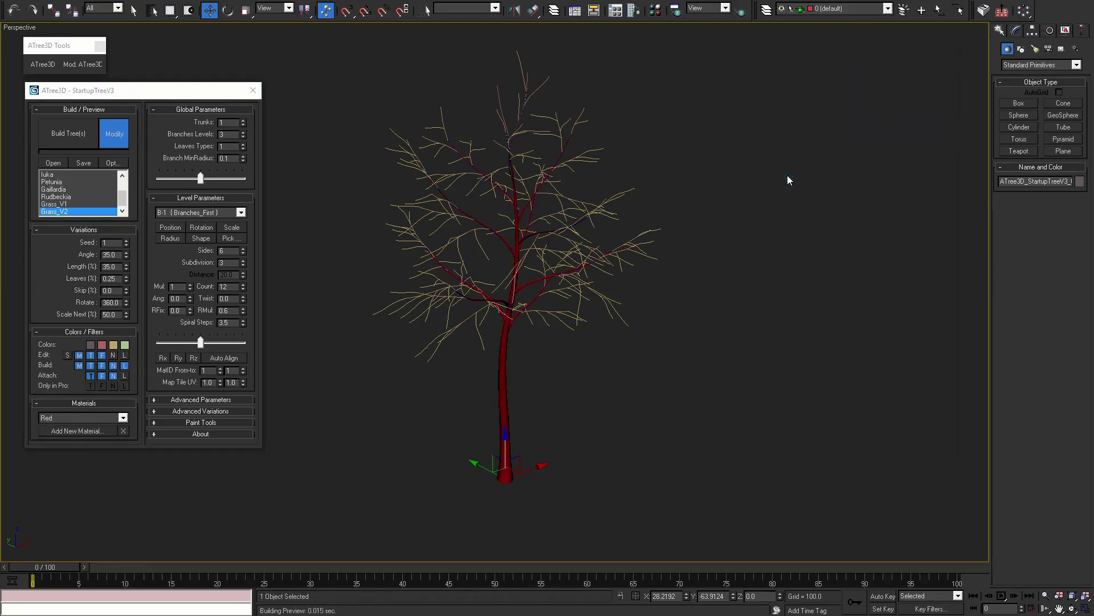
pyautogui.click(73, 430)
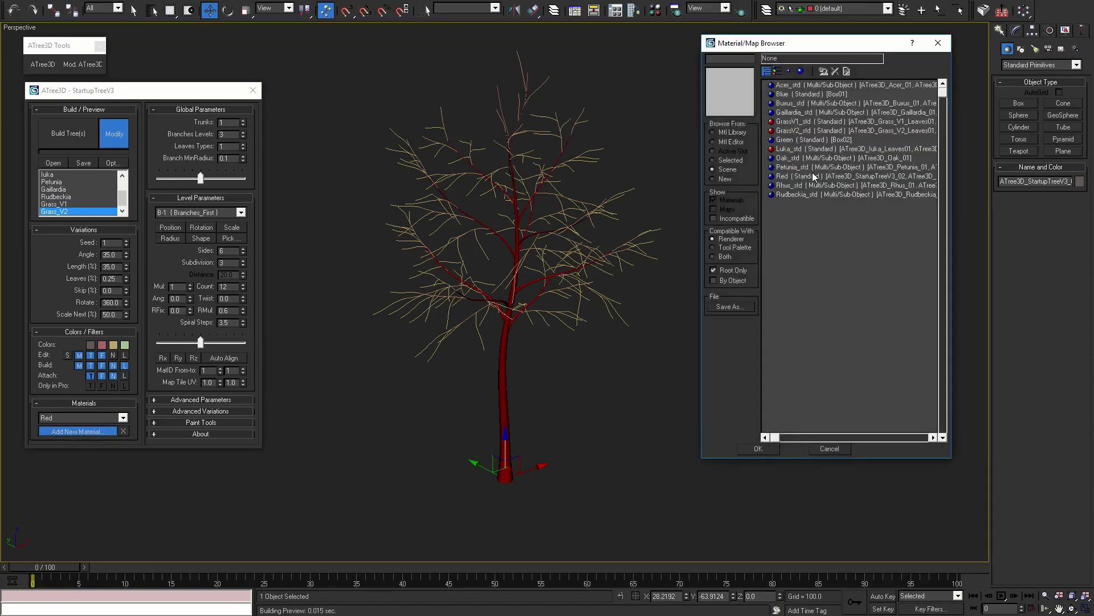
pyautogui.doubleClick(797, 140)
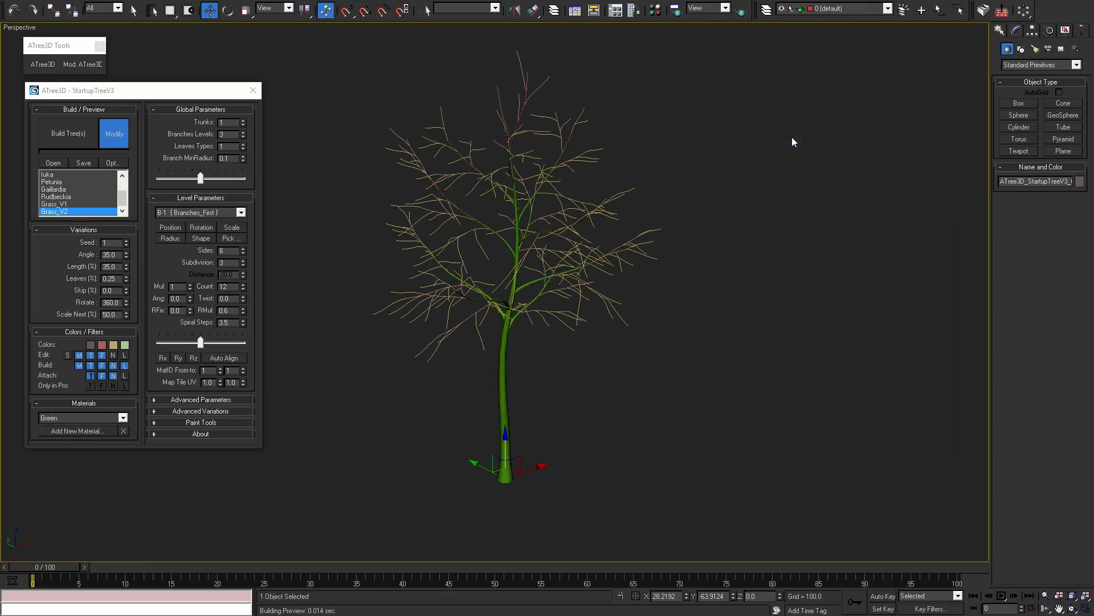
# Cycle the tree through Red, Green and Blue materials, settle on Green, and rebuild the preview.
pyautogui.click(118, 417)
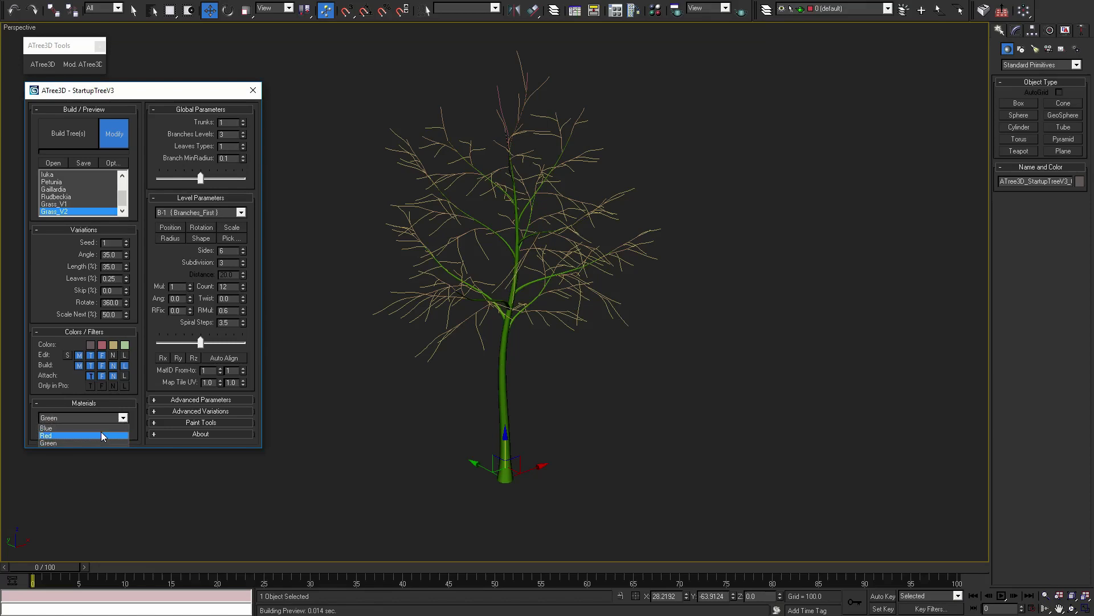
pyautogui.click(101, 432)
pyautogui.click(121, 419)
pyautogui.click(103, 437)
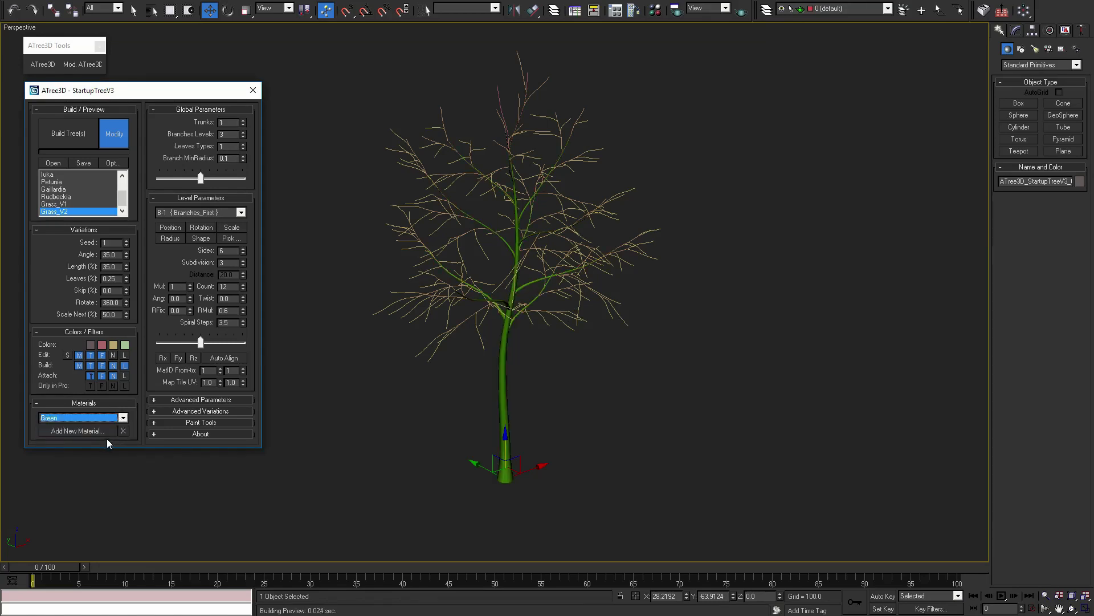
pyautogui.click(108, 419)
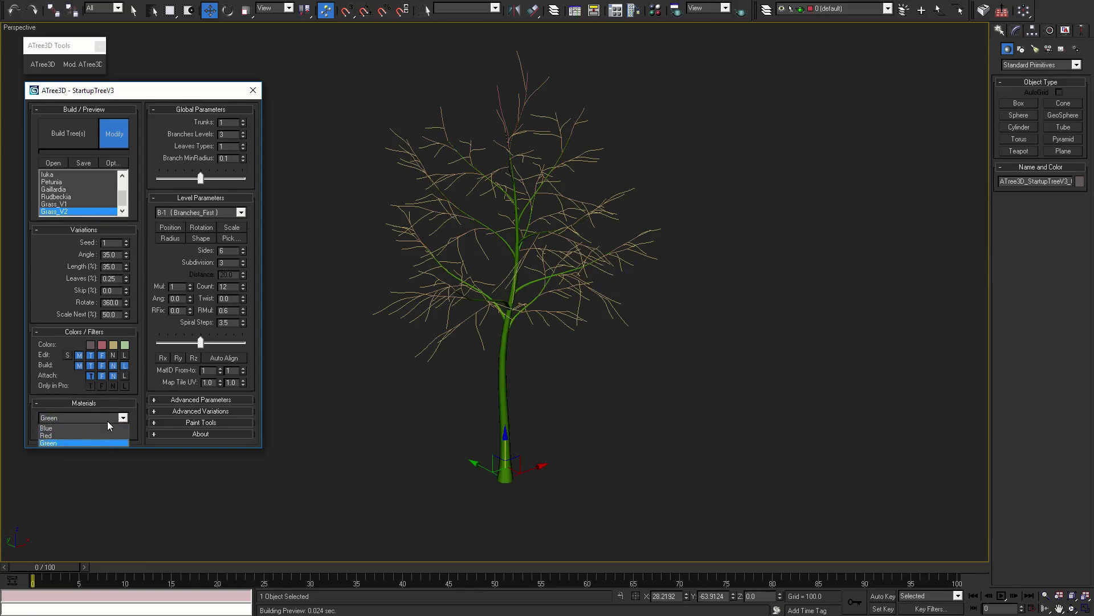
pyautogui.click(106, 426)
pyautogui.click(107, 419)
pyautogui.click(105, 435)
pyautogui.click(114, 416)
pyautogui.click(102, 442)
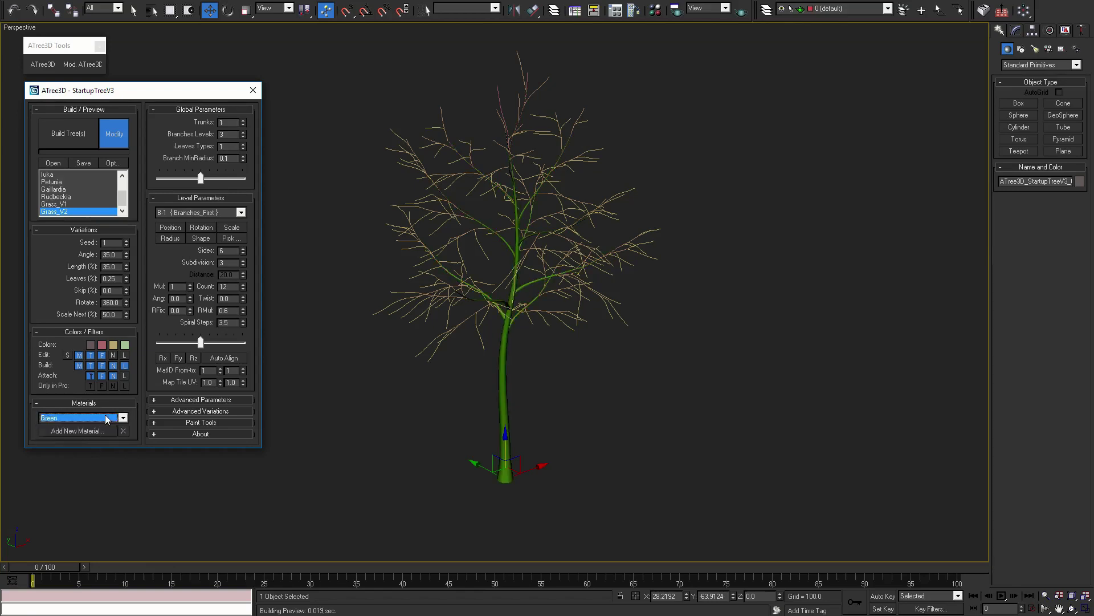
pyautogui.click(114, 418)
pyautogui.click(97, 427)
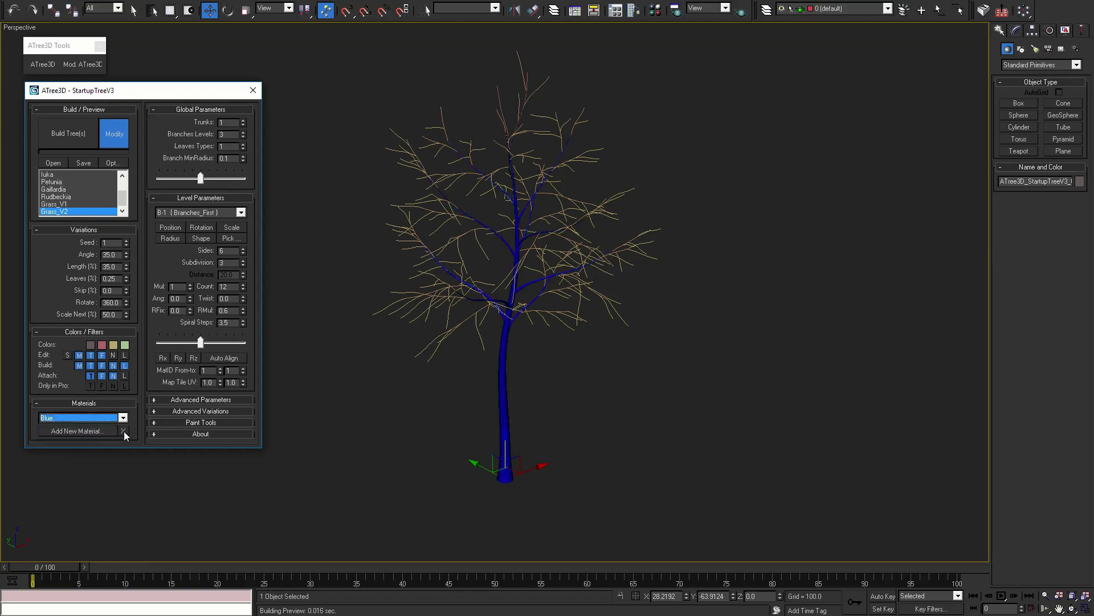
pyautogui.press('Down')
pyautogui.click(120, 419)
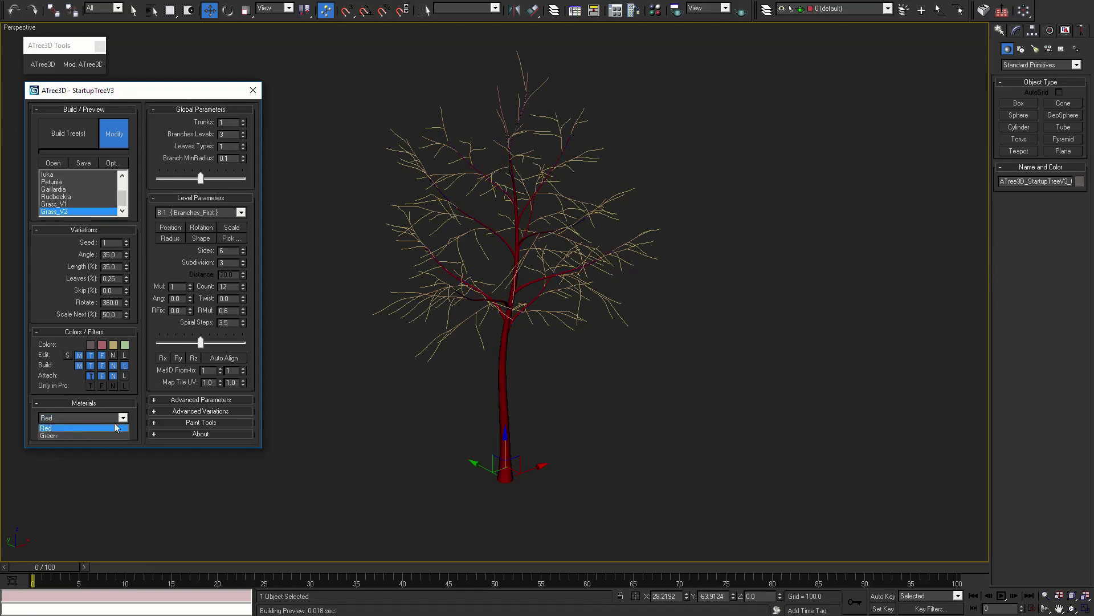
pyautogui.click(80, 435)
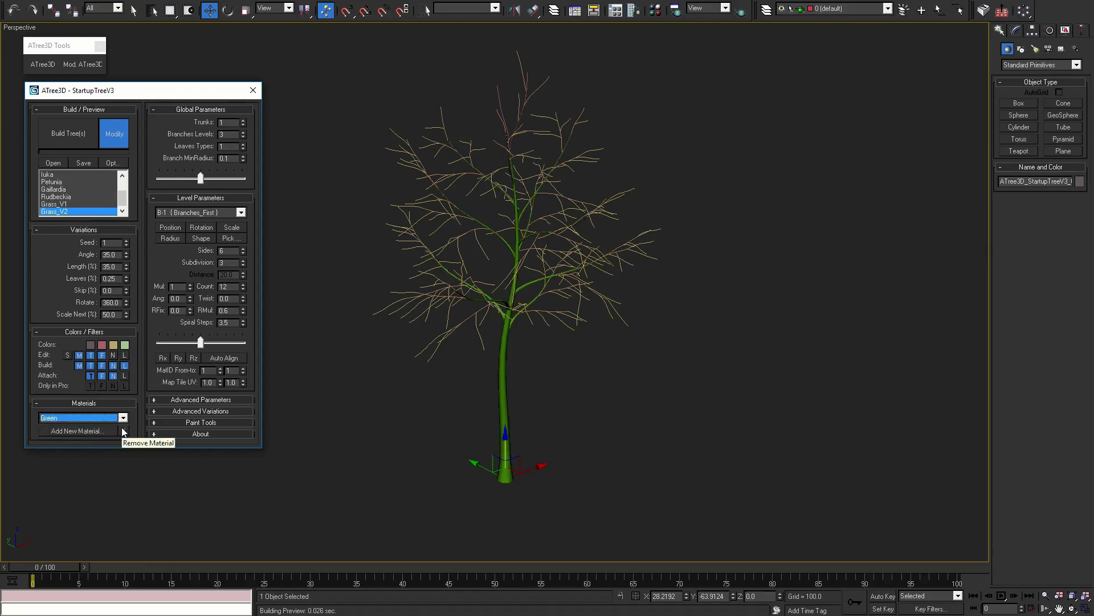
pyautogui.click(199, 177)
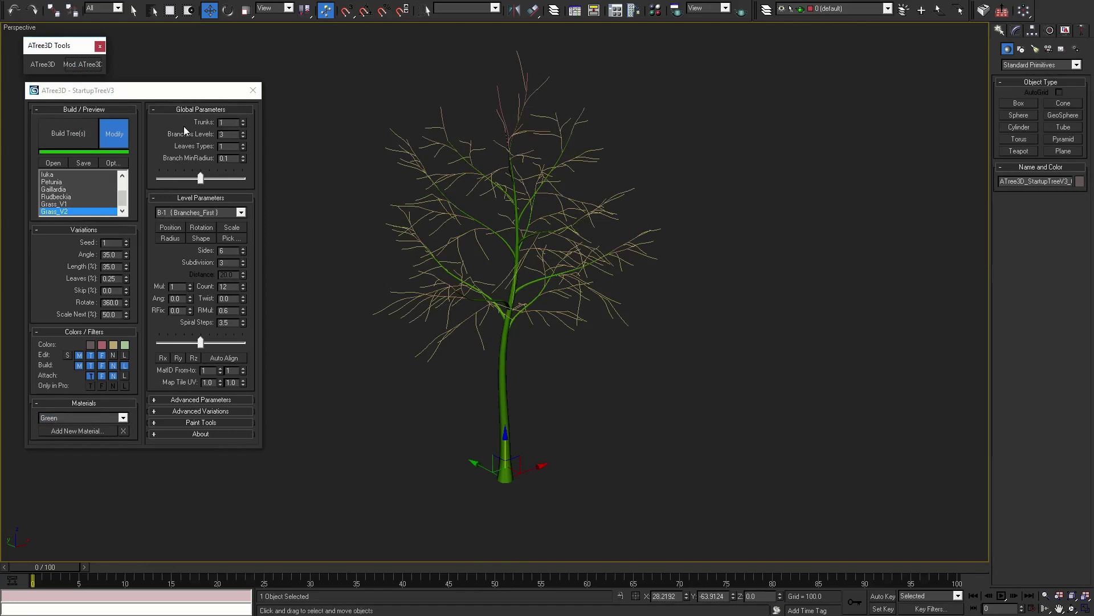
pyautogui.click(243, 120)
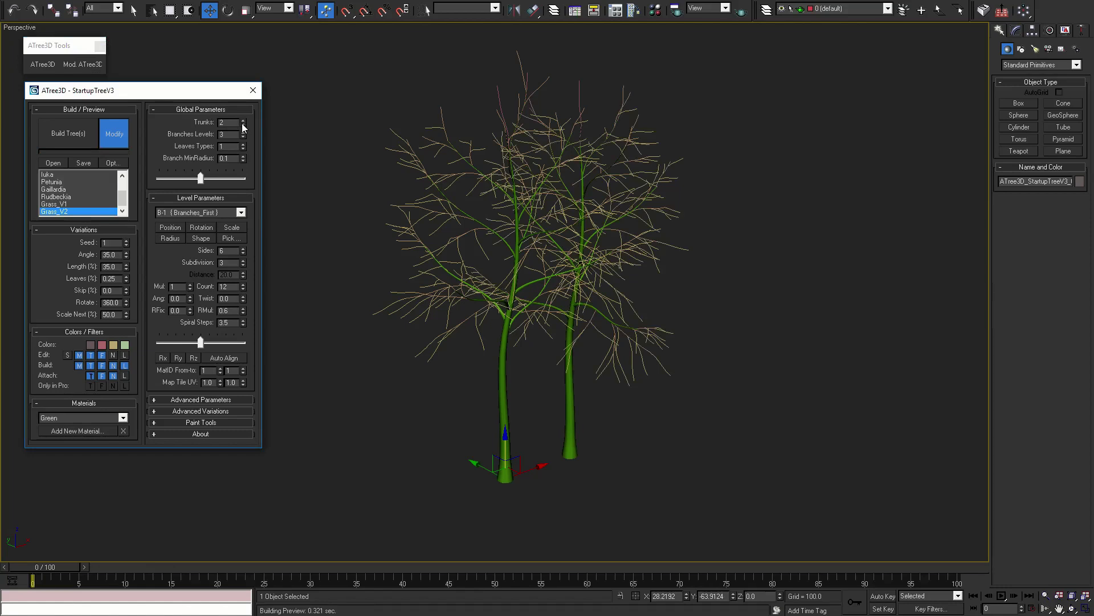
pyautogui.click(243, 125)
pyautogui.click(245, 137)
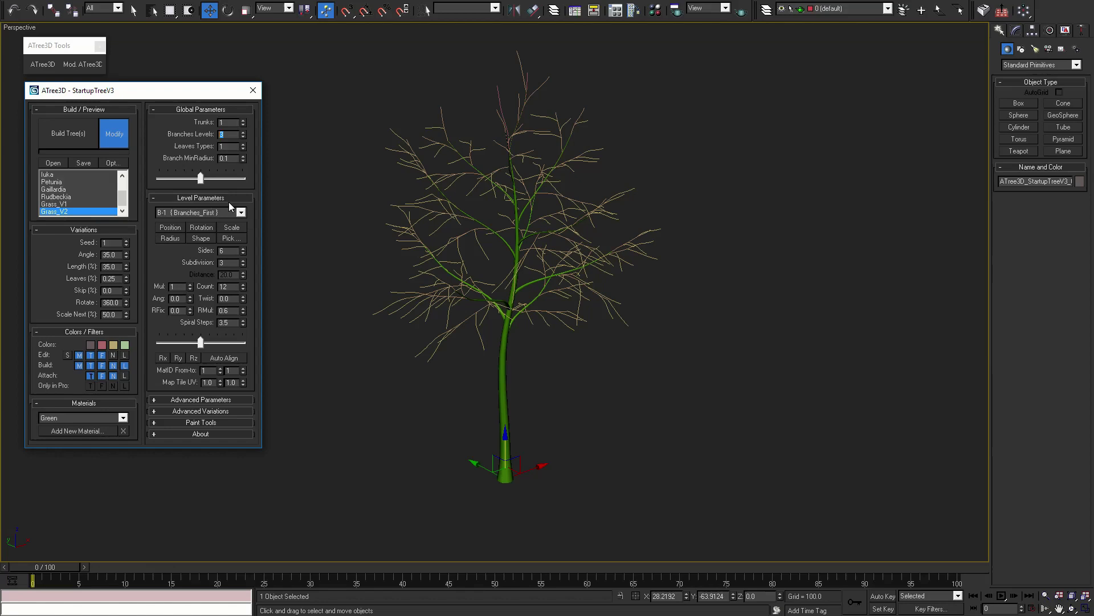
# Adjust the first-level branches' start position, rotation to about 96 degrees, scale and thickness.
pyautogui.click(164, 228)
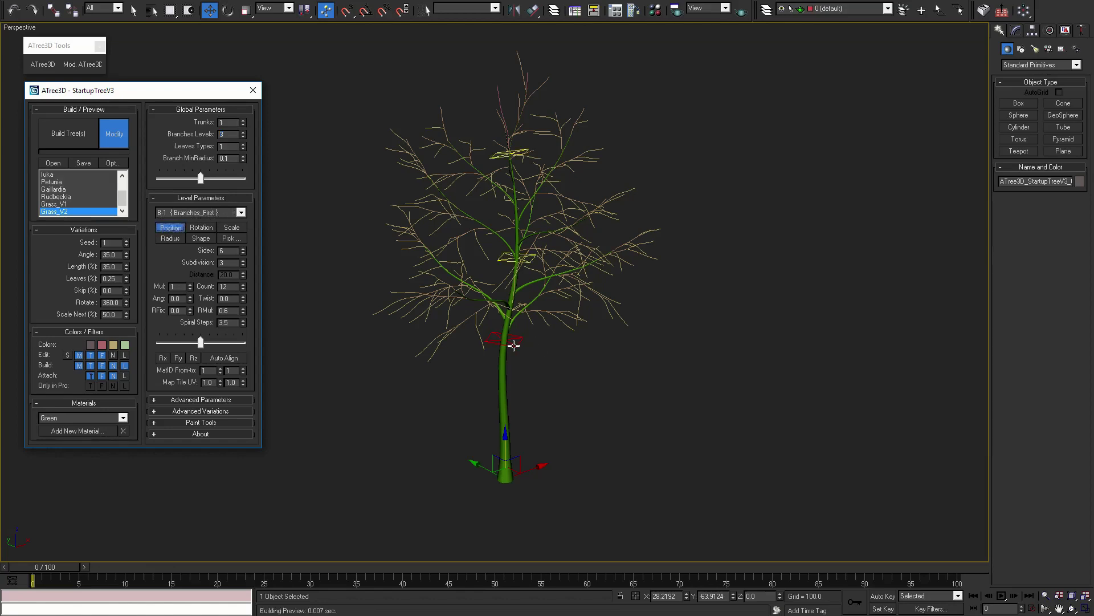
pyautogui.moveTo(513, 342); pyautogui.dragTo(505, 354)
pyautogui.click(194, 227)
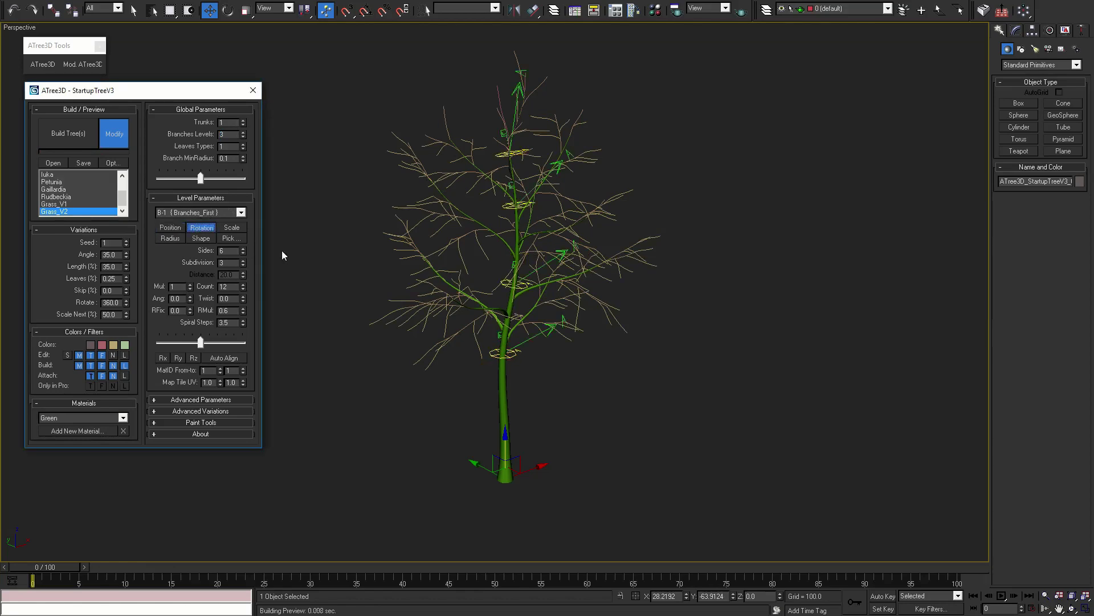
pyautogui.moveTo(562, 320); pyautogui.dragTo(412, 348)
pyautogui.click(231, 228)
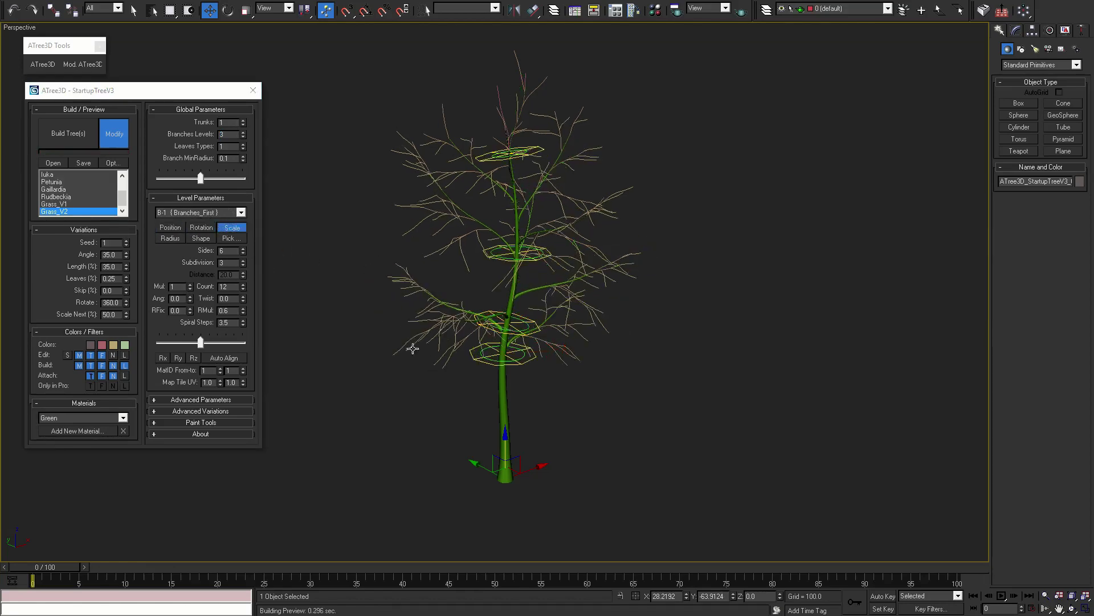
pyautogui.click(171, 238)
pyautogui.scroll(10, 571, 370)
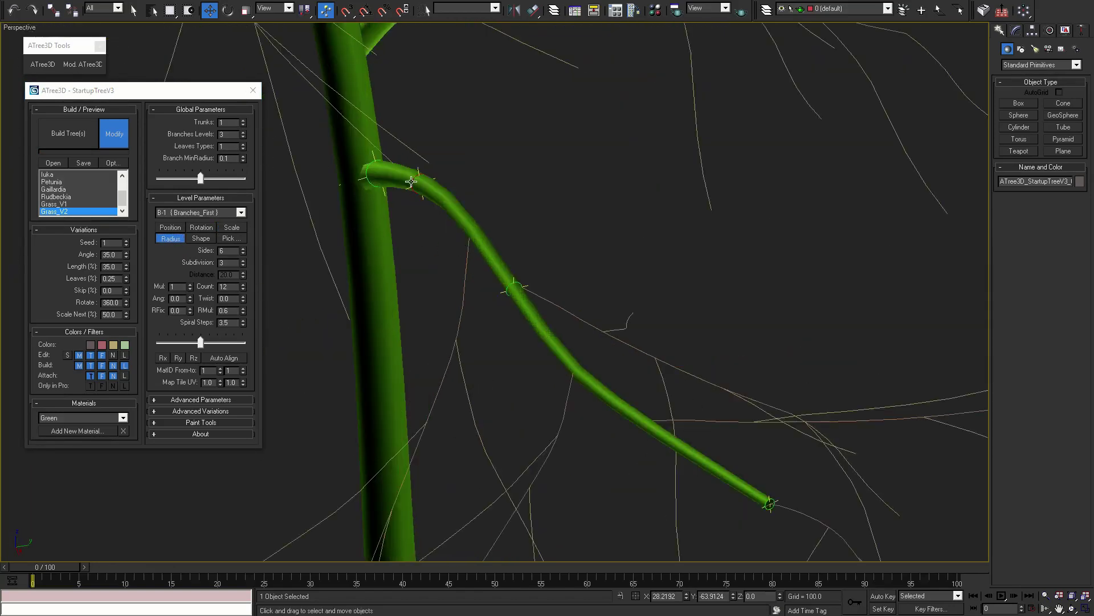
pyautogui.moveTo(418, 181); pyautogui.dragTo(411, 186)
pyautogui.scroll(-8, 376, 223)
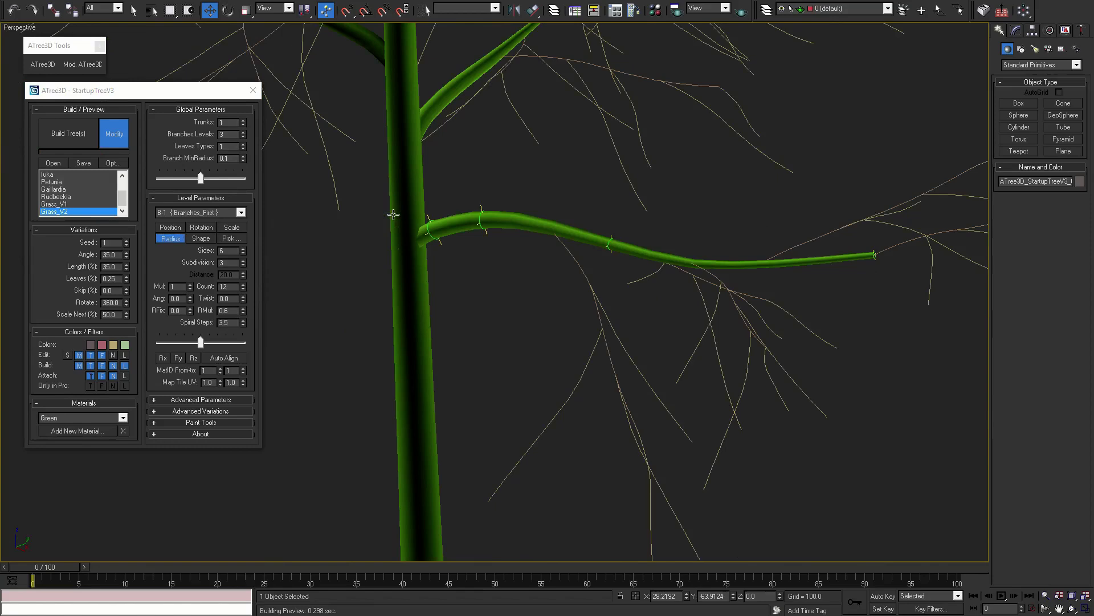
# Edit the Branches_First spline at a tip vertex and rebuild the tree preview.
pyautogui.click(203, 239)
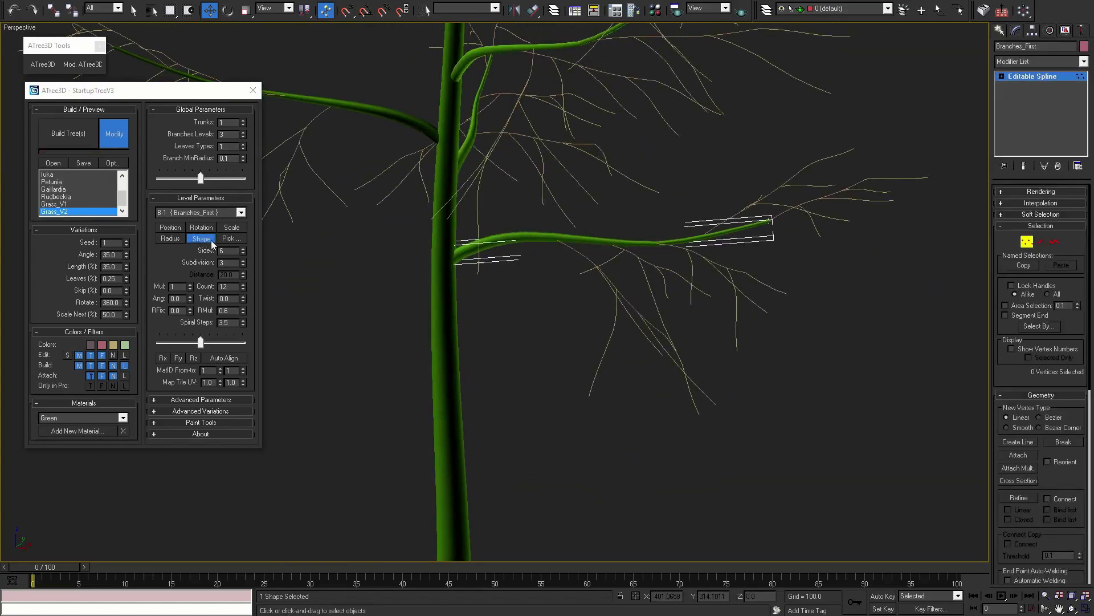
pyautogui.moveTo(840, 272); pyautogui.dragTo(774, 145)
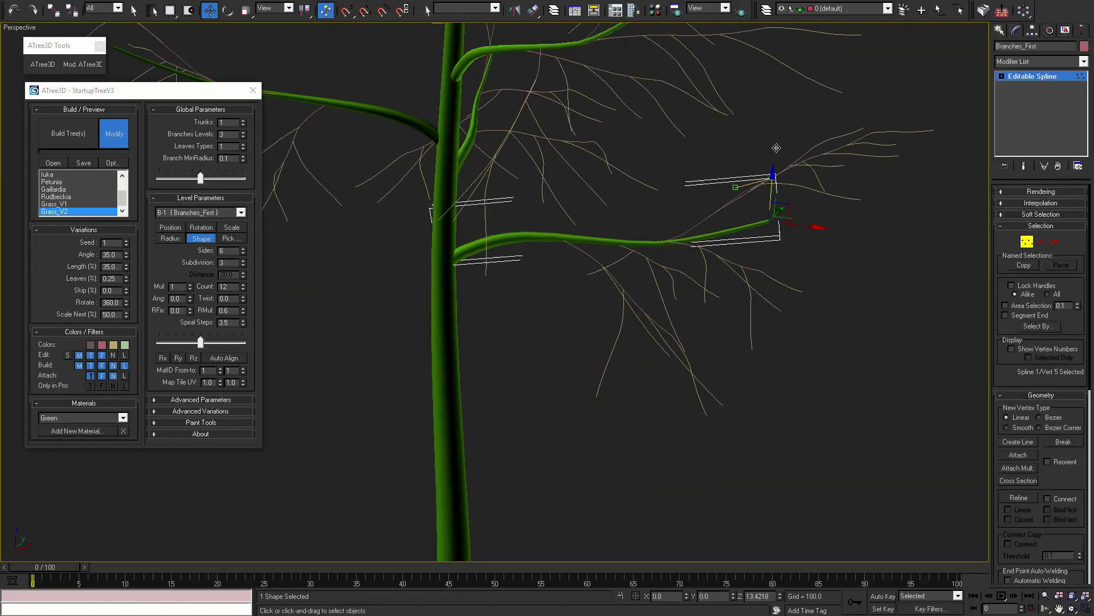
pyautogui.click(203, 238)
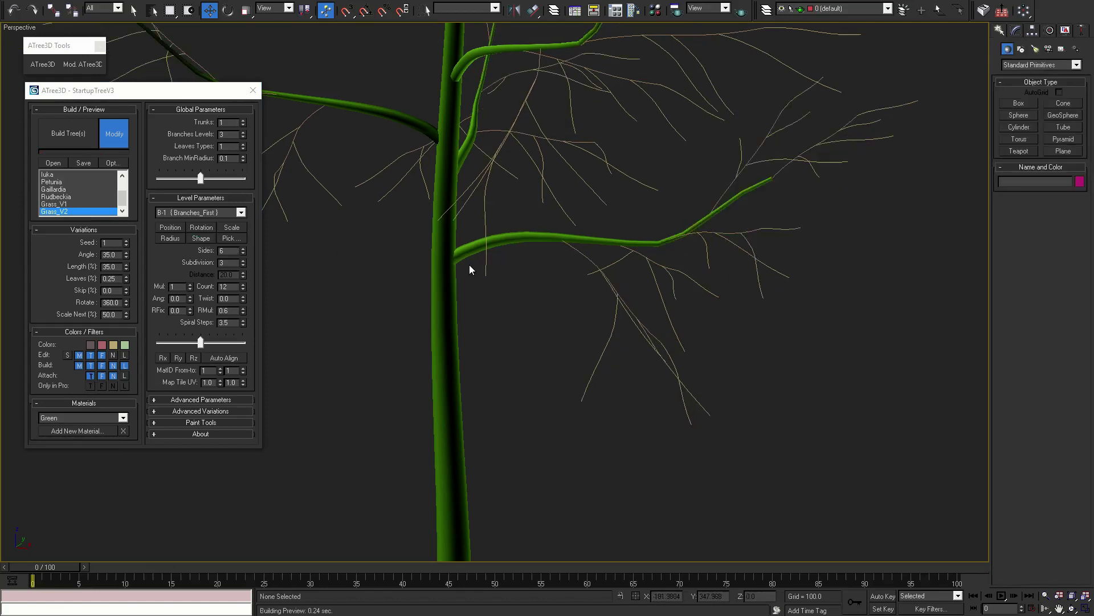
pyautogui.moveTo(469, 265); pyautogui.dragTo(472, 298, button='middle')
pyautogui.scroll(-3, 472, 298)
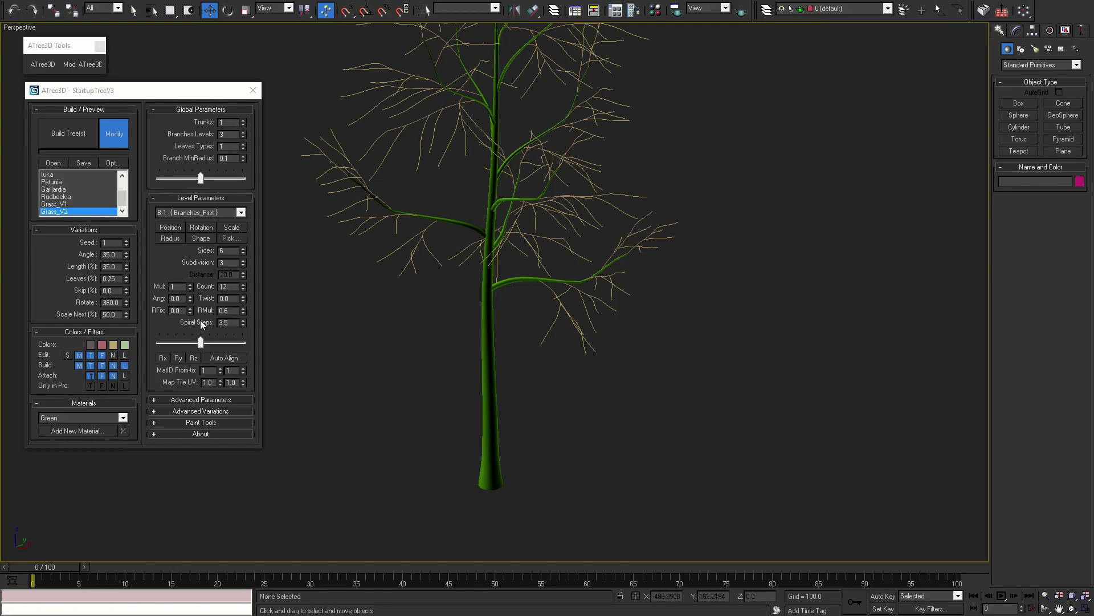
# Draw a new box, Box04, around the whole tree.
pyautogui.click(179, 399)
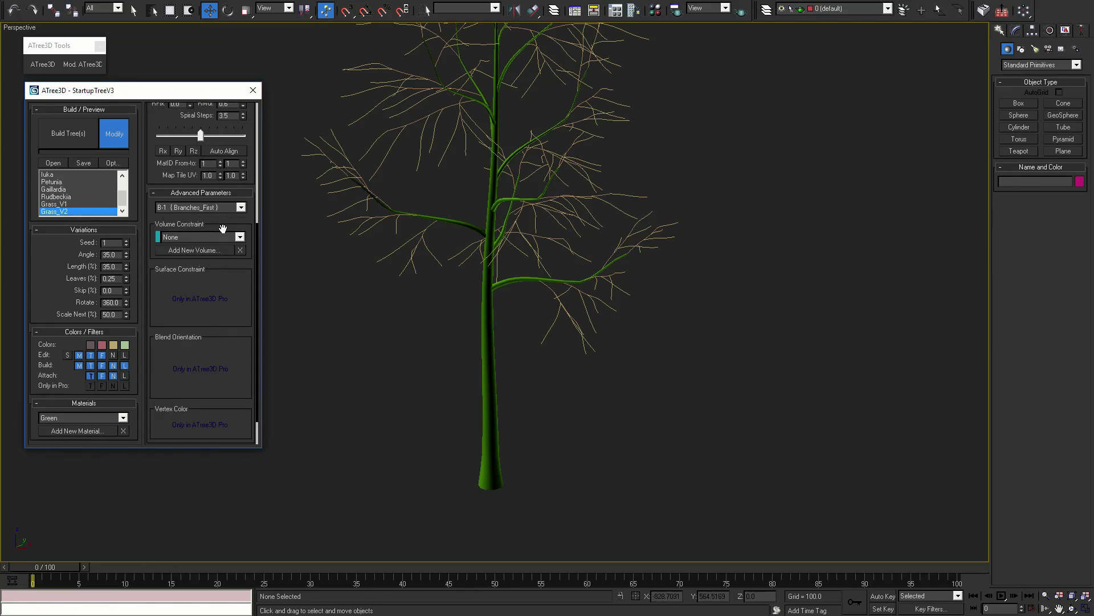
pyautogui.keyDown('alt'); pyautogui.moveTo(452, 291); pyautogui.dragTo(536, 398, button='middle'); pyautogui.keyUp('alt')
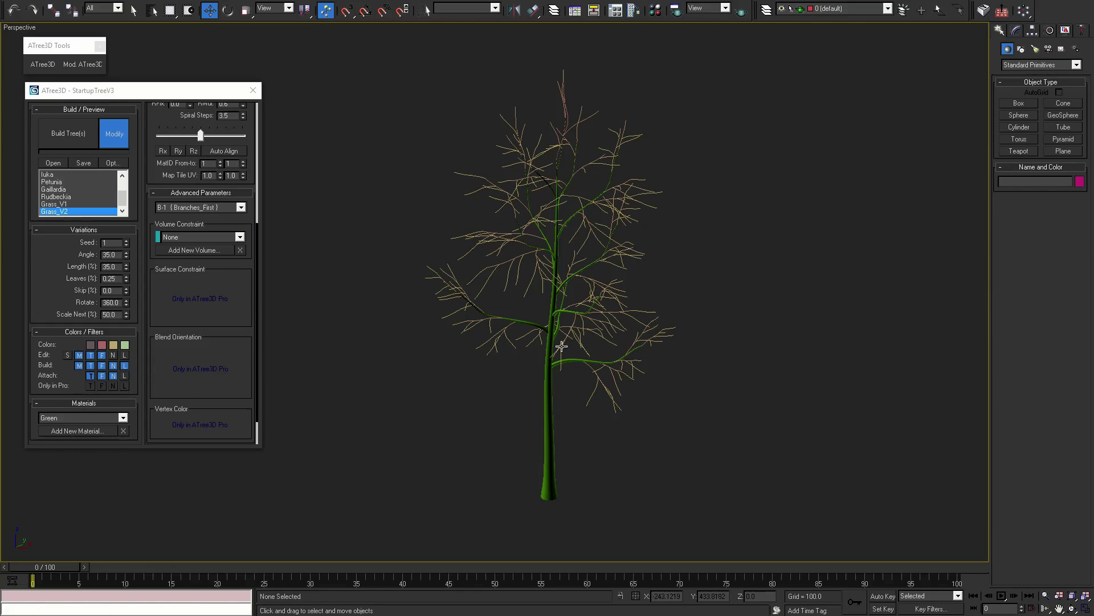
pyautogui.click(1019, 103)
pyautogui.moveTo(566, 457); pyautogui.dragTo(564, 553)
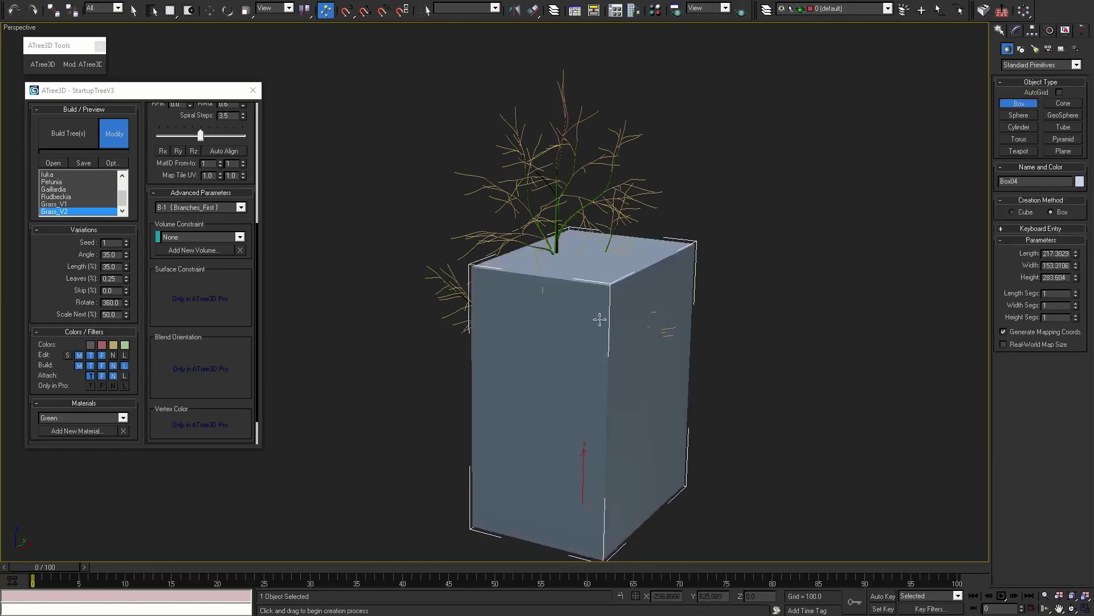
pyautogui.click(605, 227)
pyautogui.press('w')
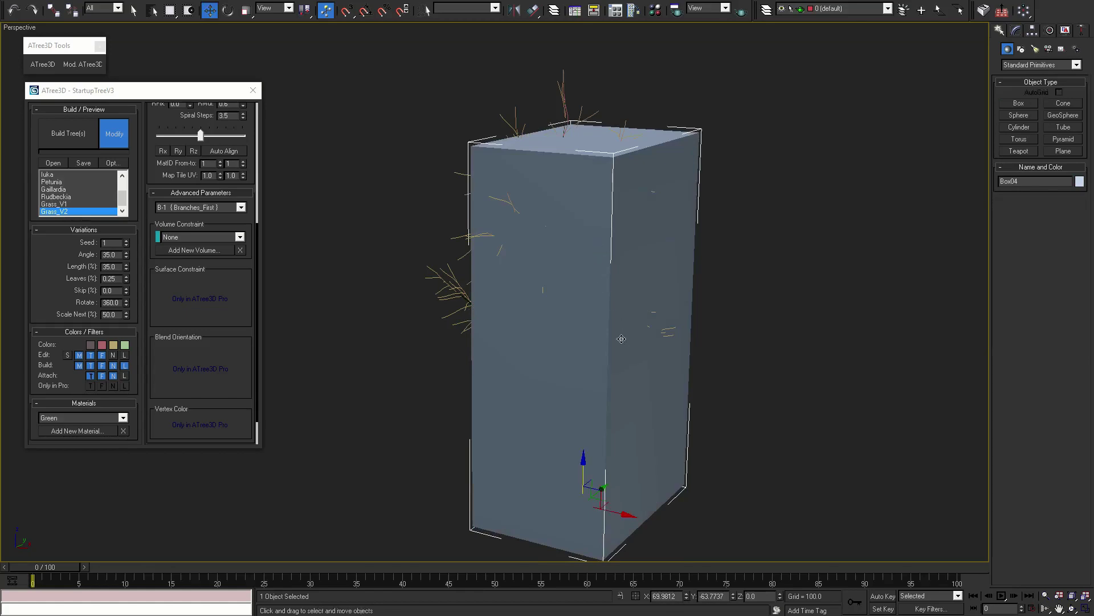
# Make Box04 see-through and resize it to about 128.8 wide and 352.3 tall.
pyautogui.hotkey('alt', 'x')
pyautogui.keyDown('alt'); pyautogui.moveTo(621, 338); pyautogui.dragTo(581, 308, button='middle'); pyautogui.keyUp('alt')
pyautogui.click(1016, 30)
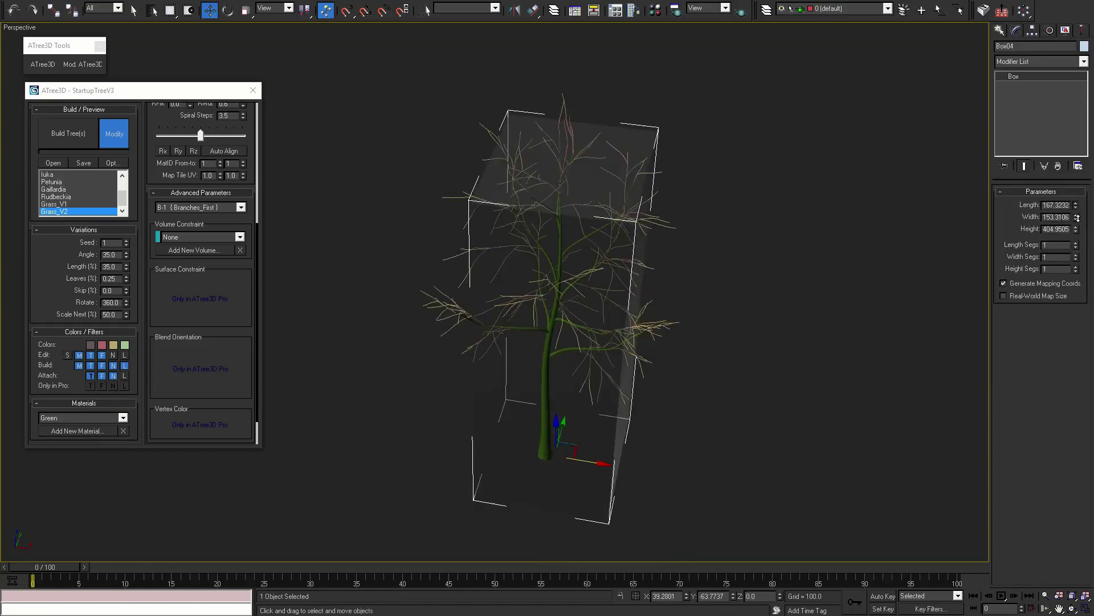
pyautogui.moveTo(1077, 217); pyautogui.dragTo(1077, 228)
pyautogui.keyDown('alt'); pyautogui.moveTo(787, 298); pyautogui.dragTo(627, 319, button='middle'); pyautogui.keyUp('alt')
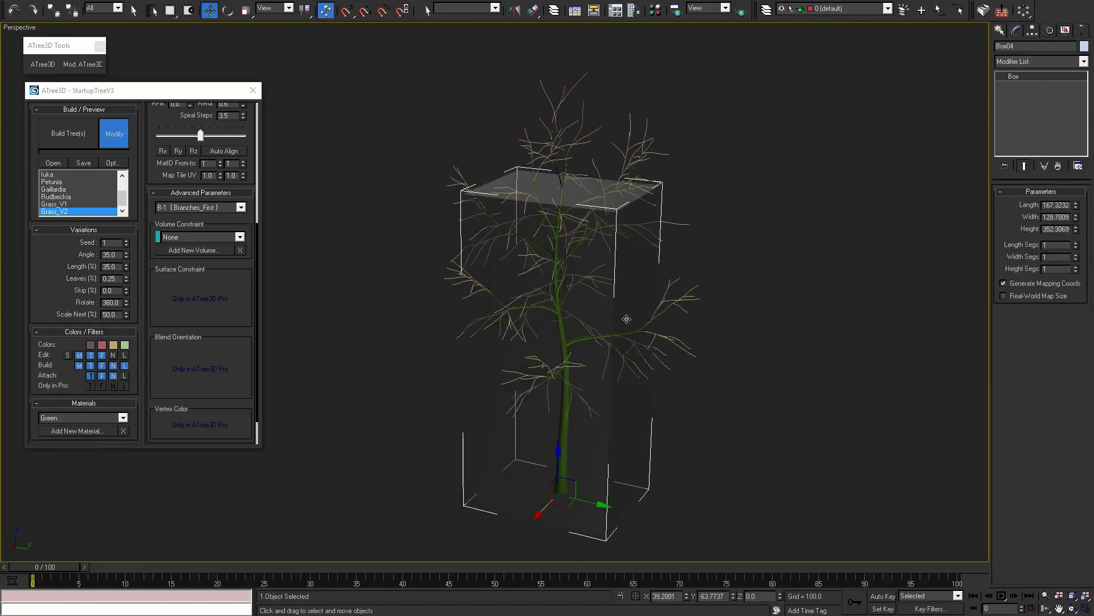
# Set Box04 as the B-1 branches' volume constraint and build the leafy tree.
pyautogui.click(193, 252)
pyautogui.click(486, 484)
pyautogui.keyDown('alt'); pyautogui.moveTo(488, 457); pyautogui.dragTo(430, 467, button='middle'); pyautogui.keyUp('alt')
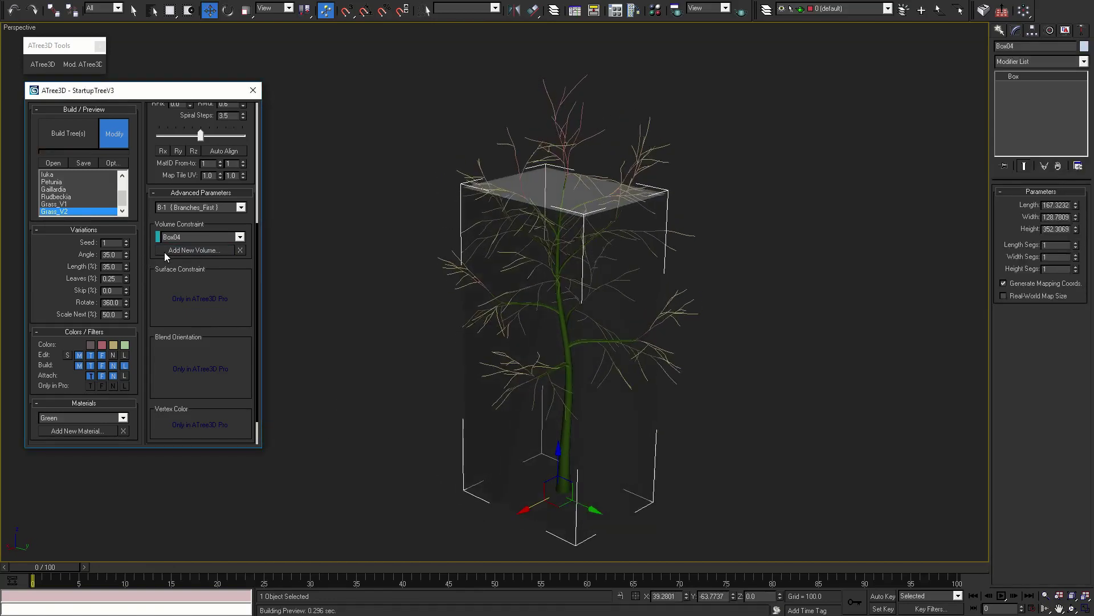
pyautogui.click(65, 143)
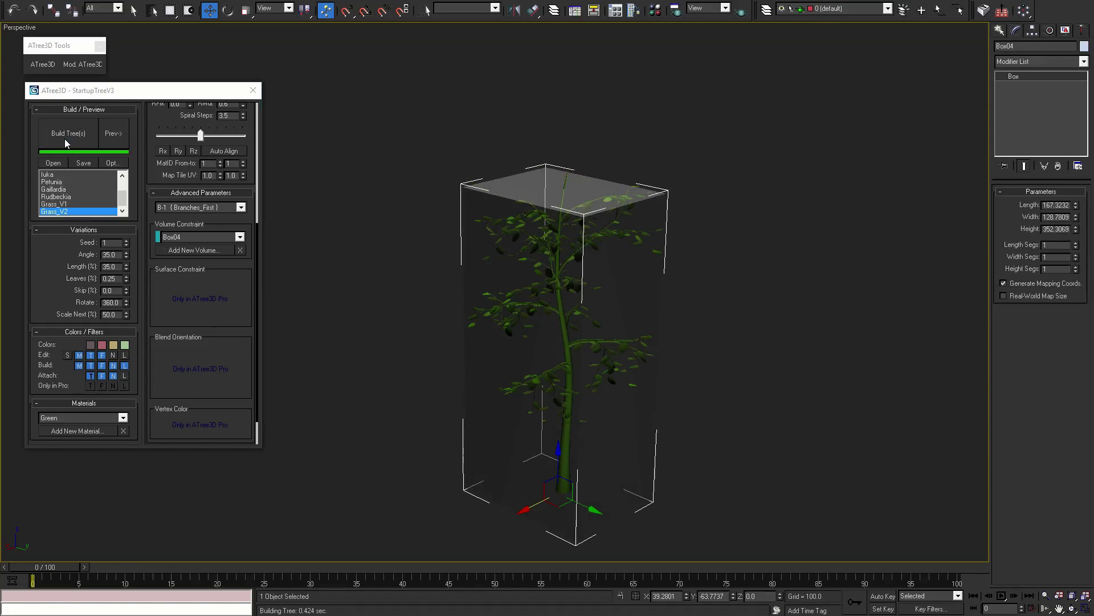
pyautogui.keyDown('alt'); pyautogui.moveTo(404, 313); pyautogui.dragTo(324, 300, button='middle'); pyautogui.keyUp('alt')
pyautogui.moveTo(490, 322)
pyautogui.keyDown('alt'); pyautogui.mouseDown(button='middle')
pyautogui.moveTo(532, 344)
pyautogui.moveTo(586, 178)
pyautogui.moveTo(625, 176)
pyautogui.mouseUp(button='middle'); pyautogui.keyUp('alt')
pyautogui.scroll(5, 585, 178)
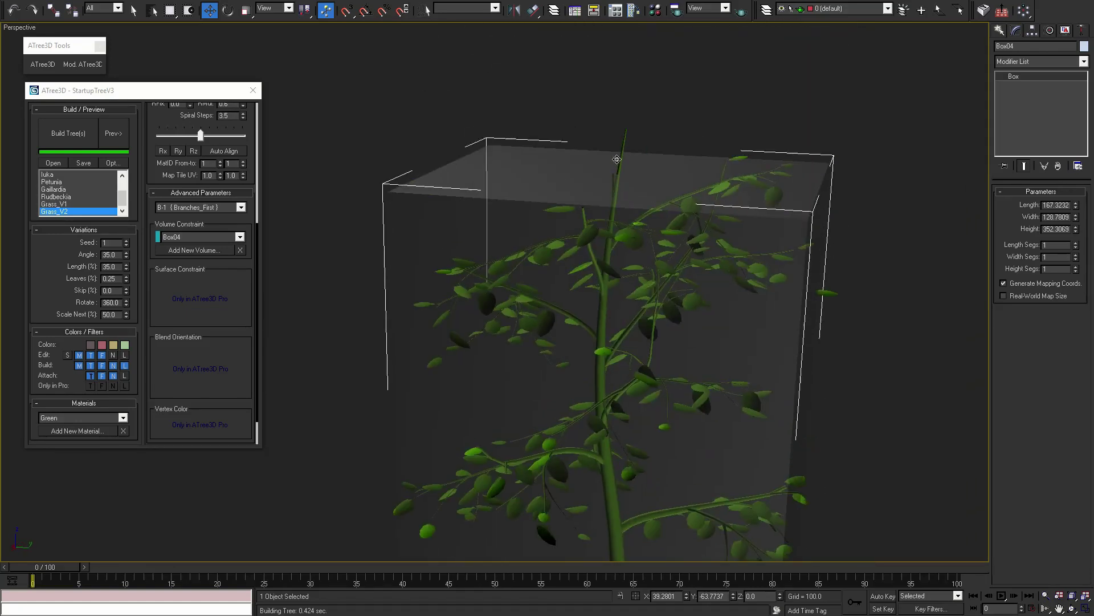
pyautogui.scroll(-8, 625, 176)
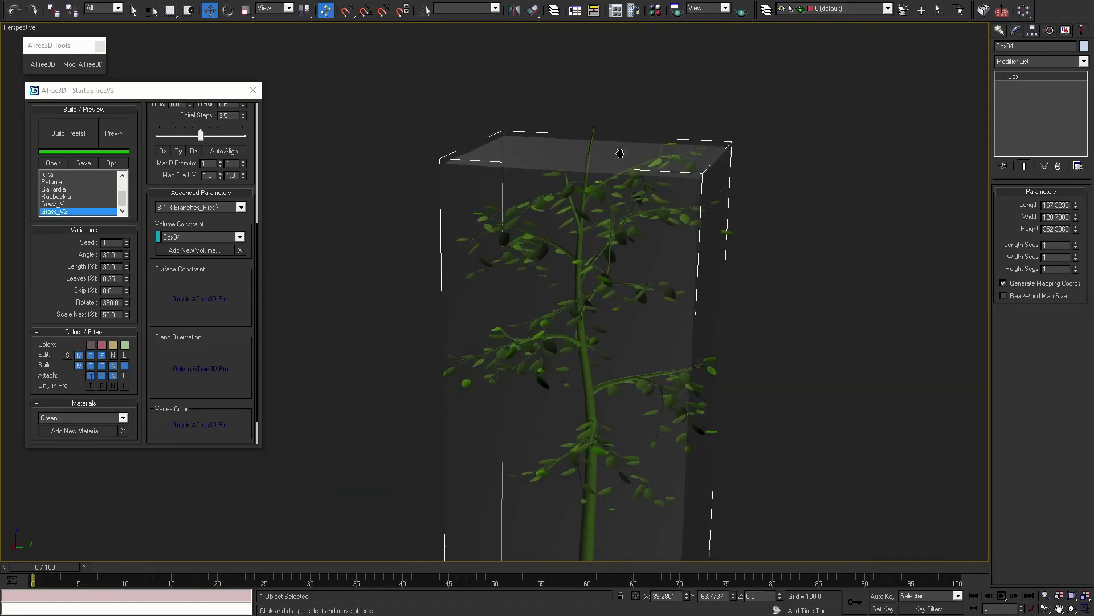
pyautogui.keyDown('alt'); pyautogui.moveTo(604, 162); pyautogui.dragTo(608, 135, button='middle'); pyautogui.keyUp('alt')
# Constrain the T-1 Trunk level to Box04 as well and rebuild the leafy tree.
pyautogui.click(556, 439)
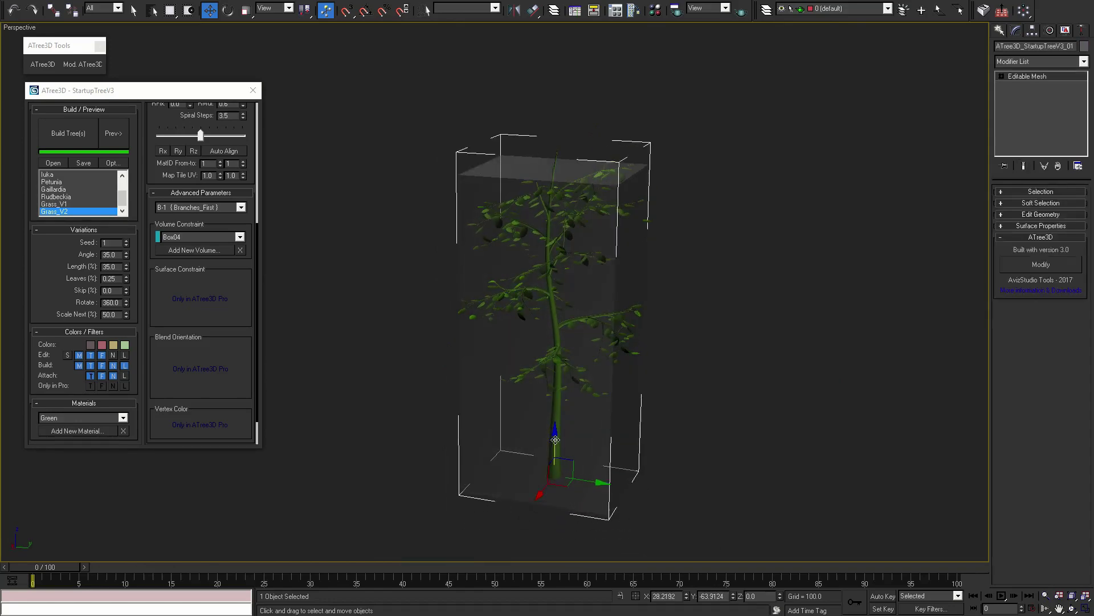
pyautogui.click(85, 65)
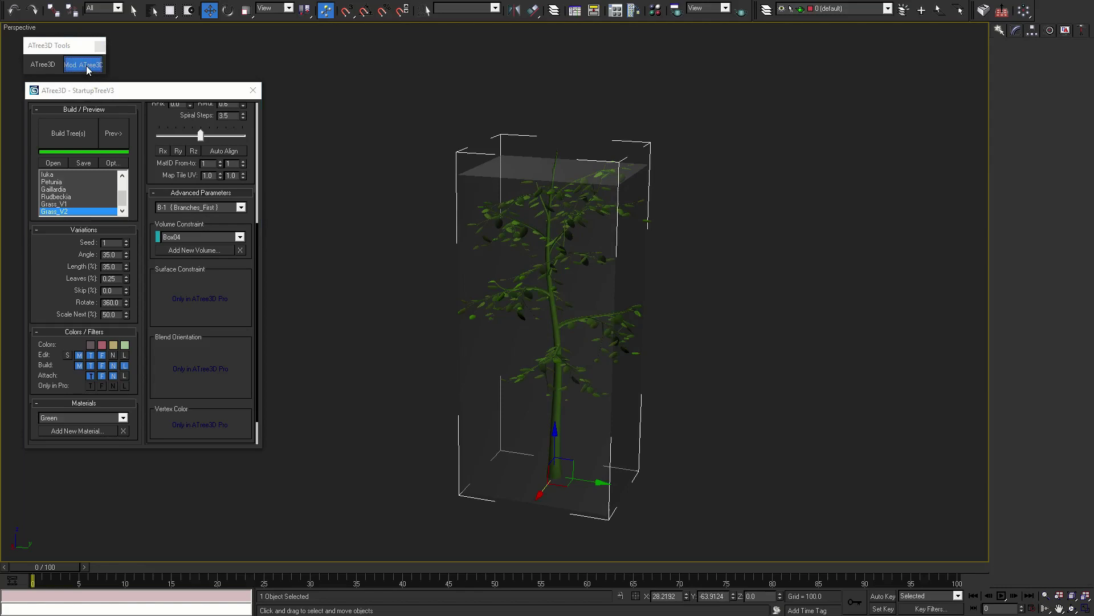
pyautogui.click(220, 208)
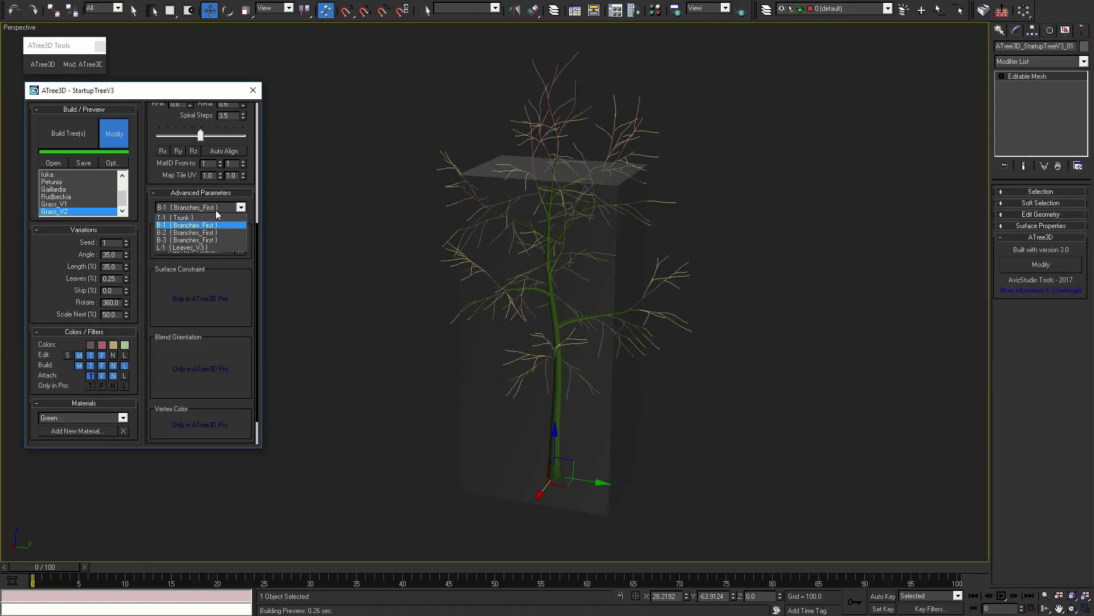
pyautogui.click(207, 218)
pyautogui.click(208, 238)
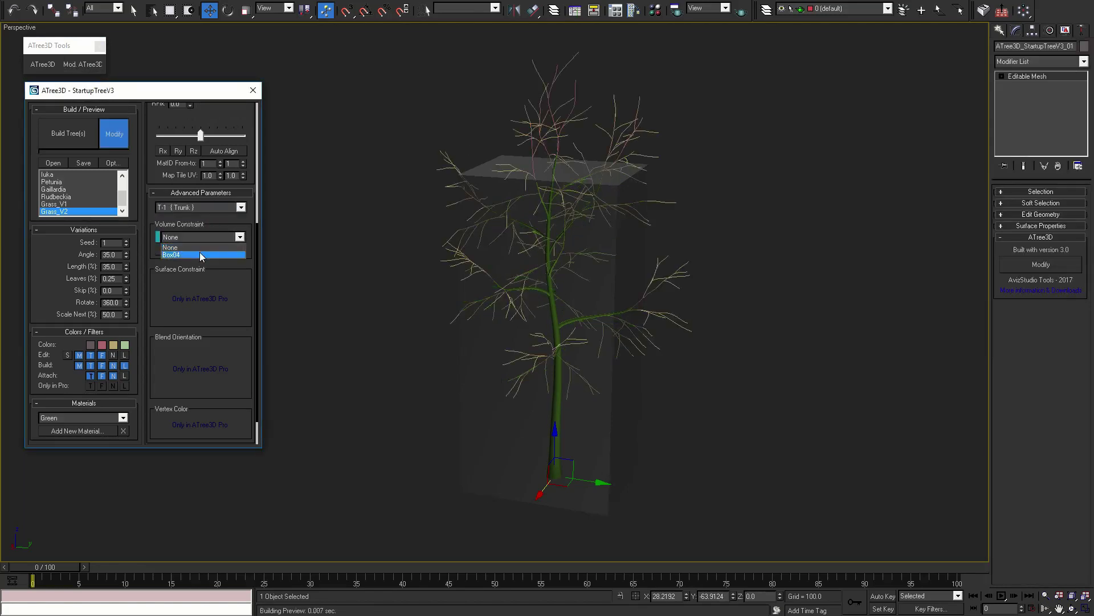
pyautogui.click(200, 254)
pyautogui.click(81, 139)
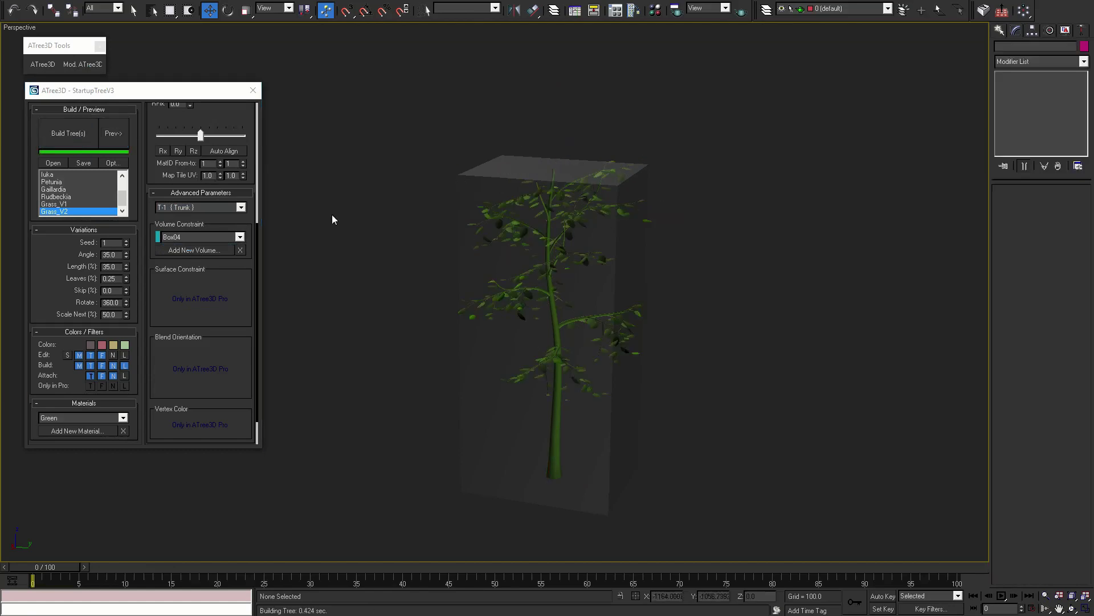
pyautogui.keyDown('alt'); pyautogui.moveTo(481, 248); pyautogui.dragTo(647, 227, button='middle'); pyautogui.keyUp('alt')
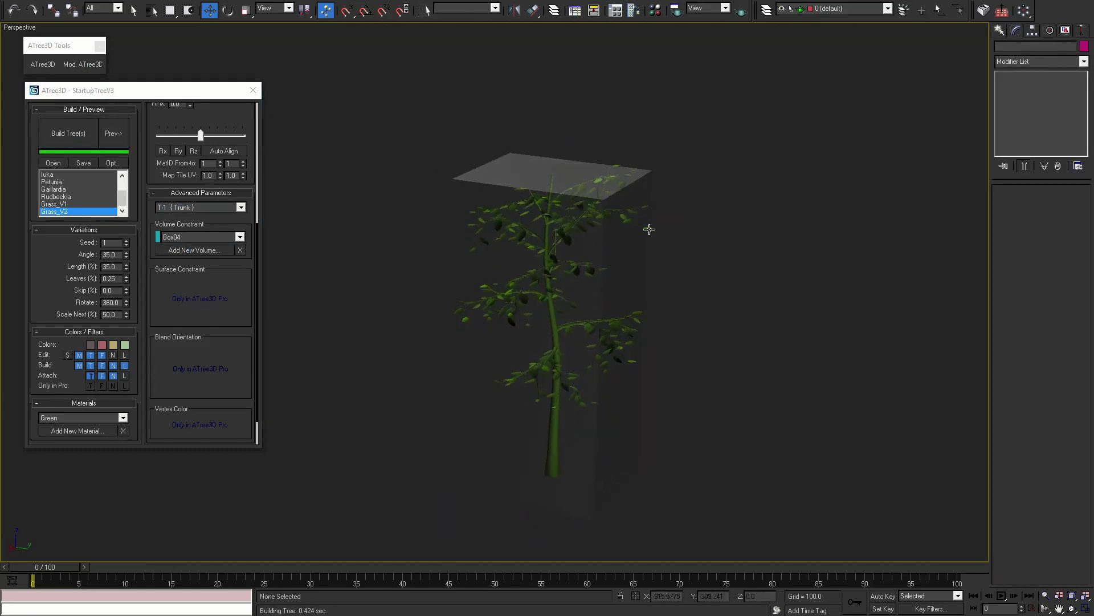
pyautogui.click(999, 32)
# Draw a wide box, Box05, raise it to the tree's crown and make it see-through.
pyautogui.click(1019, 103)
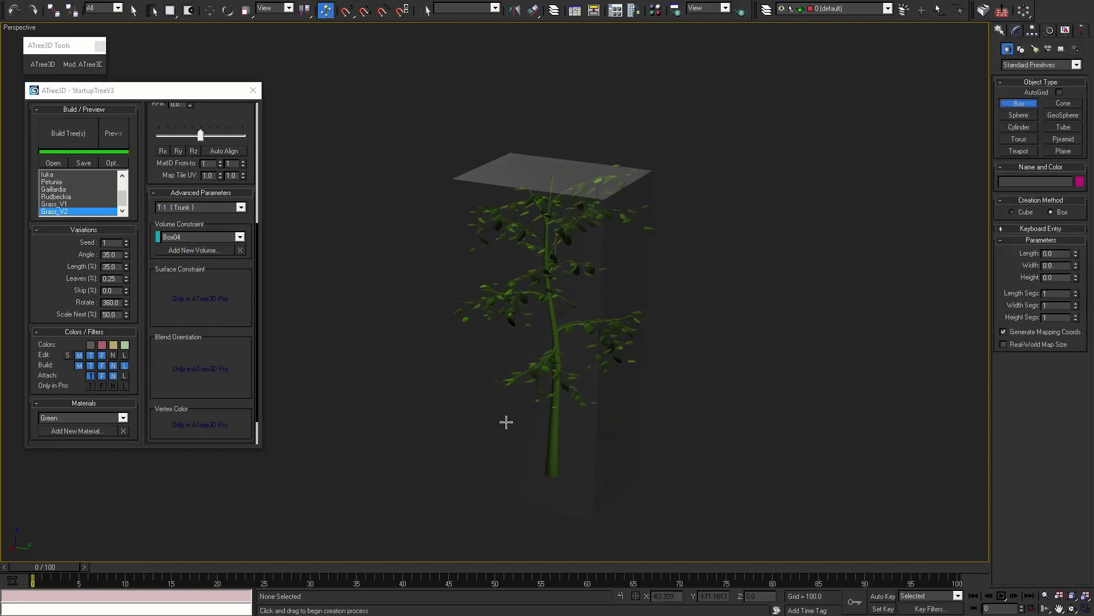
pyautogui.moveTo(515, 422); pyautogui.dragTo(621, 560)
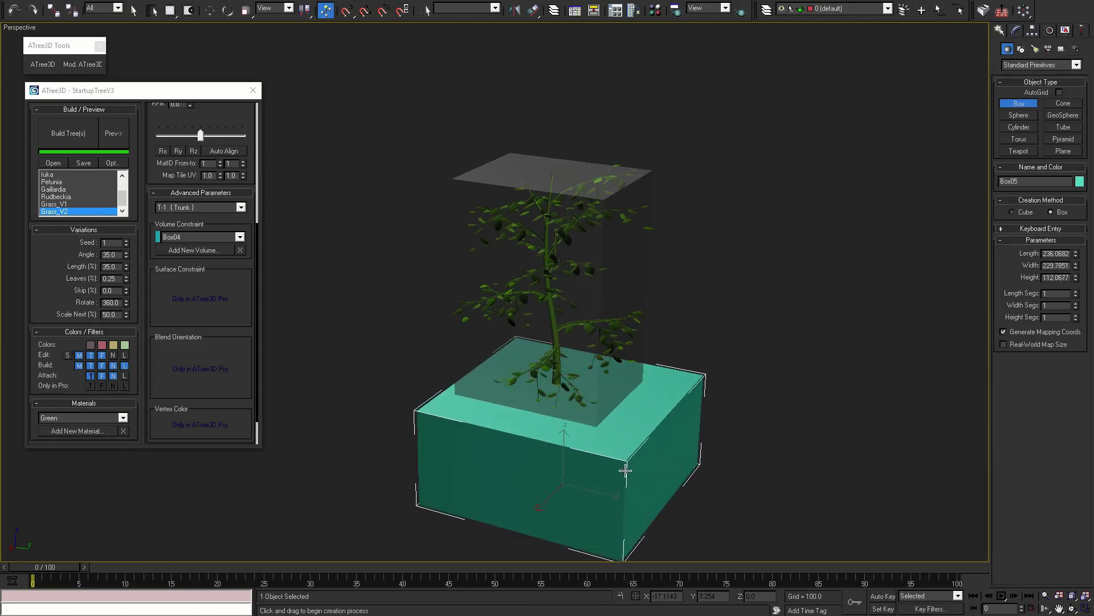
pyautogui.click(629, 464)
pyautogui.press('w')
pyautogui.moveTo(559, 471); pyautogui.dragTo(547, 261)
pyautogui.hotkey('alt', 'x')
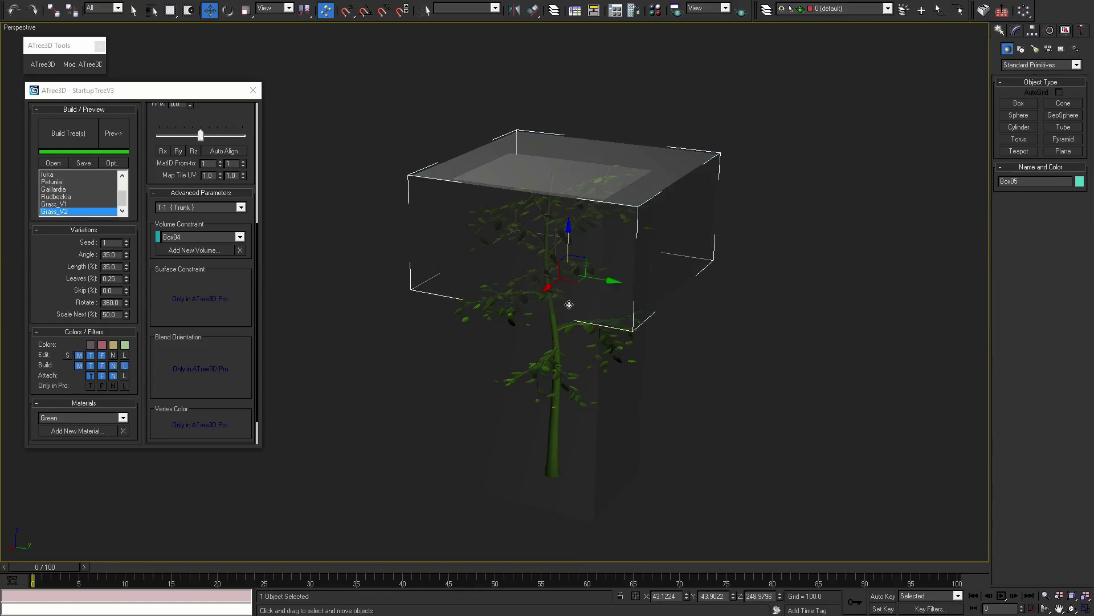
# Set Box05 as the L-1 Leaves_V3 volume constraint and rebuild the leafy tree.
pyautogui.click(546, 485)
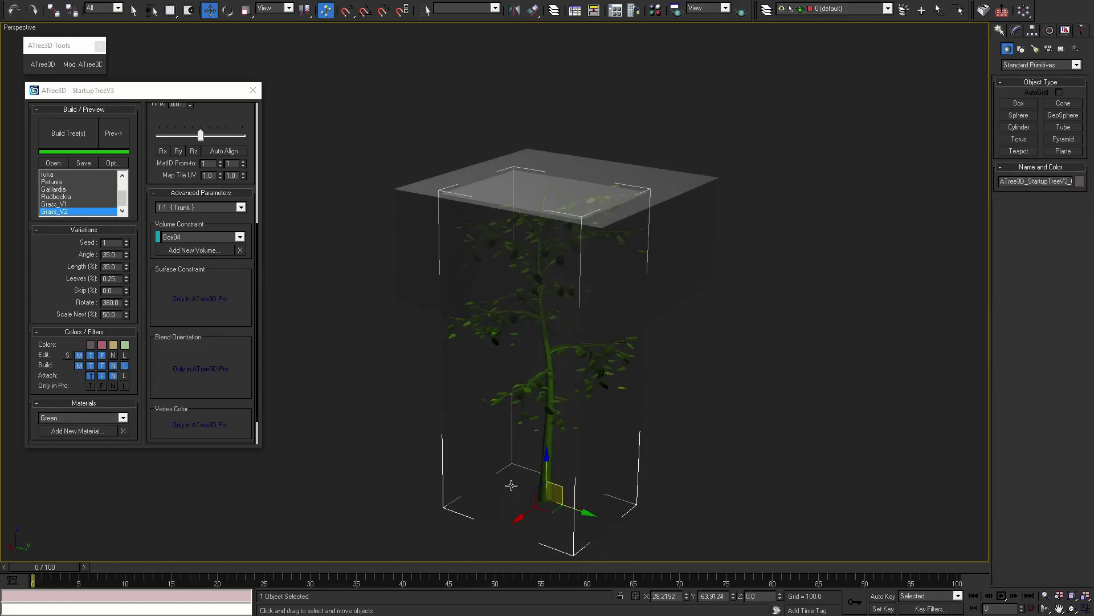
pyautogui.click(1017, 32)
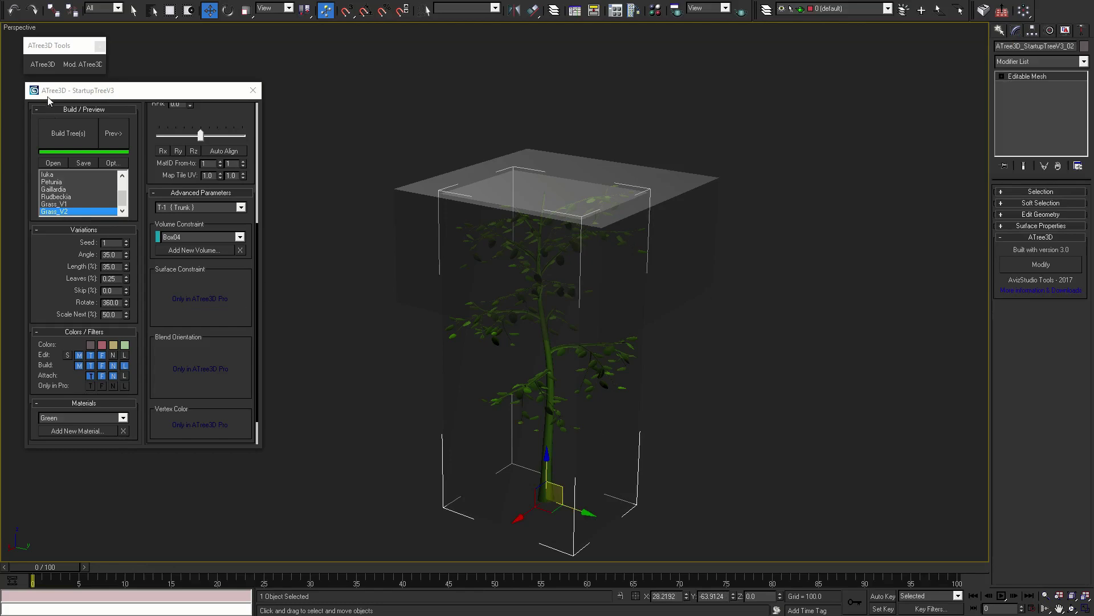
pyautogui.click(84, 64)
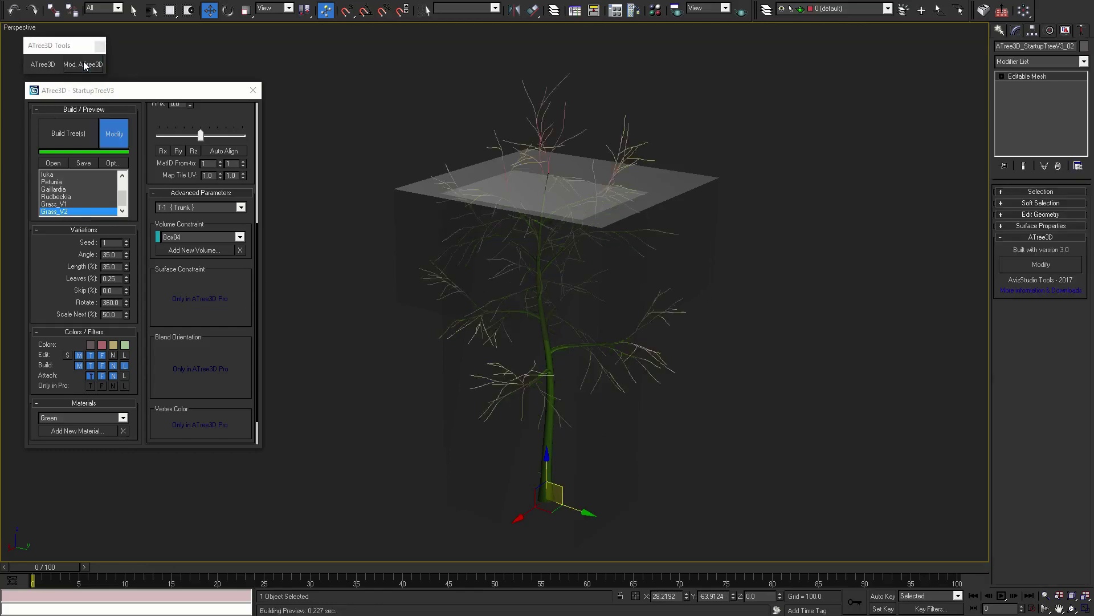
pyautogui.click(206, 206)
pyautogui.click(201, 248)
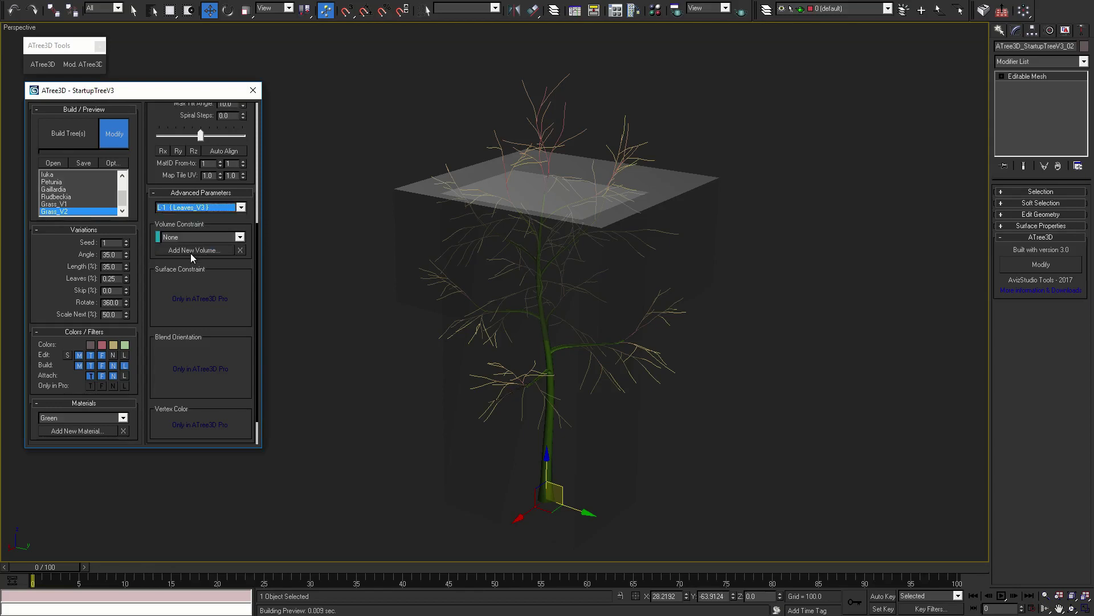
pyautogui.click(190, 253)
pyautogui.click(396, 222)
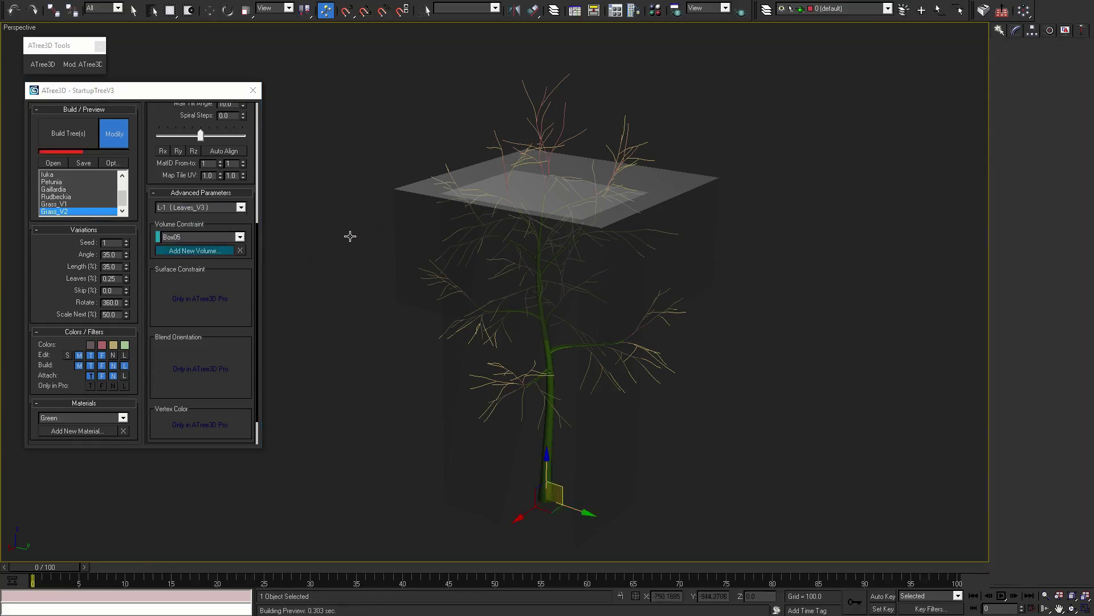
pyautogui.keyDown('alt'); pyautogui.moveTo(461, 321); pyautogui.dragTo(306, 309, button='middle'); pyautogui.keyUp('alt')
pyautogui.click(493, 244)
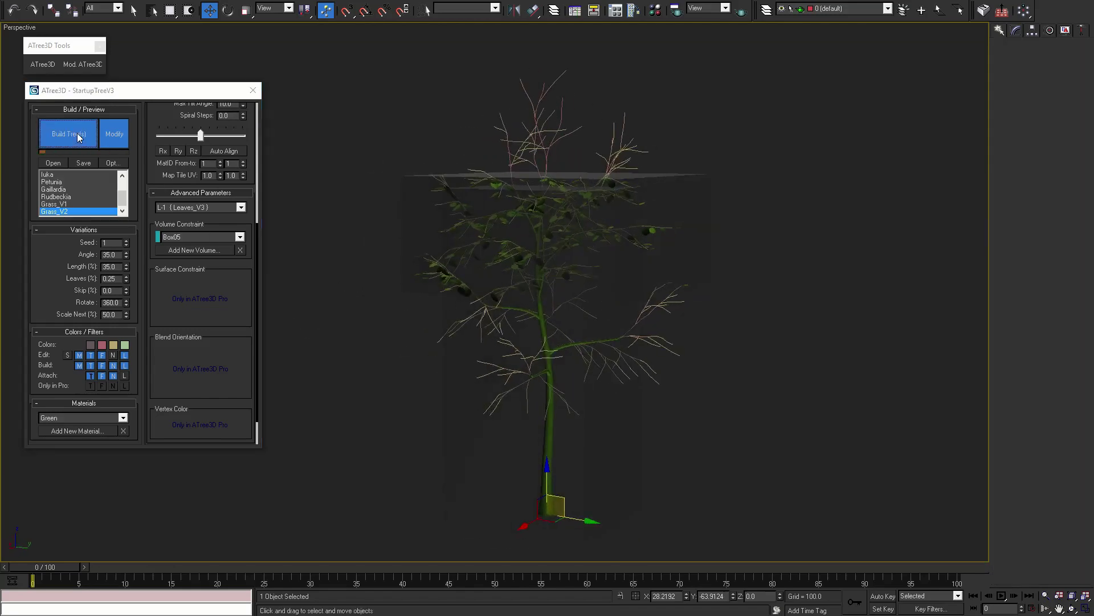
# Remove the Box05 and Box04 constraint boxes from view so only the tree shows.
pyautogui.click(512, 246)
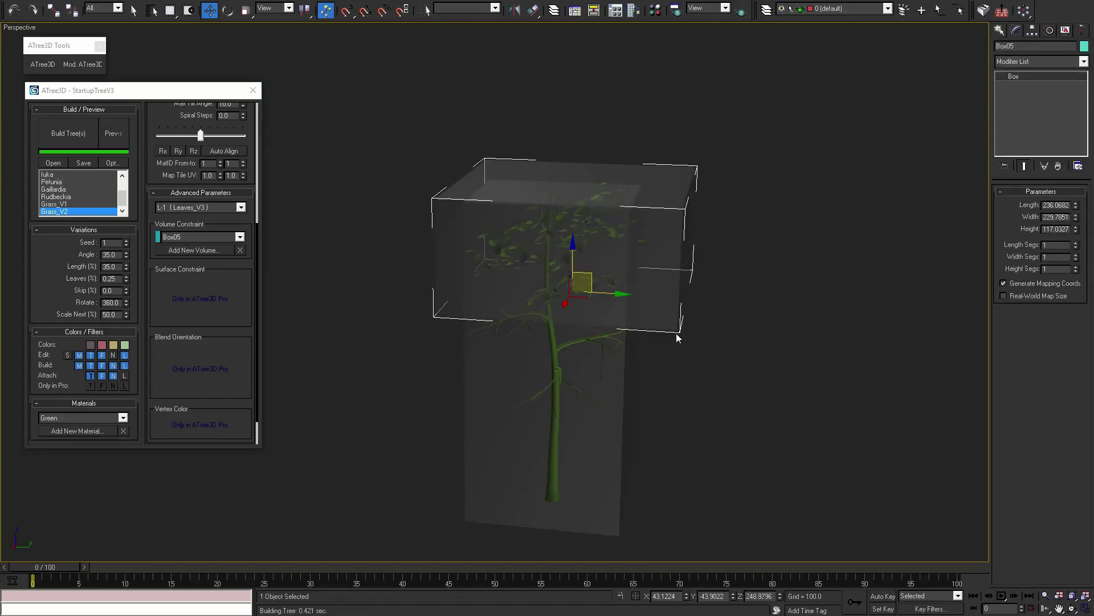
pyautogui.click(621, 439)
pyautogui.press('Delete')
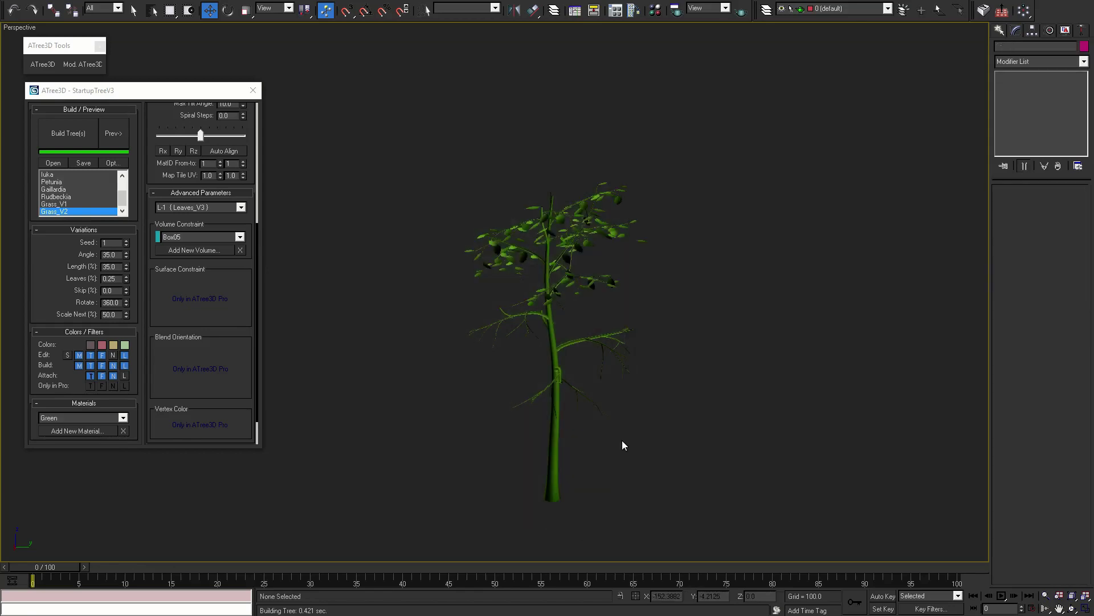
pyautogui.keyDown('alt'); pyautogui.moveTo(651, 367); pyautogui.dragTo(673, 363, button='middle'); pyautogui.keyUp('alt')
pyautogui.scroll(-2, 223, 335)
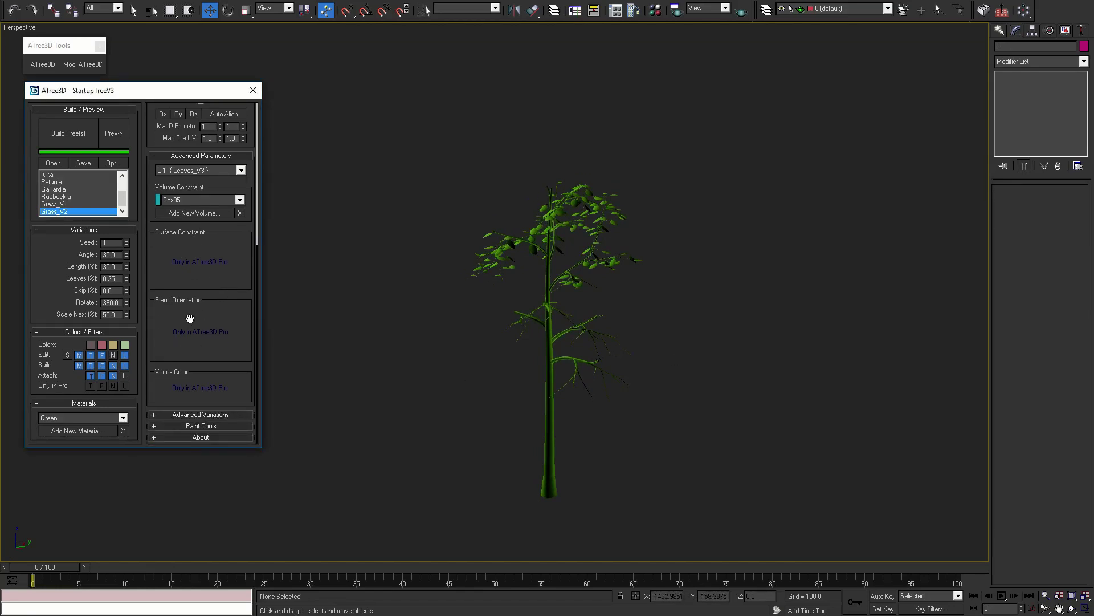
# Collapse Advanced Parameters, briefly expand Advanced Variations, then collapse it again.
pyautogui.click(200, 156)
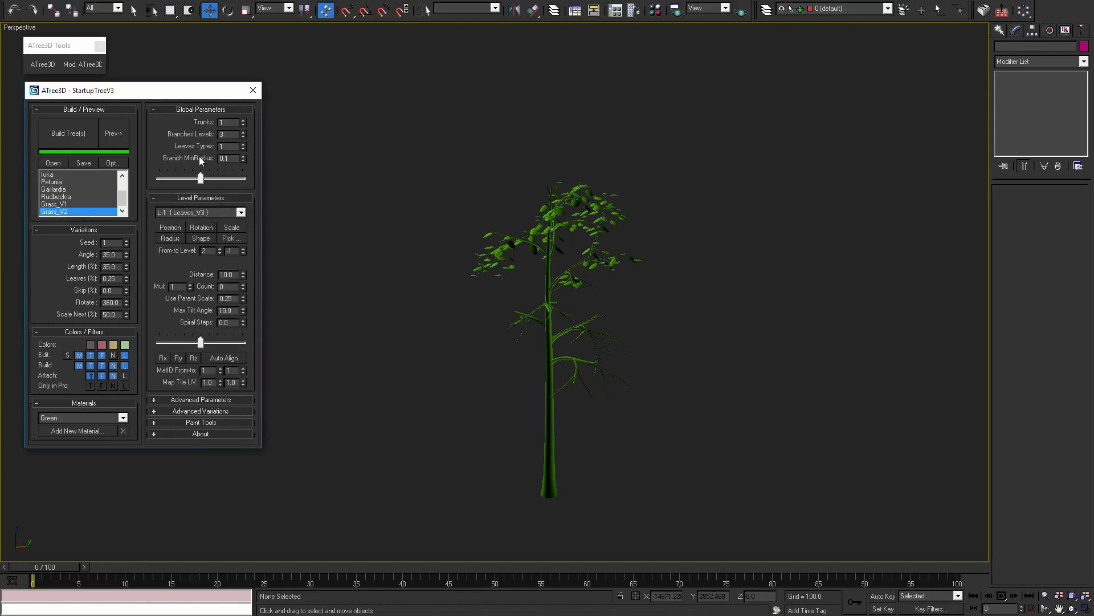
pyautogui.click(200, 410)
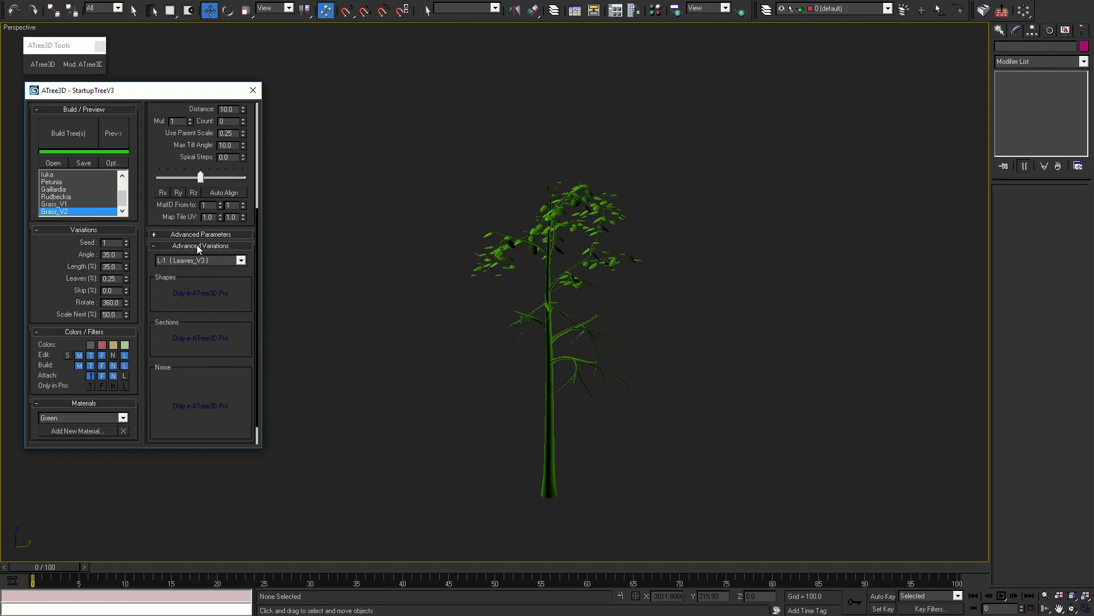
pyautogui.click(197, 245)
# Open Paint Tools for B-1 Branches_First and put the tree in leafless editable preview.
pyautogui.click(210, 422)
pyautogui.scroll(3, 484, 388)
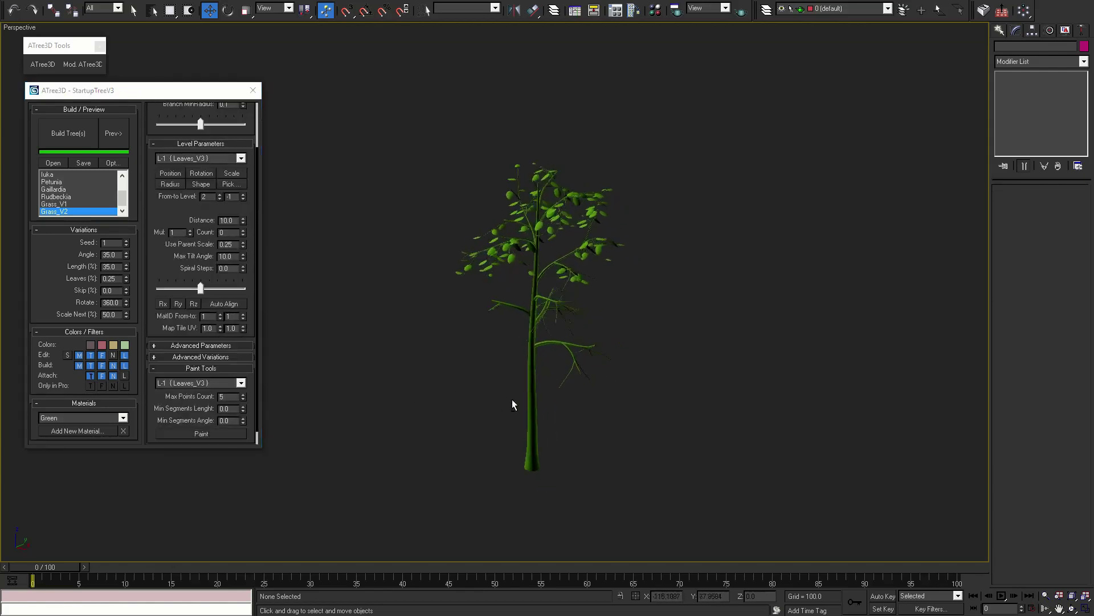
pyautogui.moveTo(538, 395); pyautogui.dragTo(578, 323, button='middle')
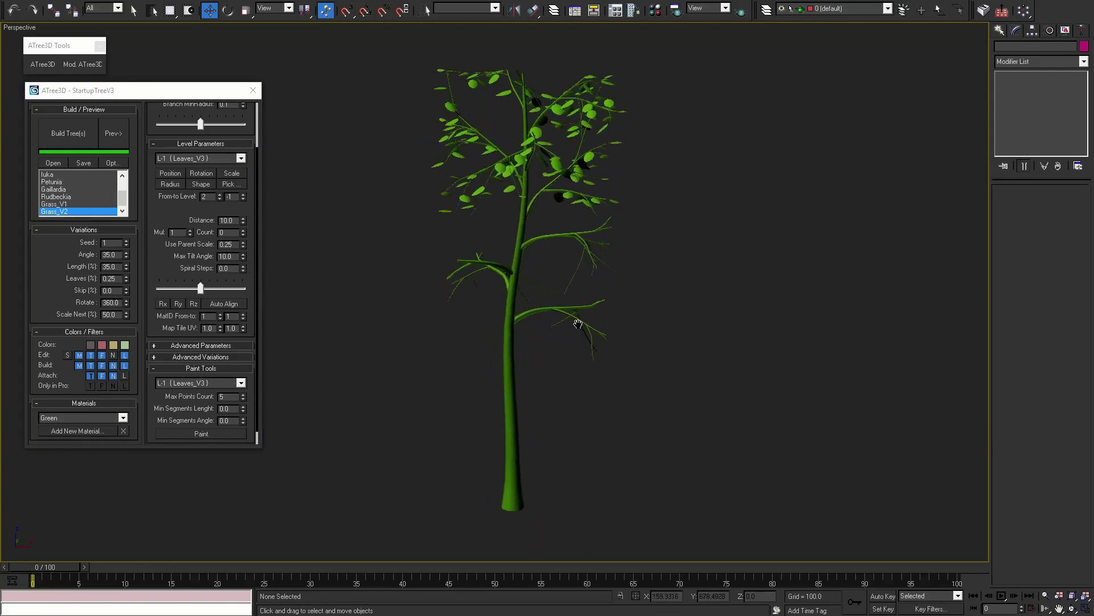
pyautogui.keyDown('alt'); pyautogui.moveTo(551, 423); pyautogui.dragTo(481, 419, button='middle'); pyautogui.keyUp('alt')
pyautogui.click(225, 382)
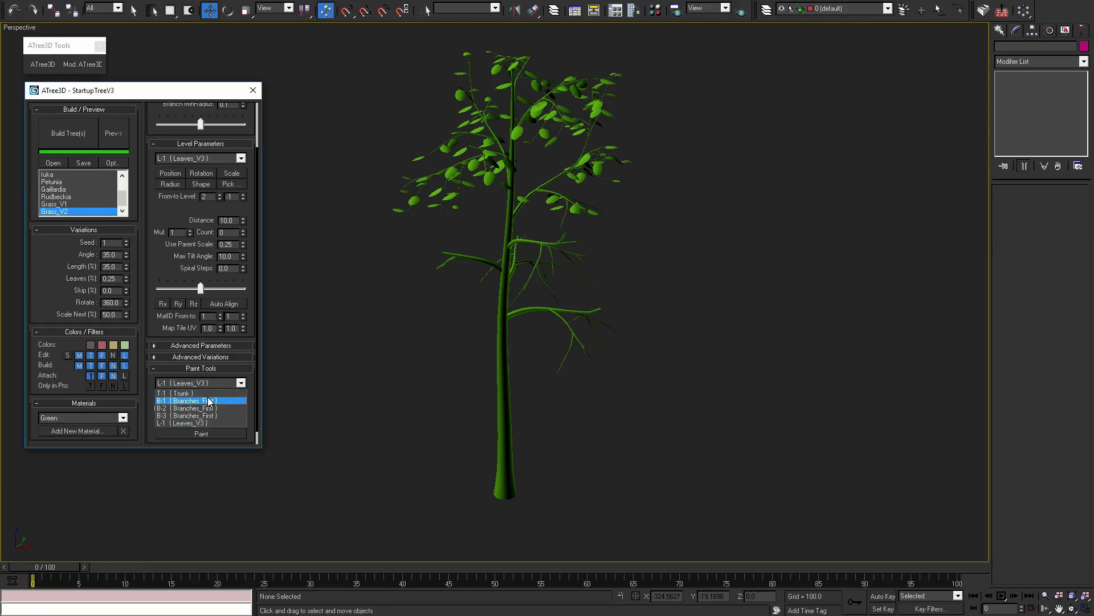
pyautogui.click(206, 399)
pyautogui.click(511, 463)
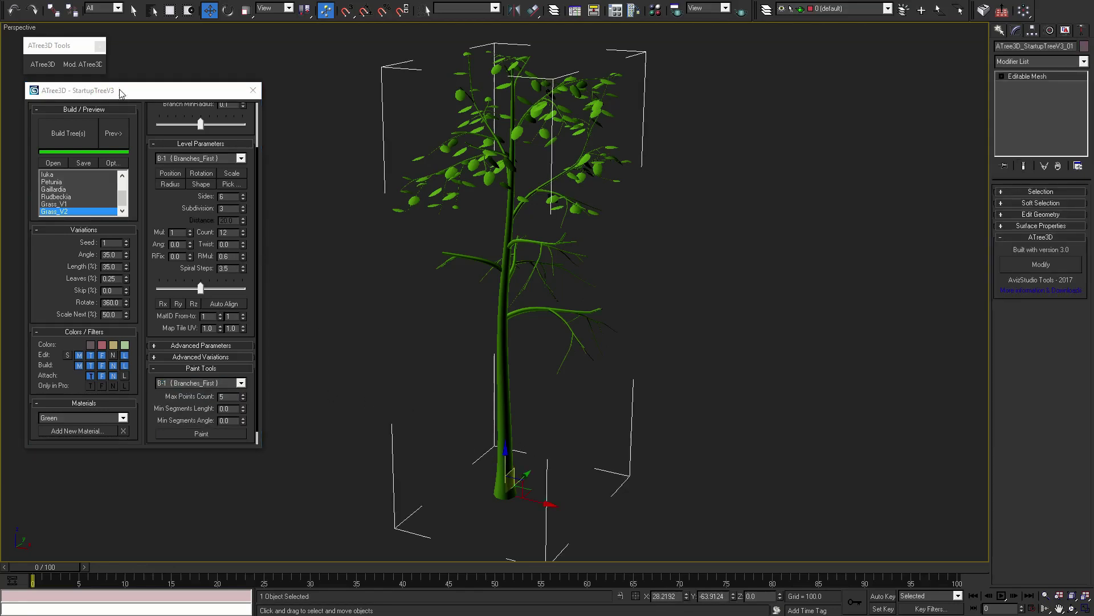
pyautogui.click(87, 65)
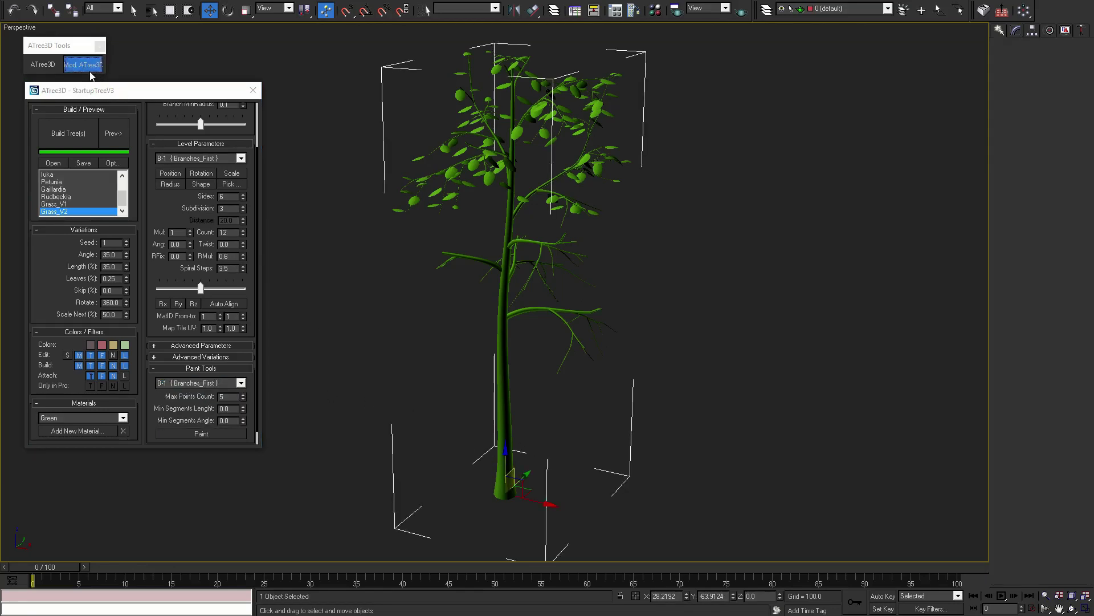
pyautogui.click(125, 355)
# Paint a B-1 Branches_First branch from the trunk out to the right and select its spline.
pyautogui.moveTo(563, 352); pyautogui.dragTo(552, 331, button='middle')
pyautogui.click(240, 383)
pyautogui.click(193, 415)
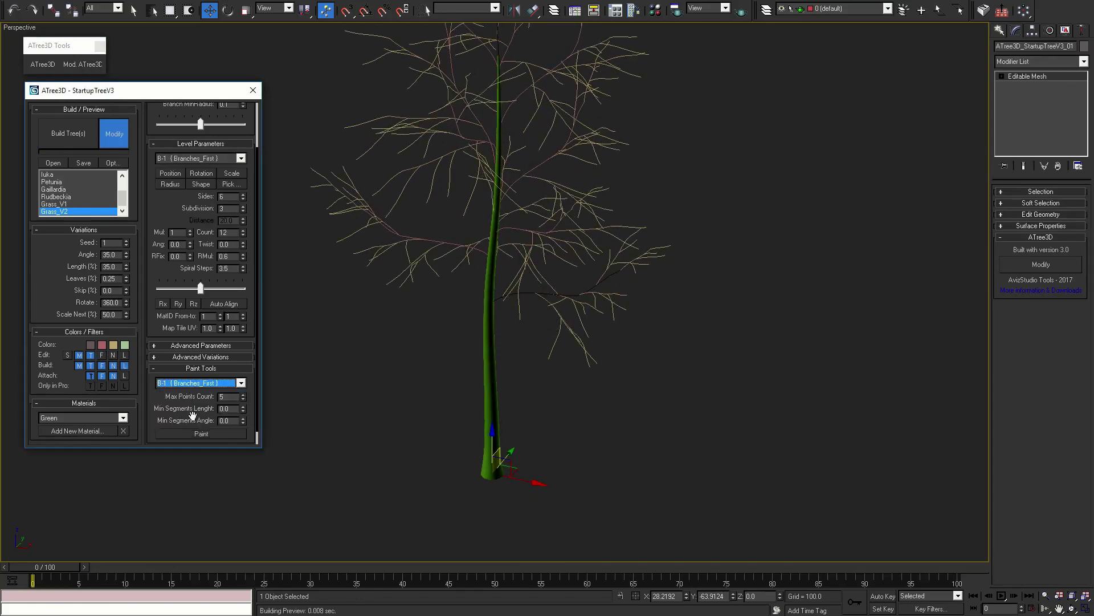
pyautogui.click(199, 434)
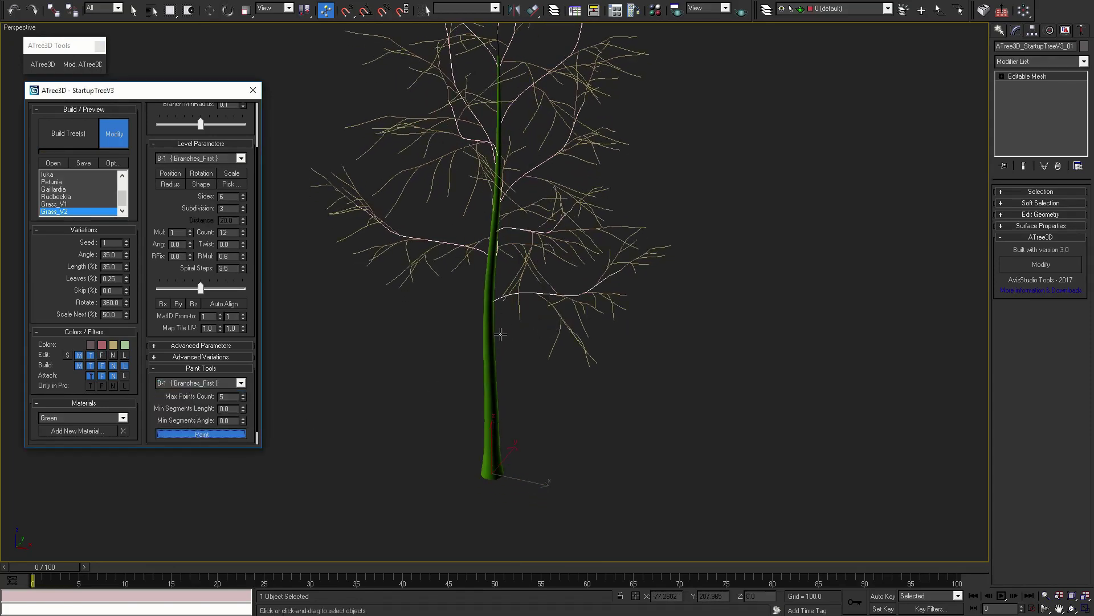
pyautogui.moveTo(500, 334)
pyautogui.mouseDown()
pyautogui.moveTo(527, 321)
pyautogui.moveTo(633, 324)
pyautogui.moveTo(673, 285)
pyautogui.moveTo(733, 257)
pyautogui.mouseUp()
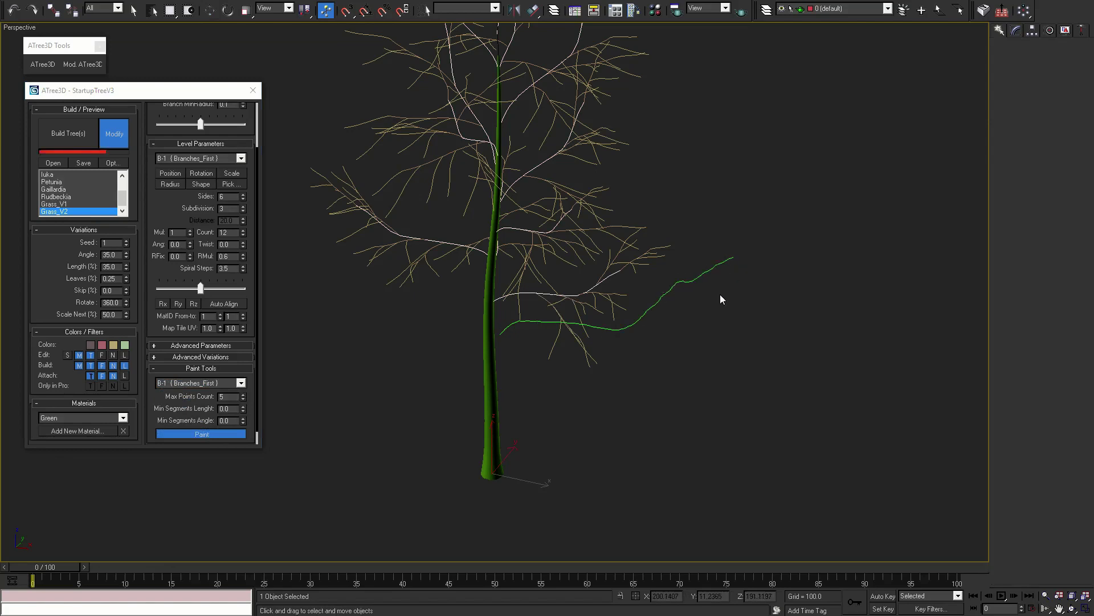
pyautogui.moveTo(489, 342)
pyautogui.mouseDown()
pyautogui.moveTo(640, 313)
pyautogui.moveTo(733, 276)
pyautogui.mouseUp()
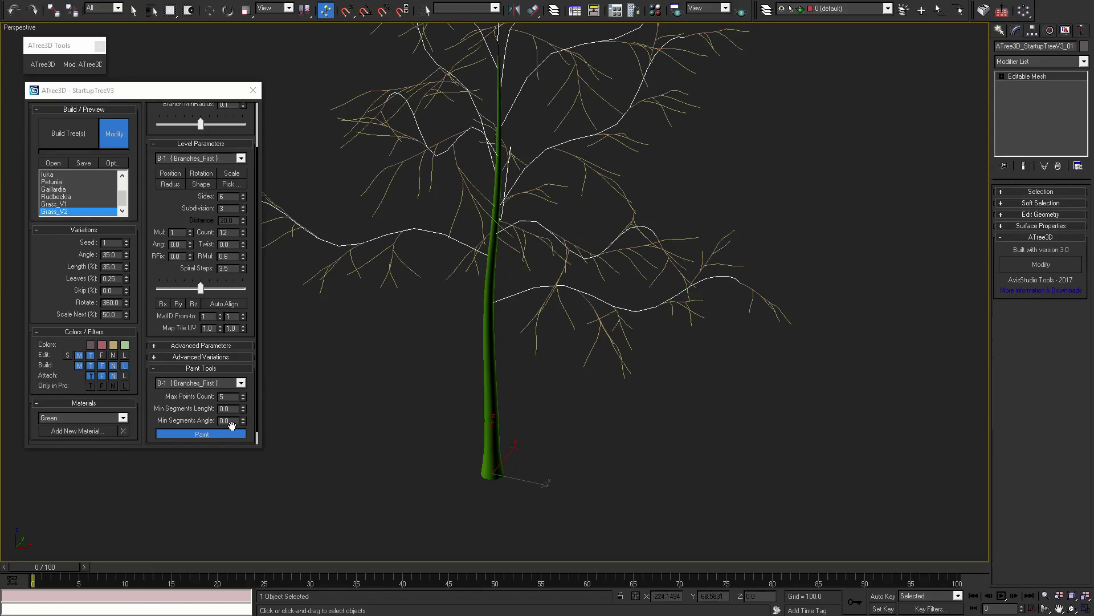
pyautogui.press('w')
pyautogui.click(201, 184)
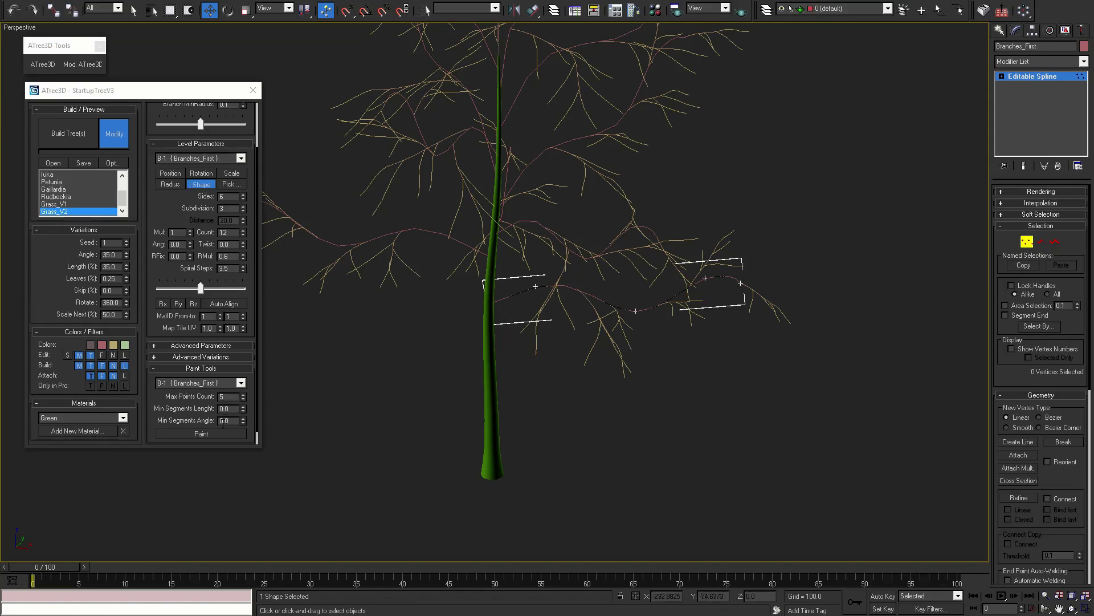
# Set Max Points Count to 50 and repaint the branch from the trunk outward.
pyautogui.click(227, 397)
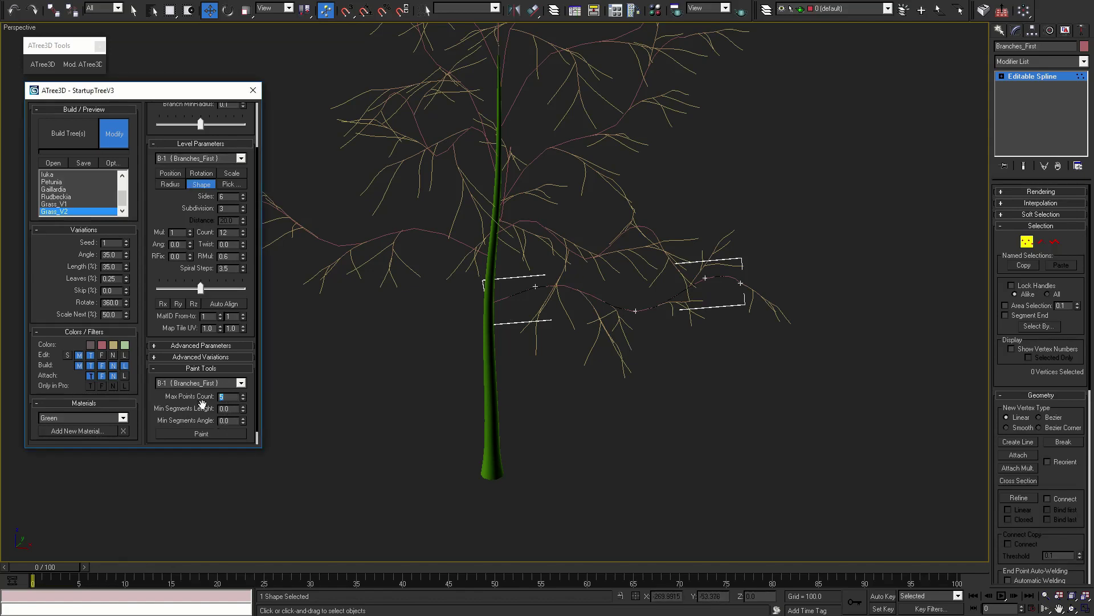
pyautogui.press('Tab')
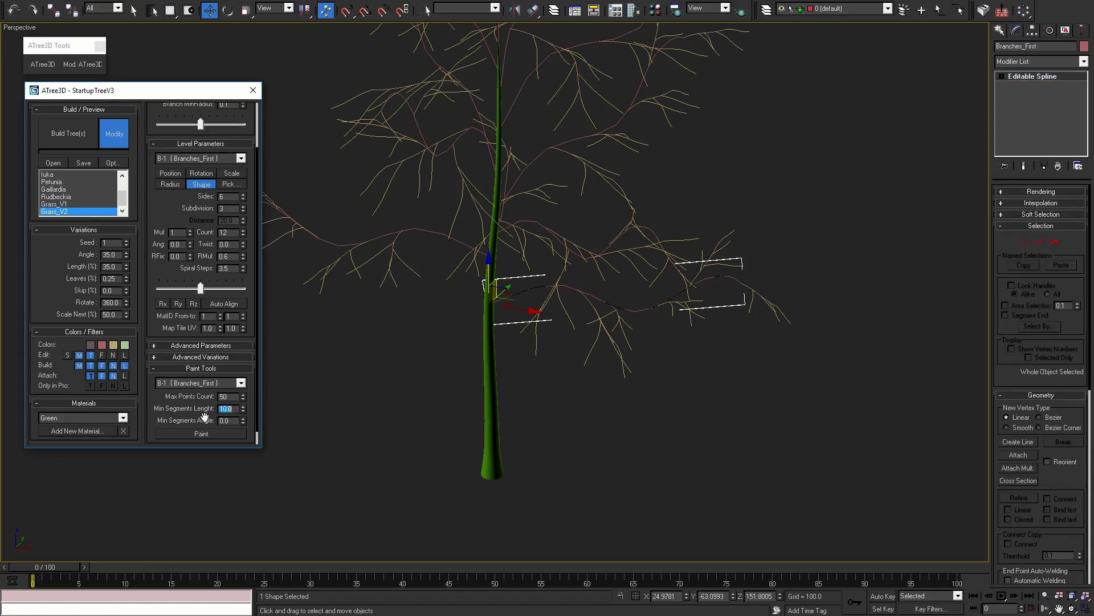
pyautogui.click(213, 435)
pyautogui.moveTo(494, 304)
pyautogui.mouseDown()
pyautogui.moveTo(560, 278)
pyautogui.moveTo(754, 281)
pyautogui.mouseUp()
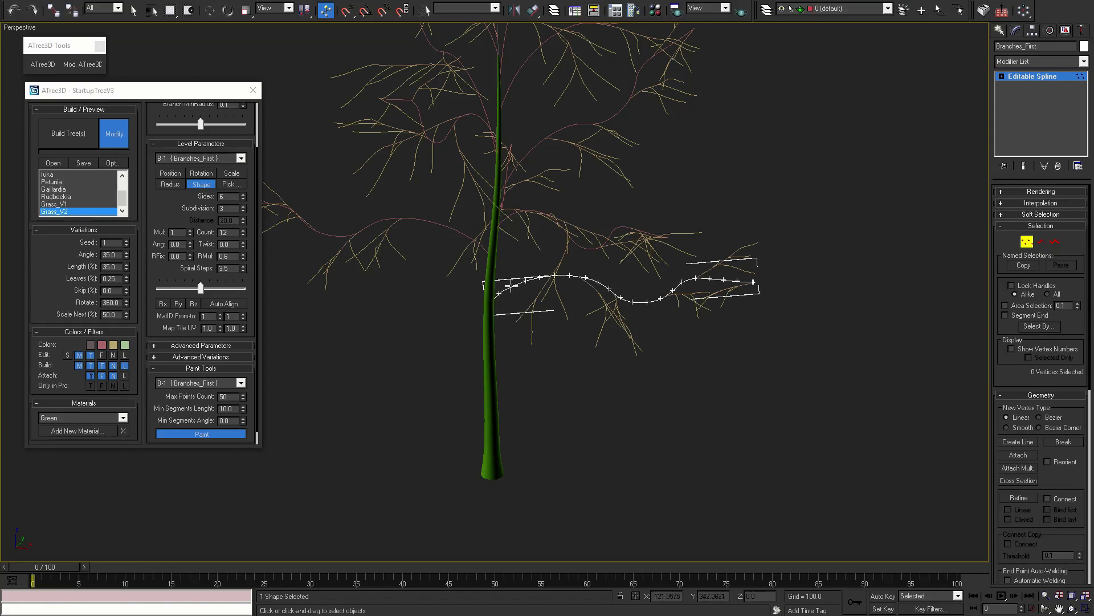
# Raise Min Segments Length to 20 and repaint the branch from trunk to the right.
pyautogui.click(211, 410)
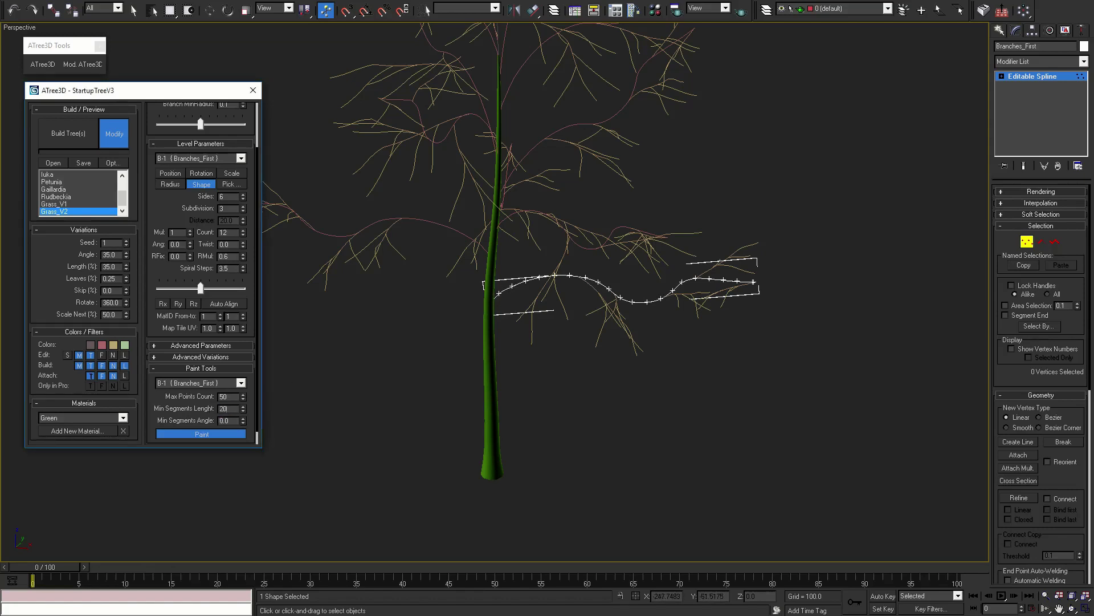
pyautogui.write('20')
pyautogui.press('Return')
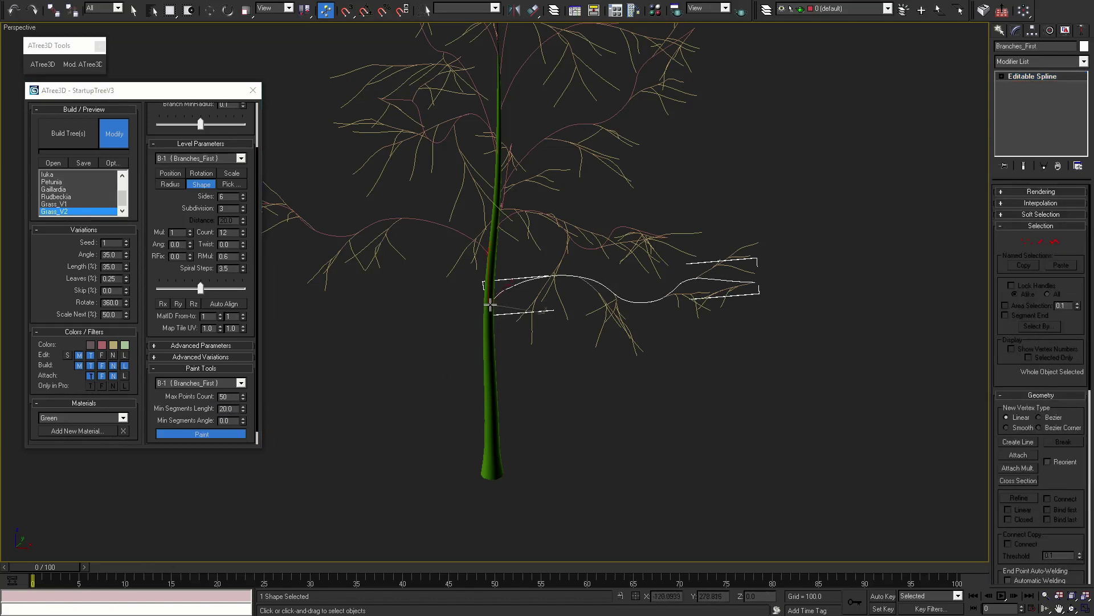
pyautogui.moveTo(490, 305)
pyautogui.mouseDown()
pyautogui.moveTo(529, 280)
pyautogui.moveTo(597, 301)
pyautogui.moveTo(765, 285)
pyautogui.mouseUp()
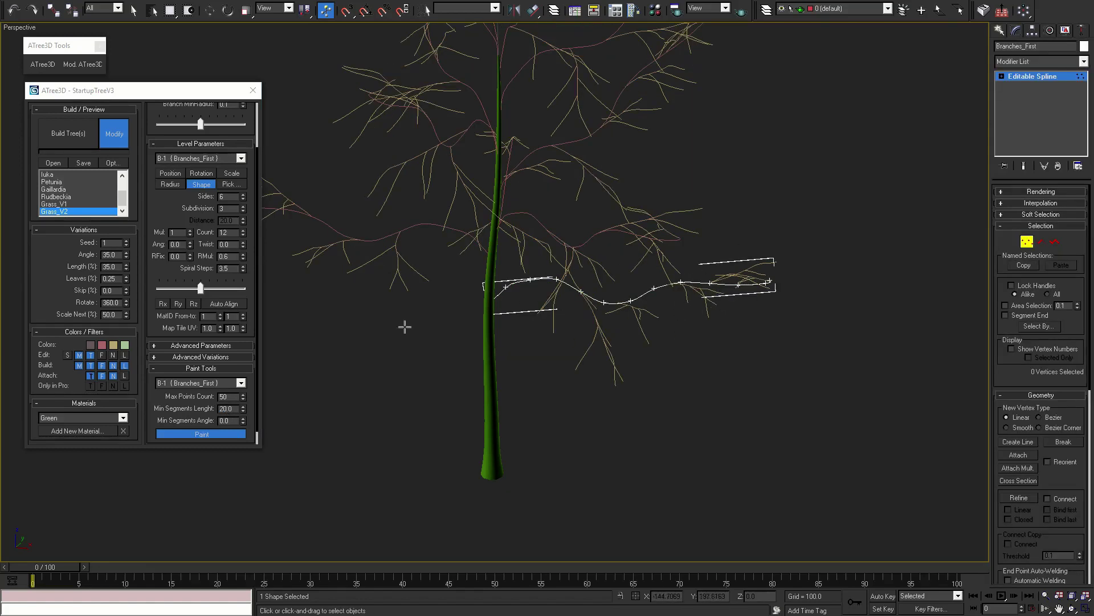
# Build the leafy tree, then reload the ATree3D startup tree preset.
pyautogui.click(64, 133)
pyautogui.click(63, 136)
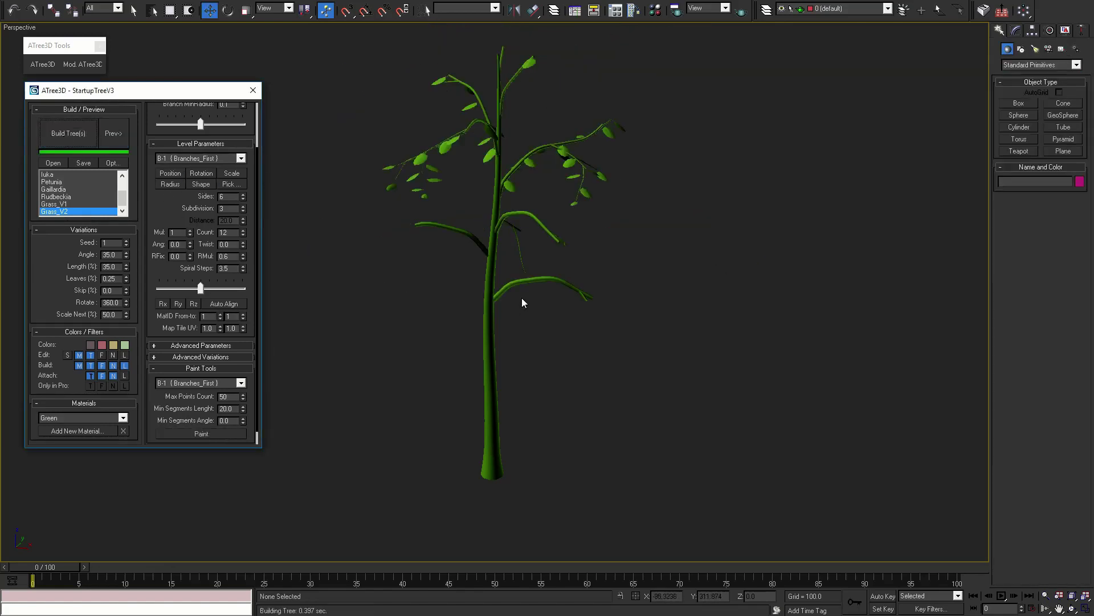
pyautogui.click(507, 391)
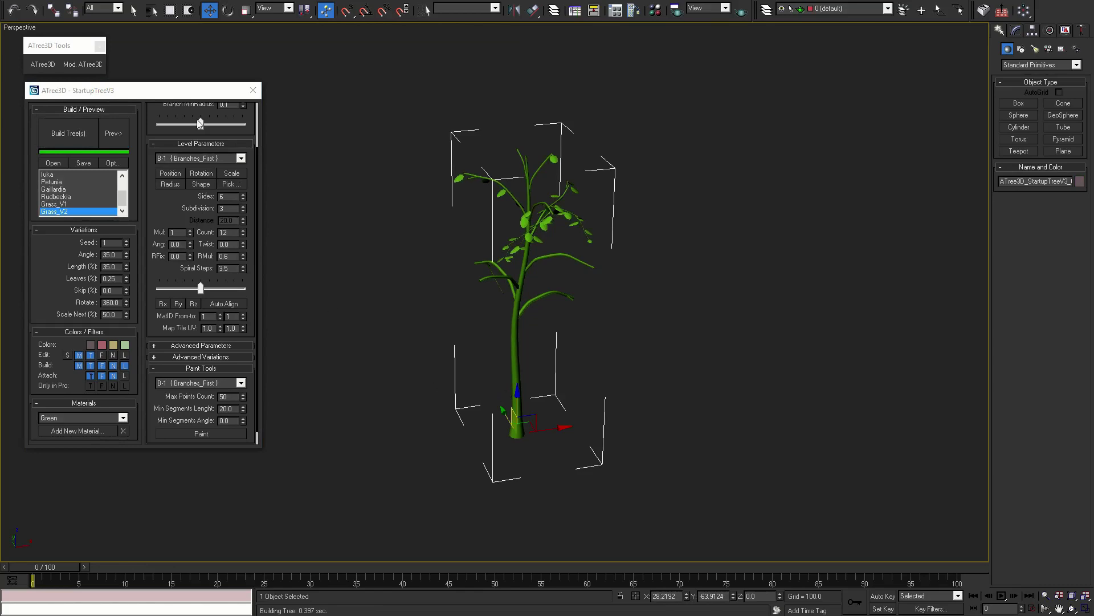
pyautogui.click(88, 67)
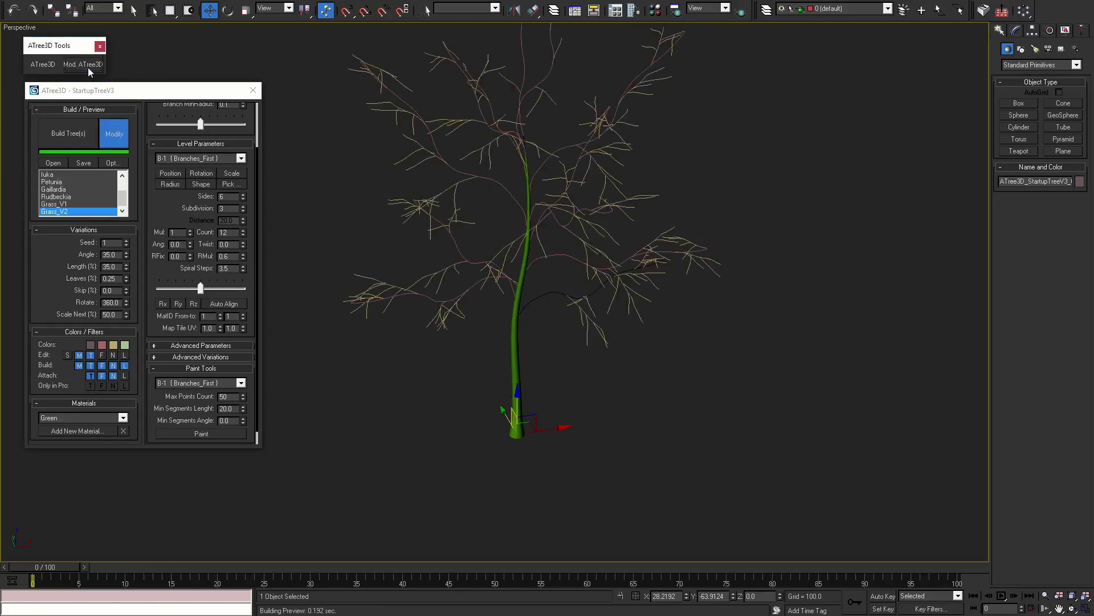
pyautogui.click(113, 165)
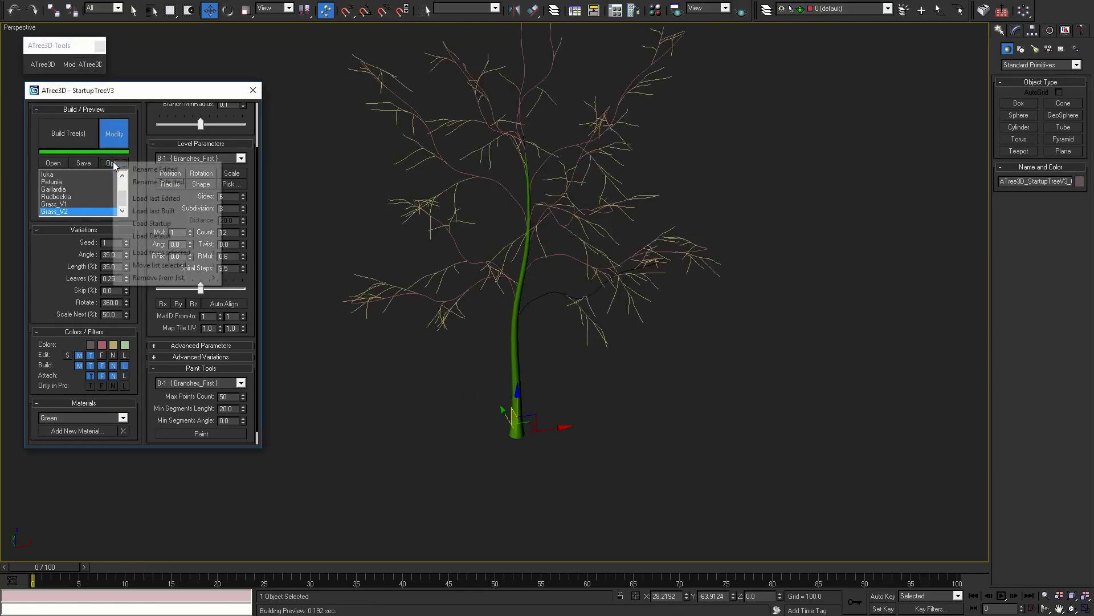
pyautogui.click(146, 220)
# Assign the Green material and rebuild the full leafy tree.
pyautogui.click(99, 430)
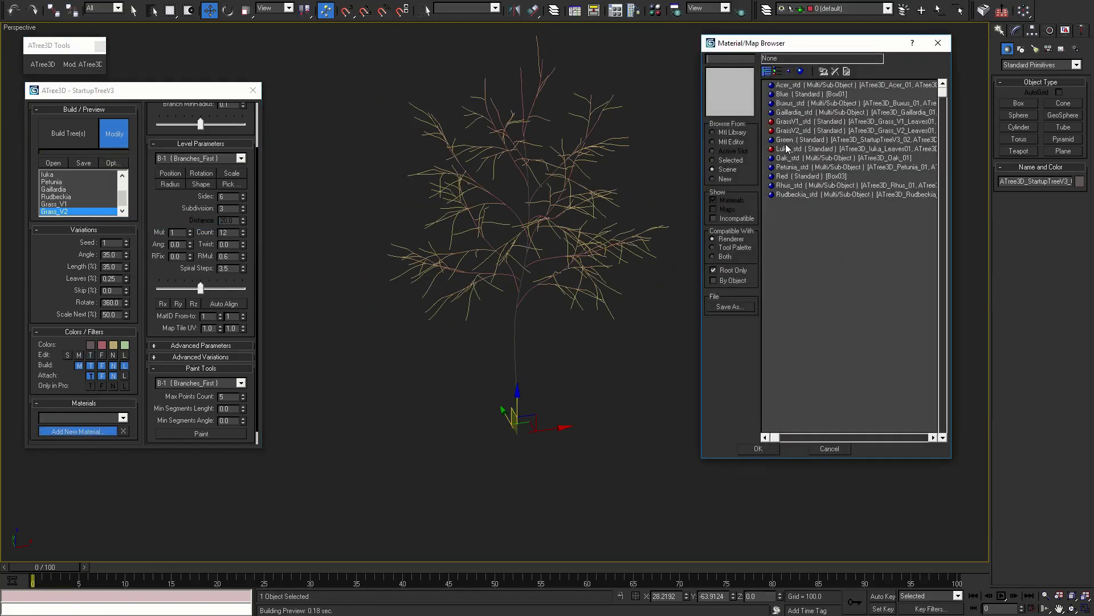
pyautogui.doubleClick(786, 141)
pyautogui.click(63, 130)
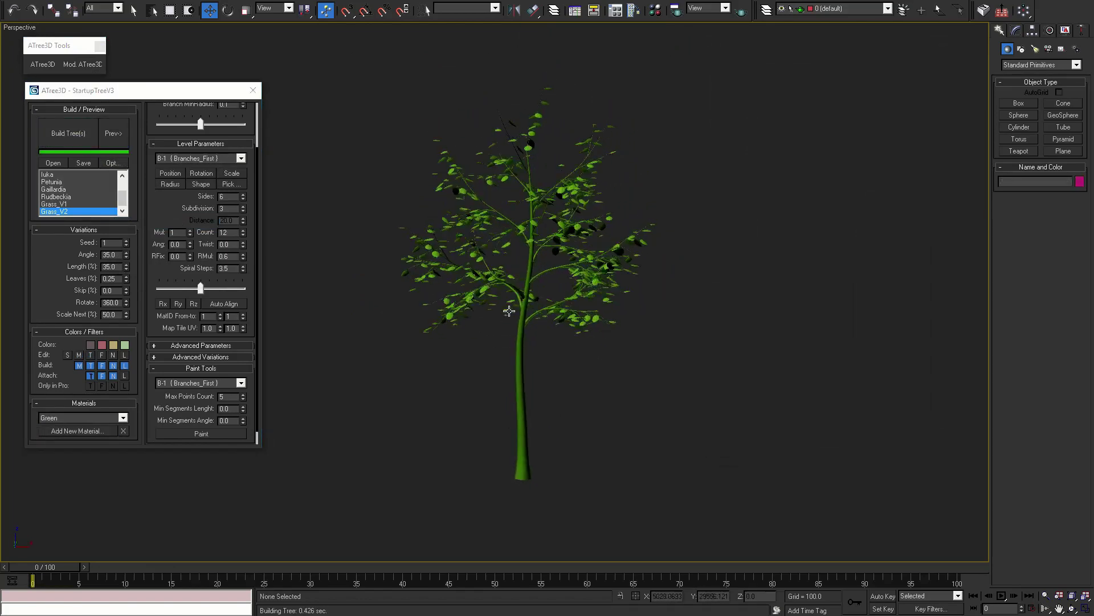
pyautogui.click(190, 368)
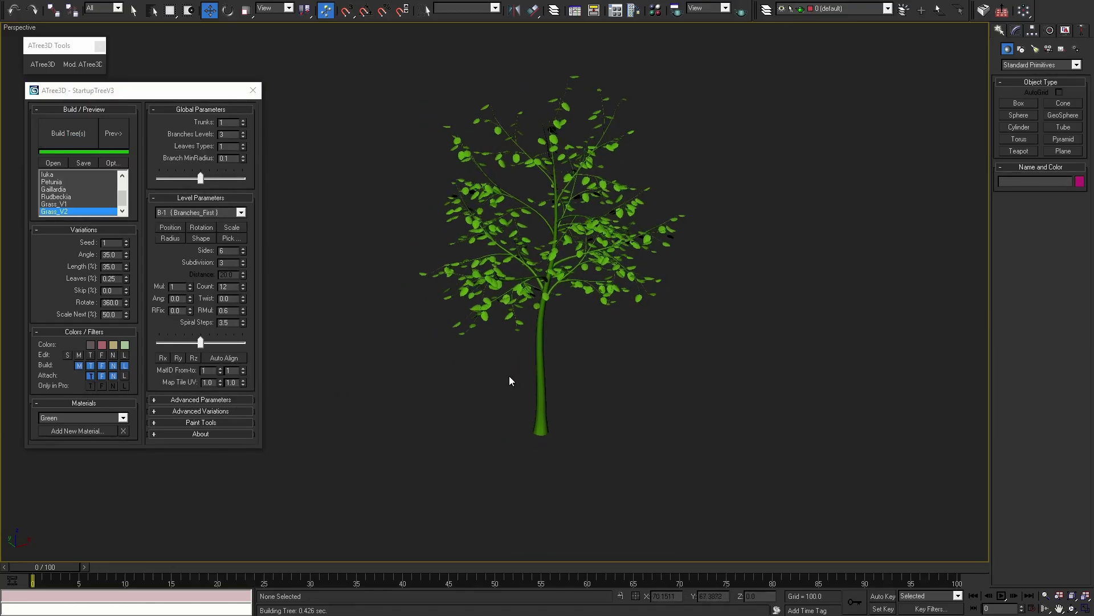
pyautogui.moveTo(730, 320); pyautogui.dragTo(442, 338, button='middle')
pyautogui.scroll(4, 501, 341)
pyautogui.scroll(-5, 525, 328)
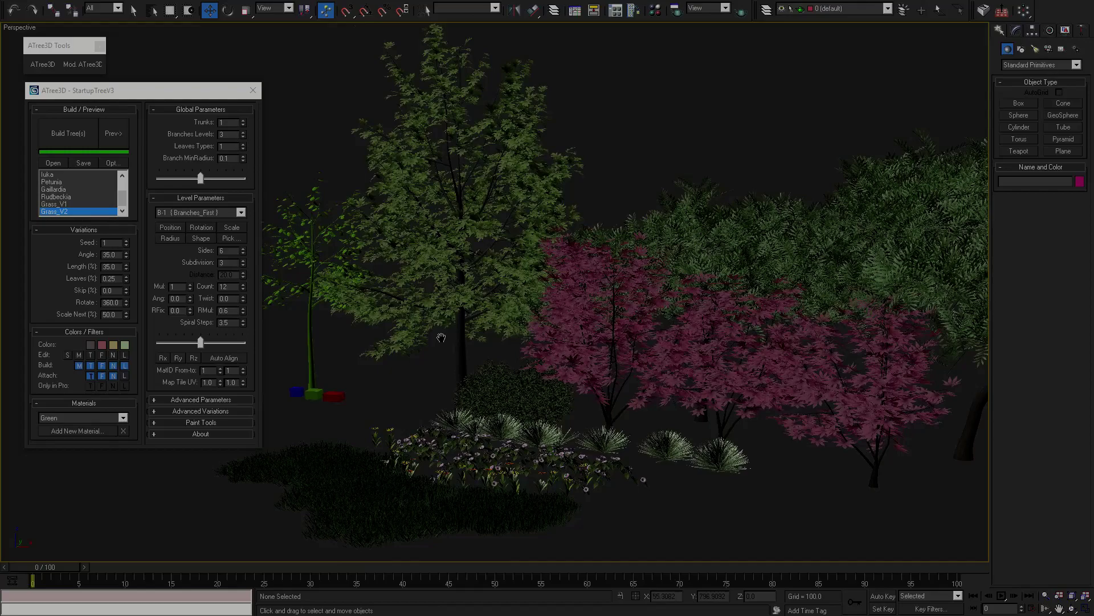